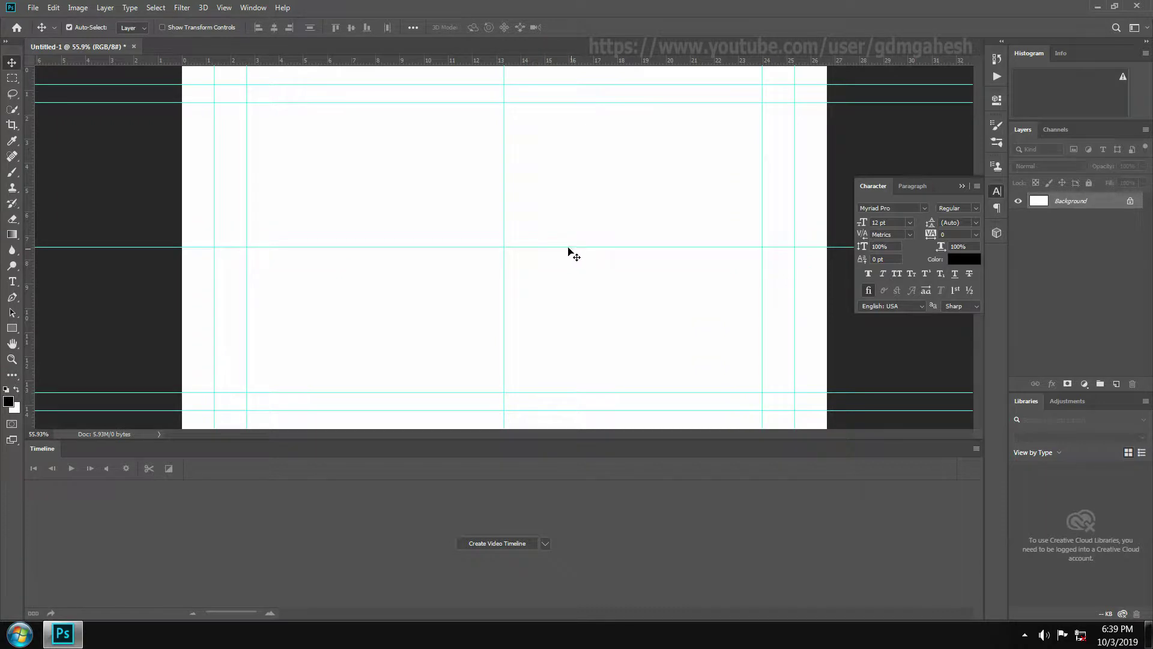
# Type 'Youtube' on the canvas at 72 pt with the Horizontal Type Tool
pyautogui.click(14, 282)
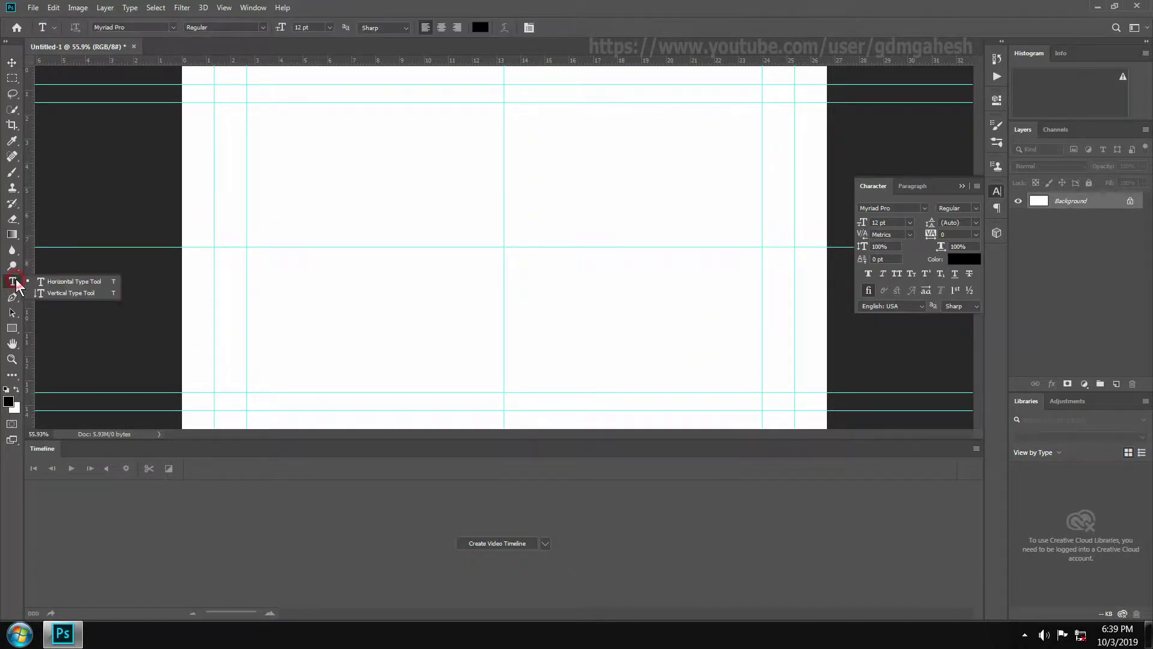
pyautogui.click(56, 280)
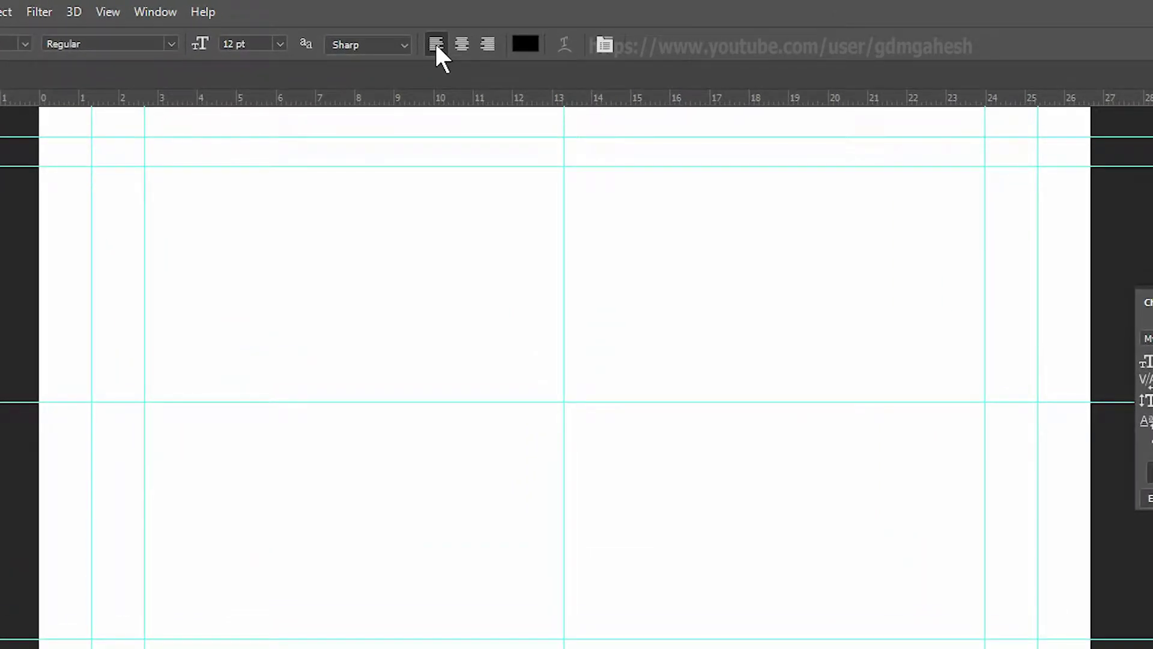
pyautogui.click(435, 367)
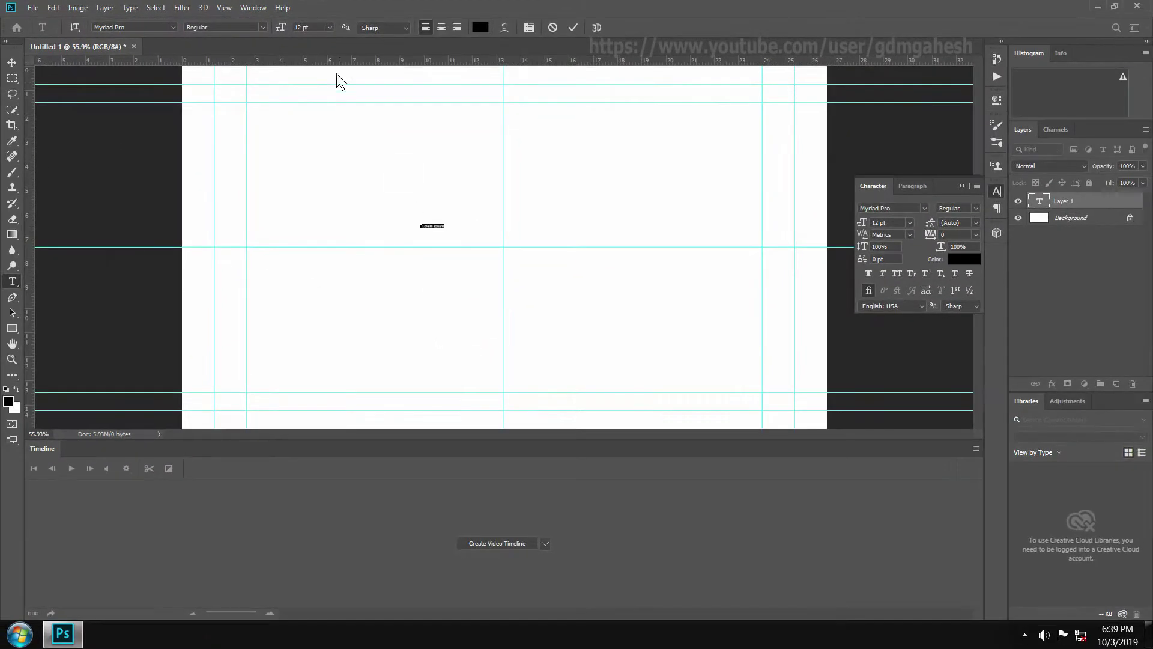
pyautogui.click(329, 27)
pyautogui.click(325, 182)
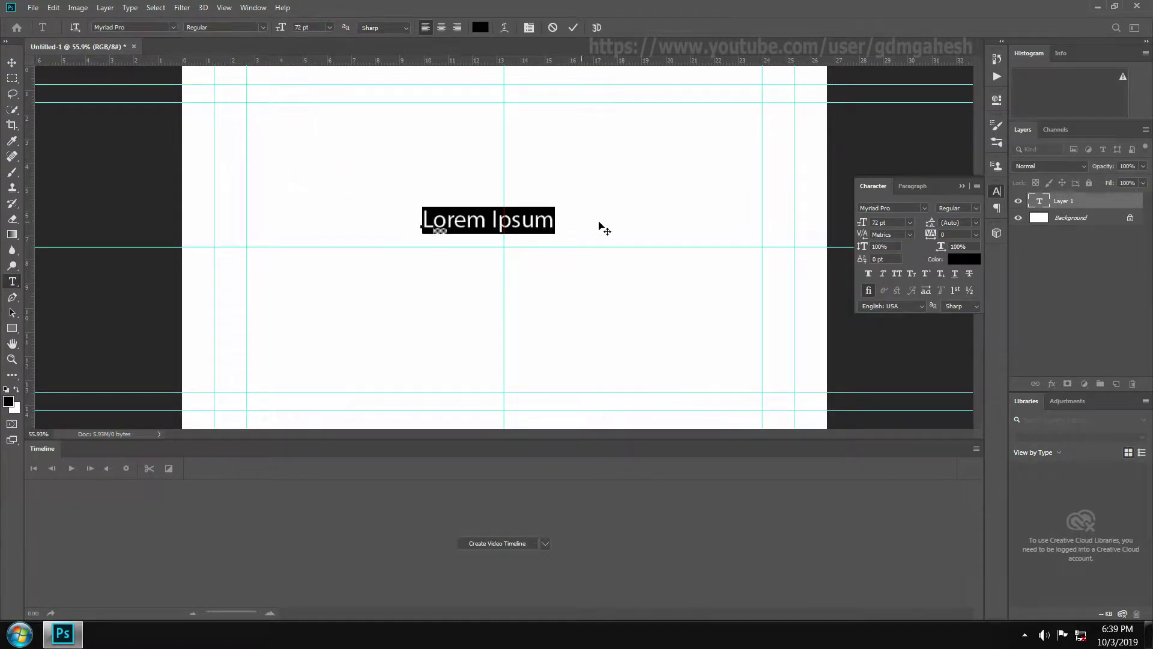
pyautogui.write('Yout')
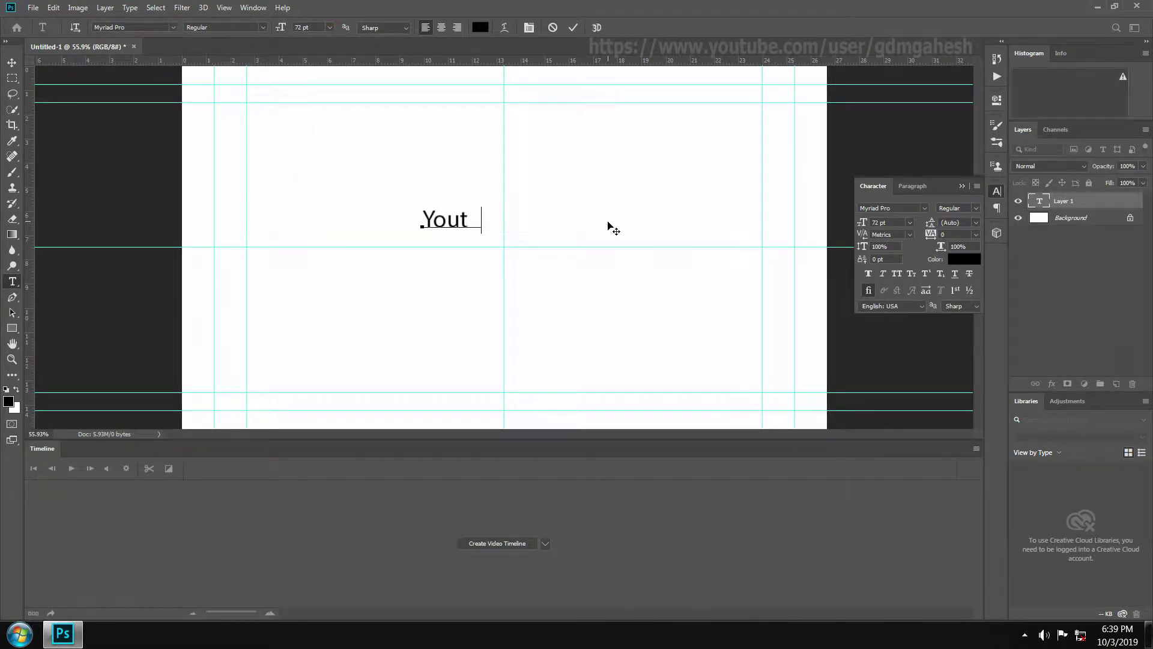
pyautogui.write('ube')
# Change the Youtube text's font to MicrogrammaDMedExt
pyautogui.moveTo(504, 221); pyautogui.dragTo(421, 221)
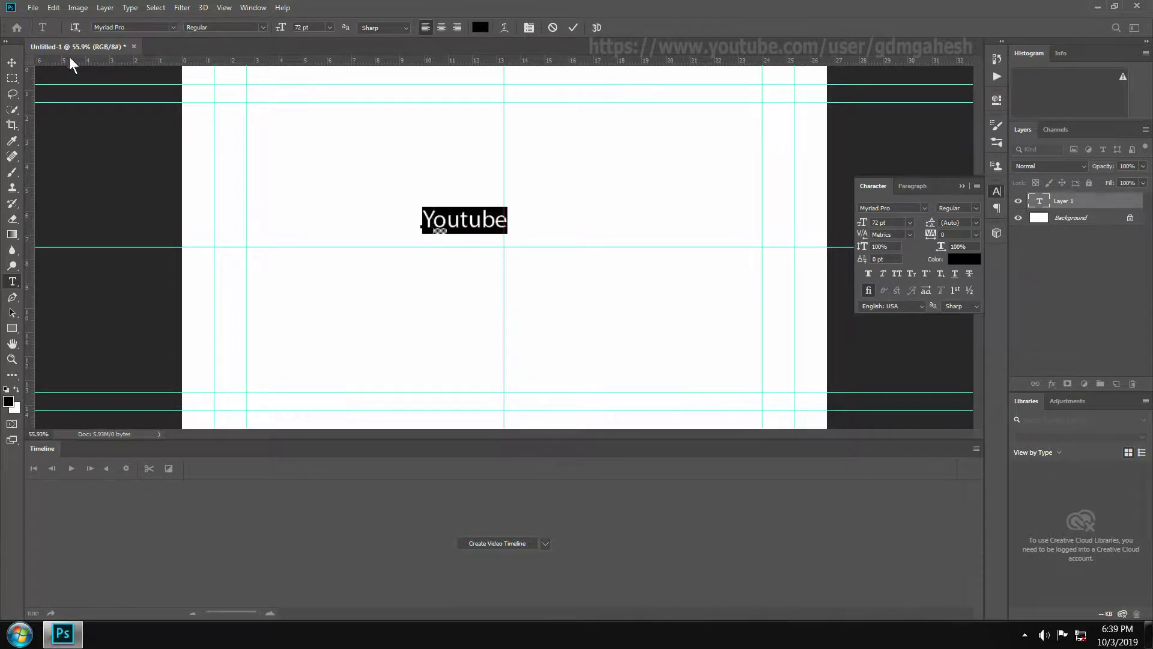
pyautogui.click(173, 26)
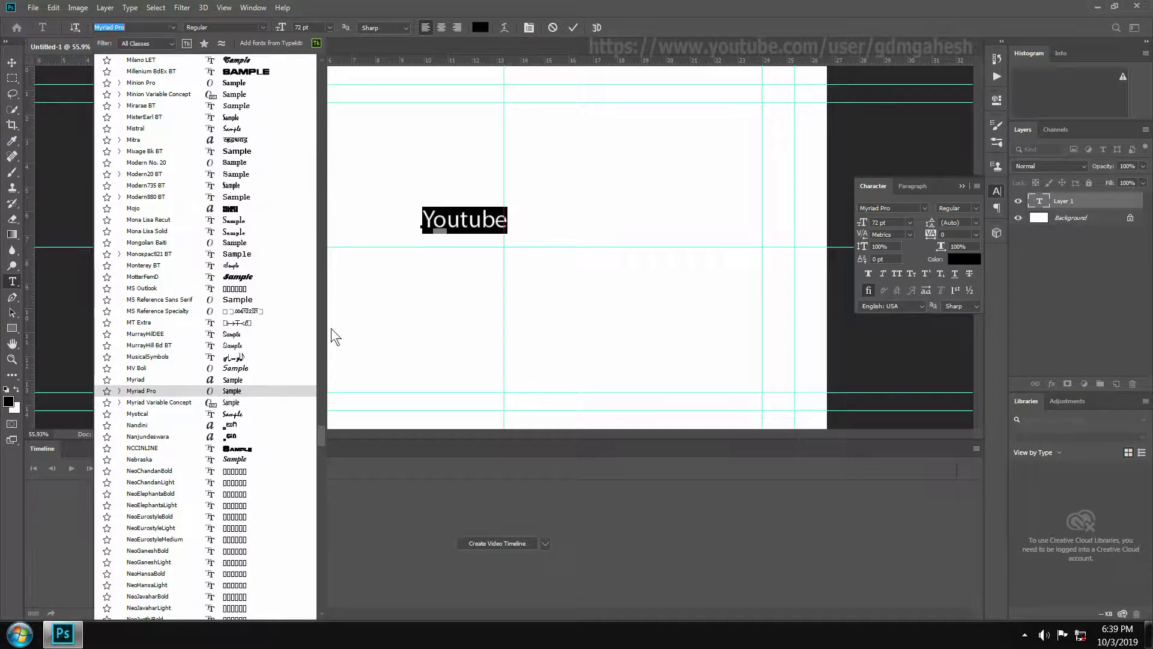
pyautogui.moveTo(322, 441); pyautogui.dragTo(322, 426)
pyautogui.click(254, 287)
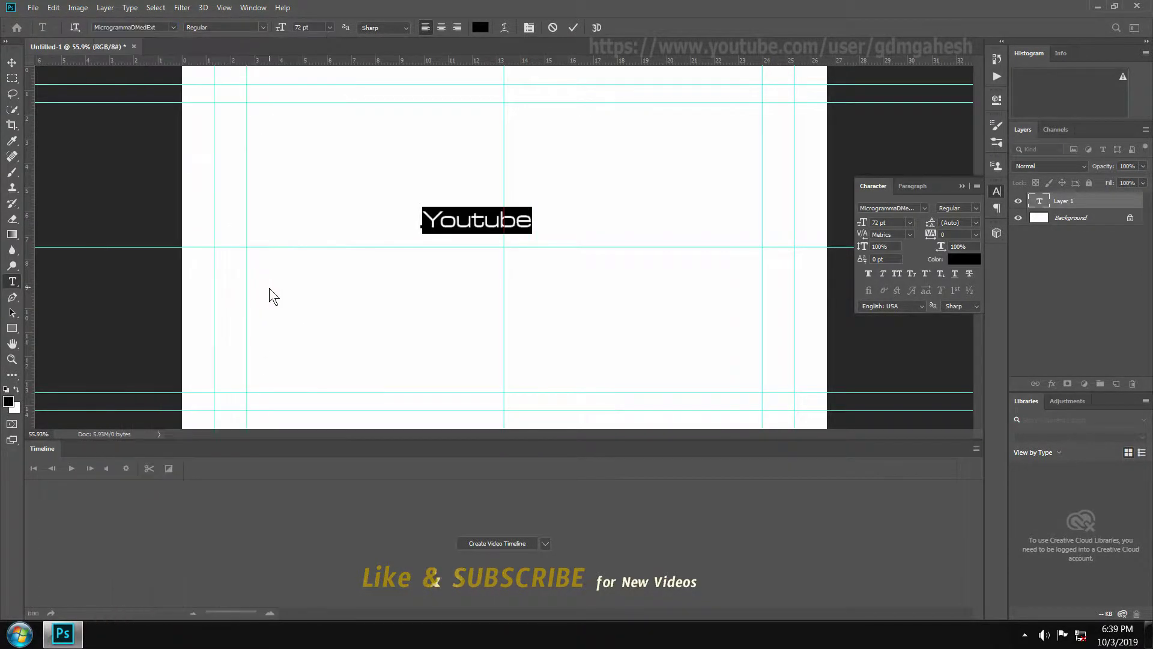
# Enlarge and centre the Youtube text with Ctrl+T, then create a video timeline
pyautogui.click(12, 62)
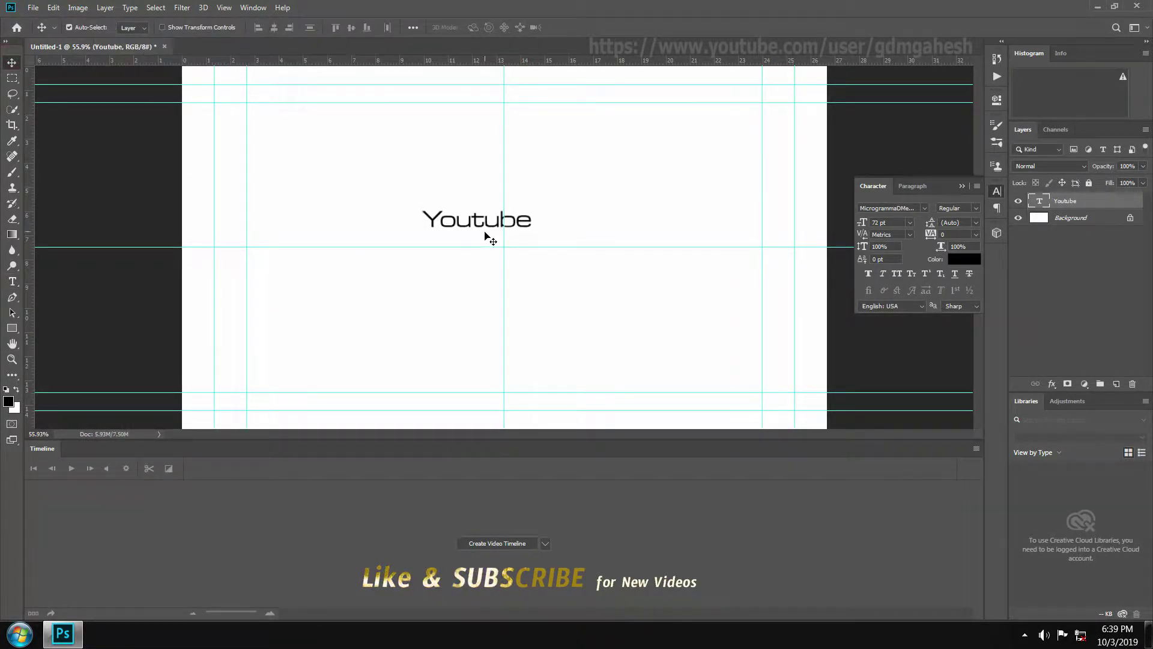
pyautogui.hotkey('ctrl', 't')
pyautogui.moveTo(534, 206); pyautogui.dragTo(648, 214)
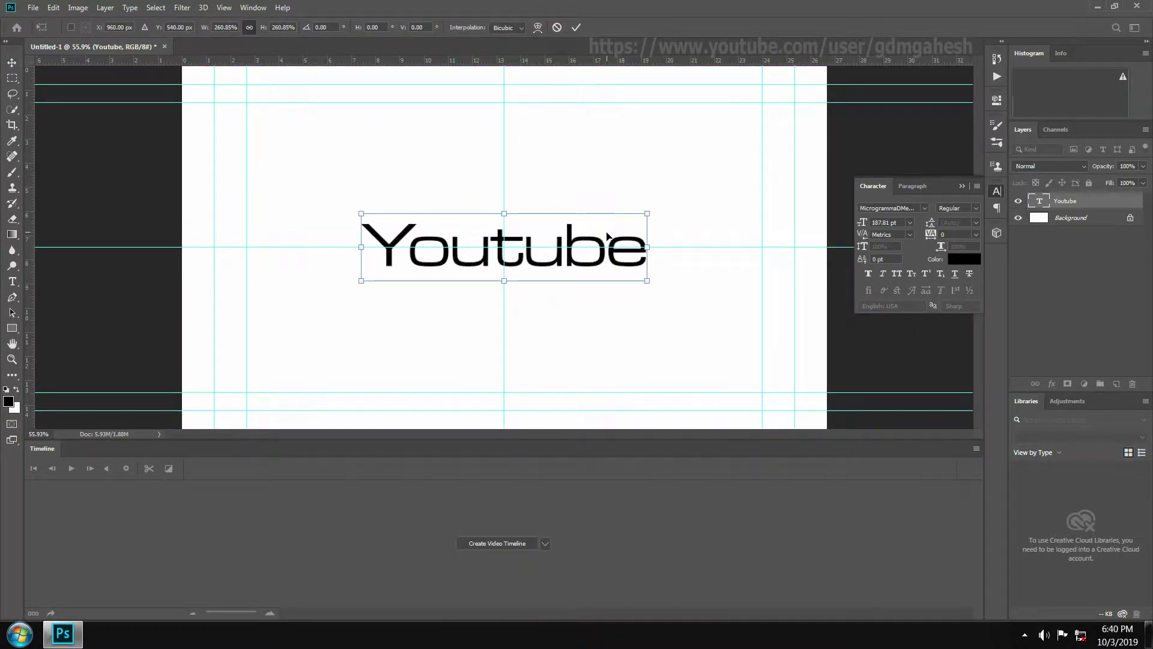
pyautogui.doubleClick(606, 235)
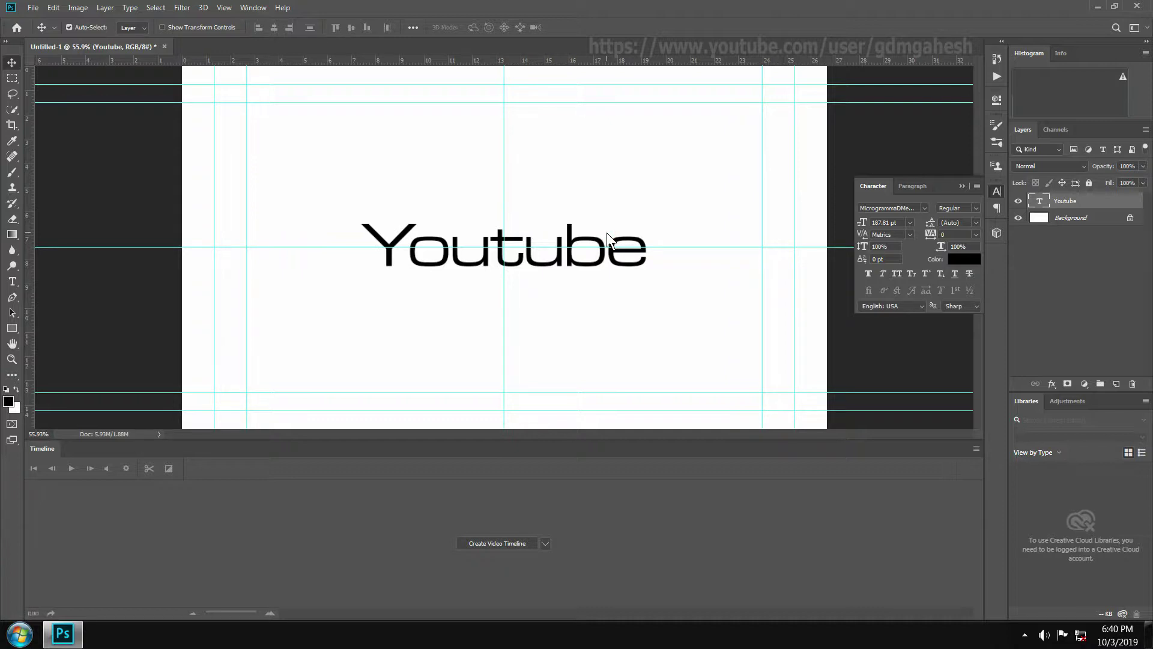
pyautogui.click(514, 543)
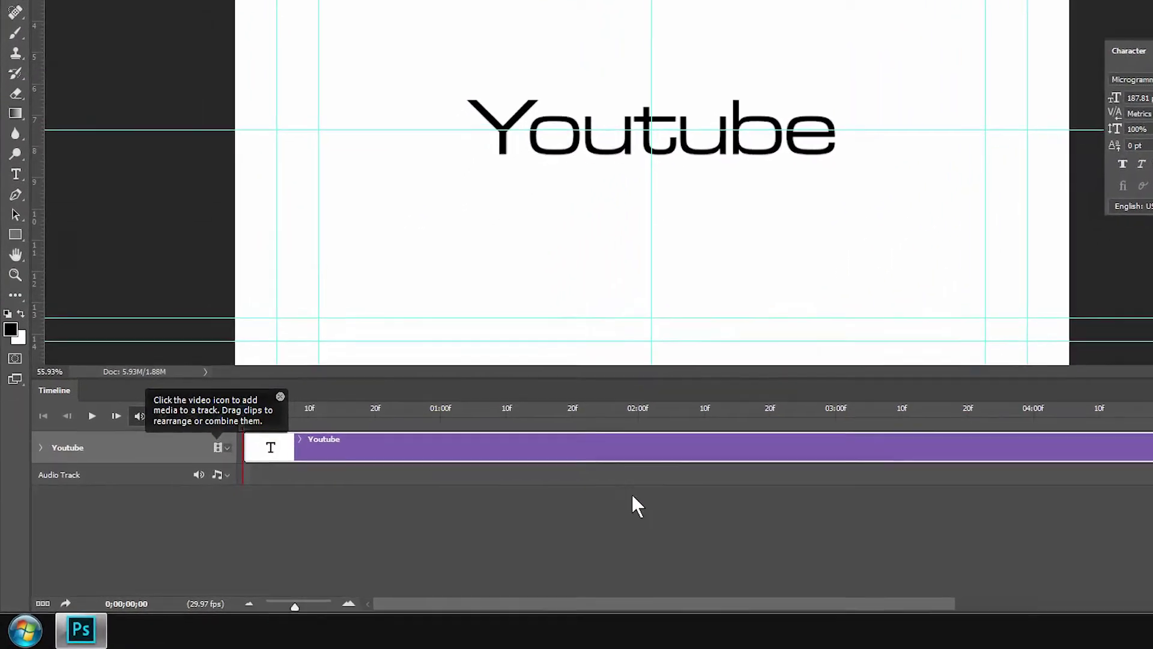
# Convert the timeline to frame animation and give frame 1 a 0.2-second delay
pyautogui.click(42, 603)
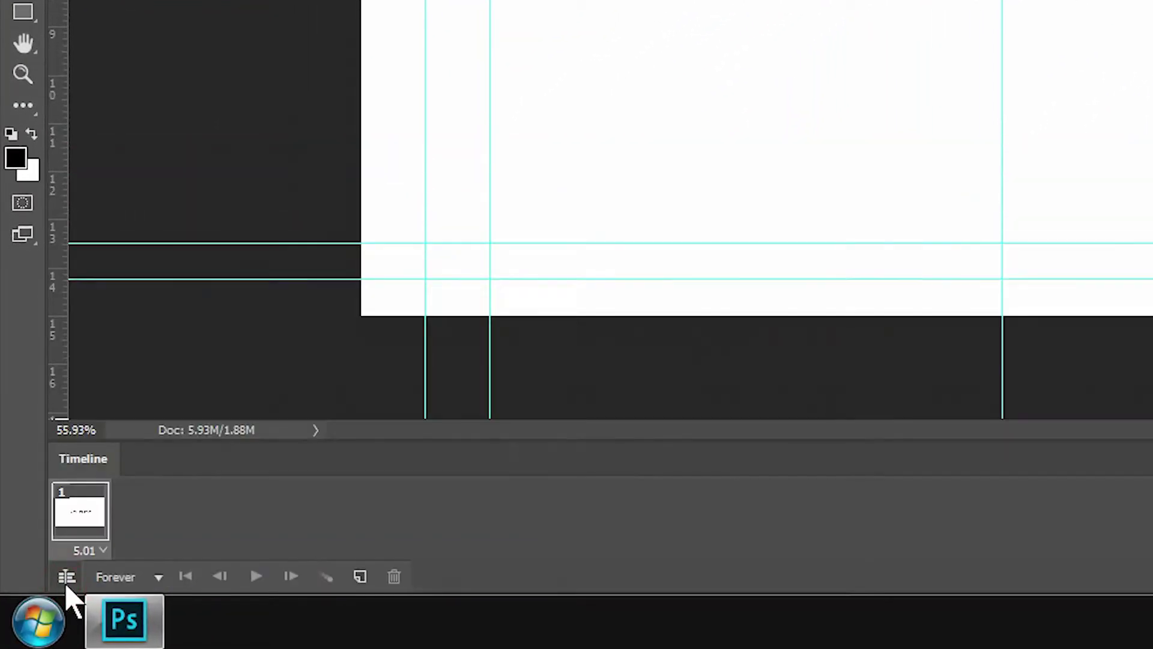
pyautogui.click(104, 550)
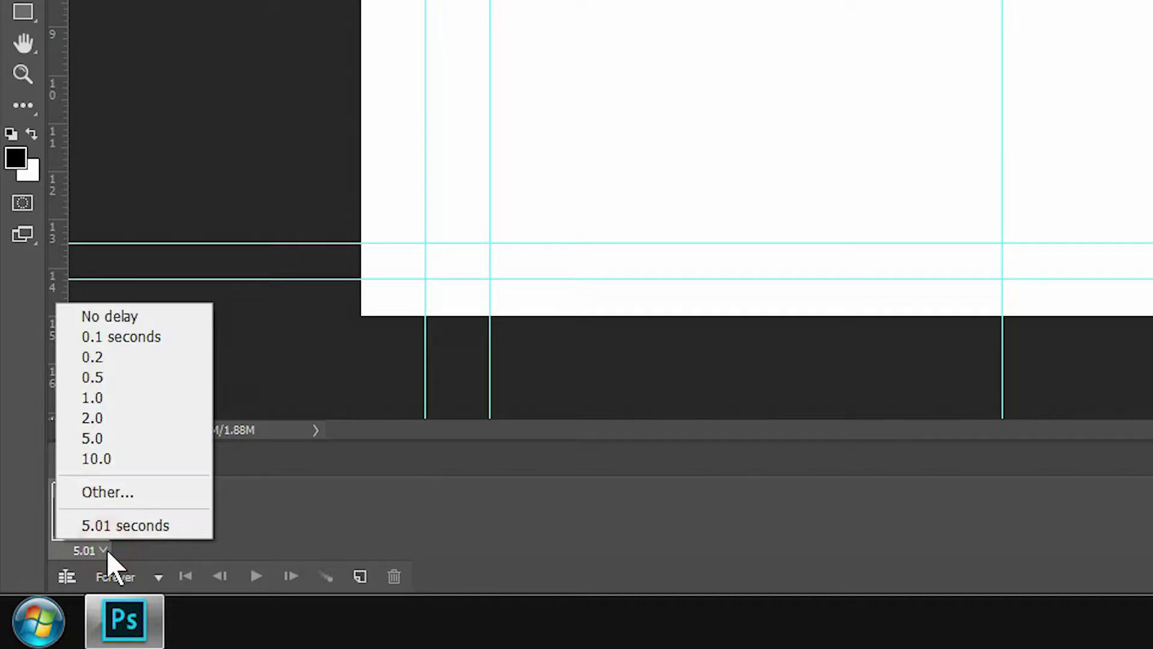
pyautogui.click(126, 360)
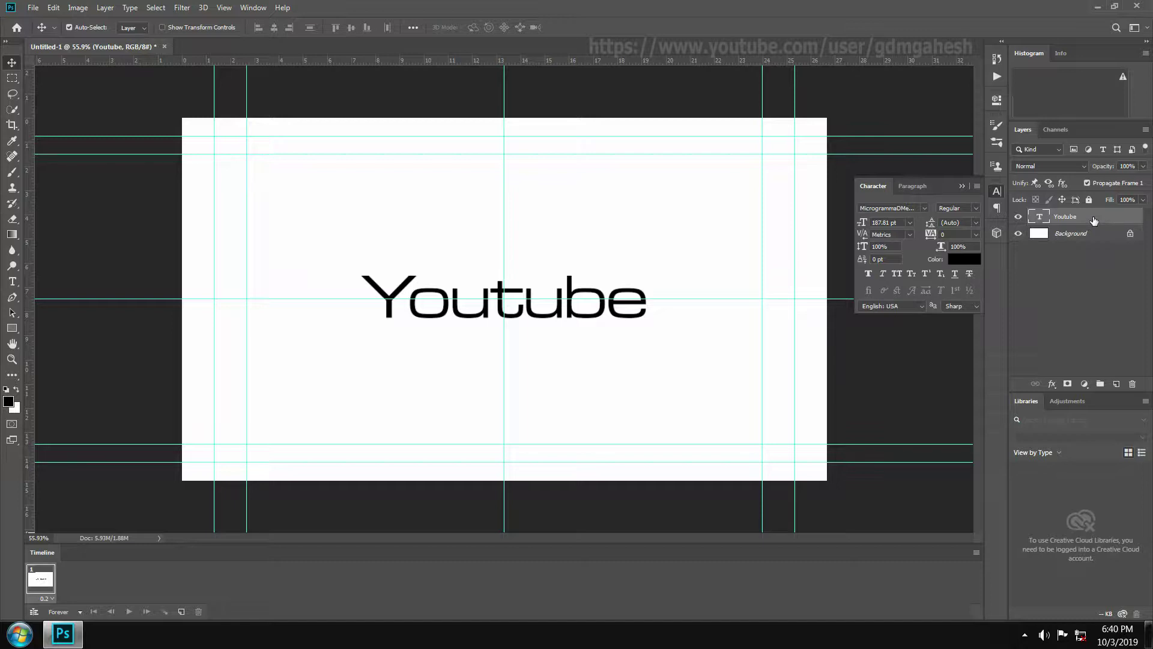
# Cut the Youtube text layer down to just the letter Y
pyautogui.doubleClick(1041, 220)
pyautogui.click(650, 312)
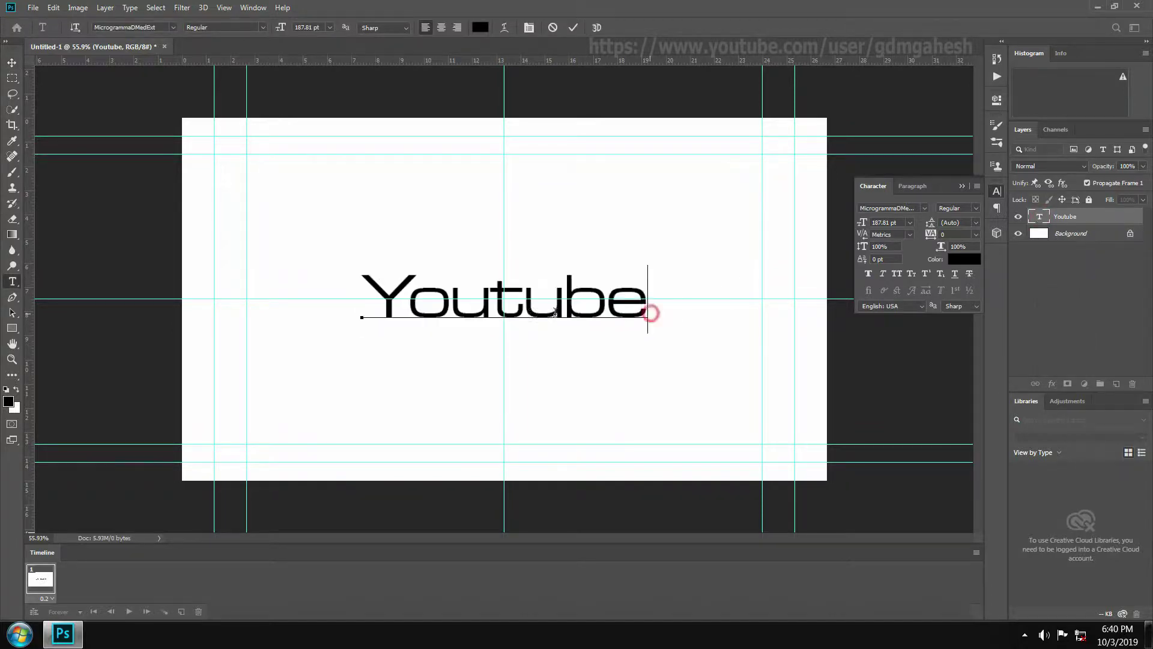
pyautogui.moveTo(650, 312); pyautogui.dragTo(418, 315)
pyautogui.press('BackSpace')
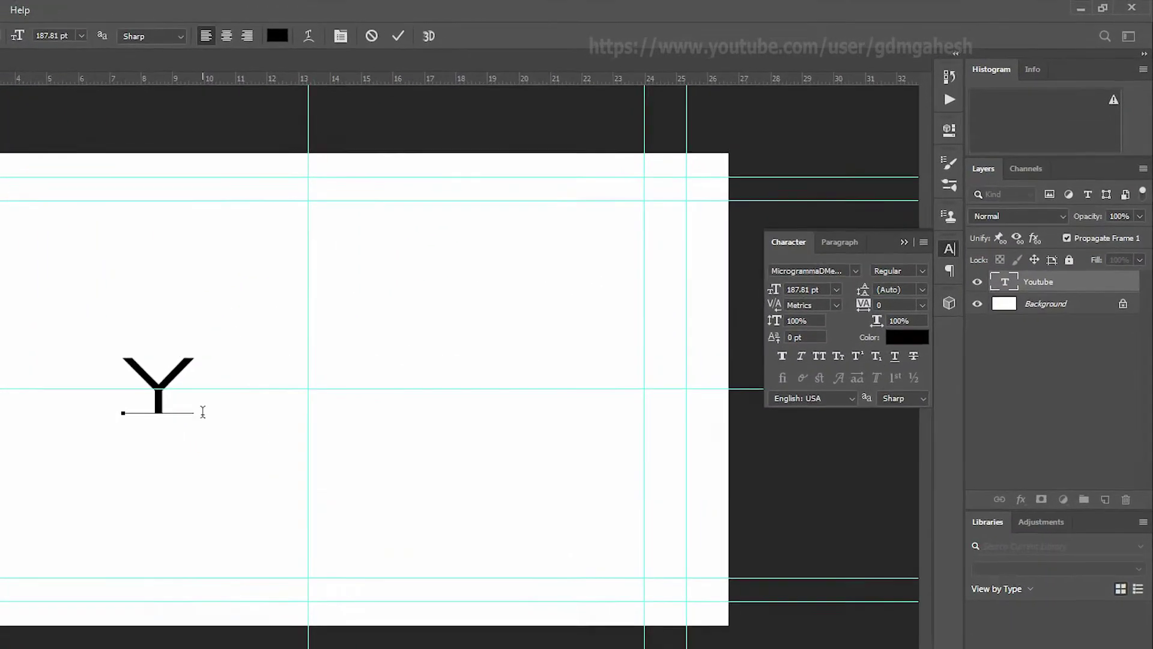
pyautogui.click(1111, 283)
pyautogui.press('v')
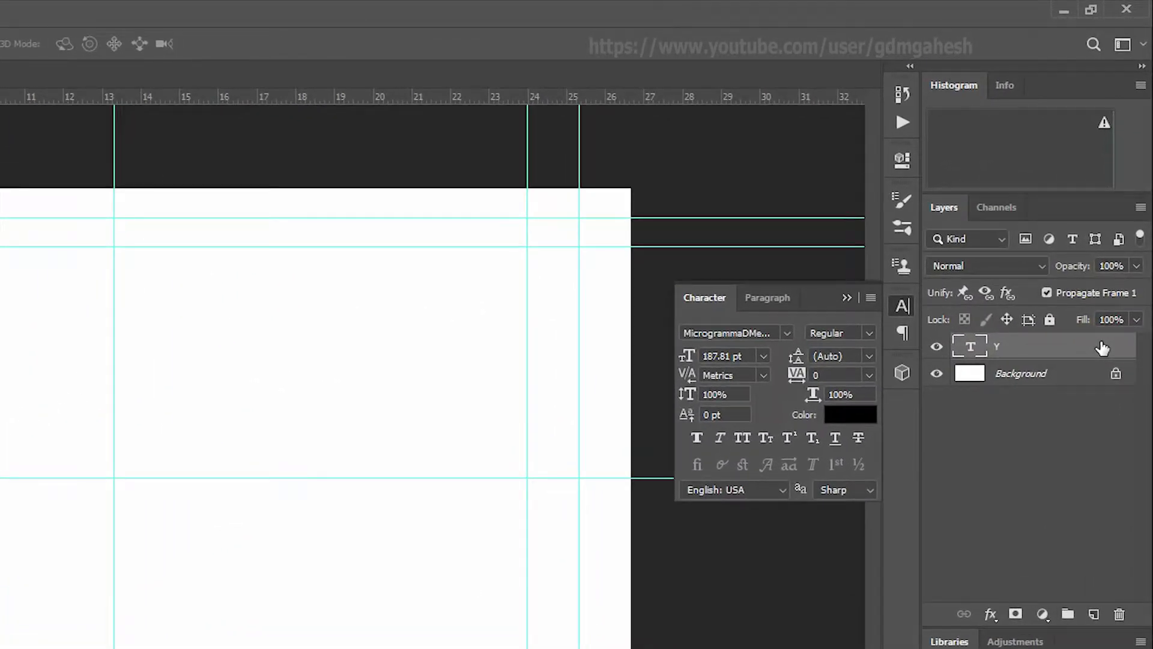
# Duplicate the layer twice, making copies that read Yo and You
pyautogui.hotkey('ctrl', 'j')
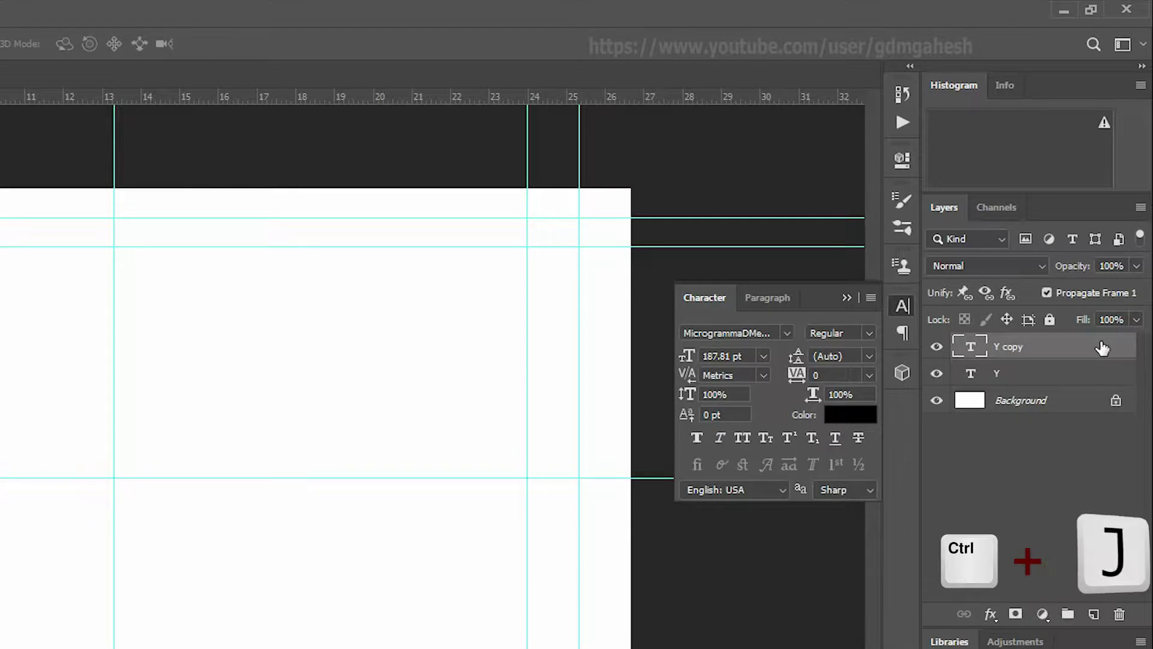
pyautogui.doubleClick(971, 347)
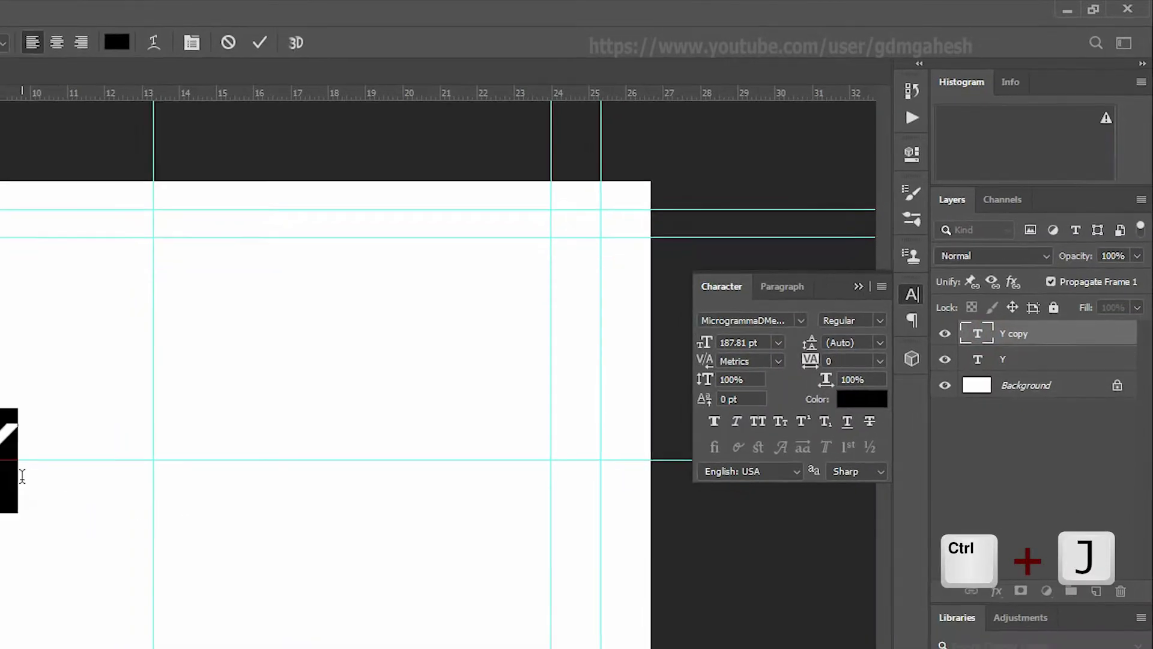
pyautogui.write('Yo')
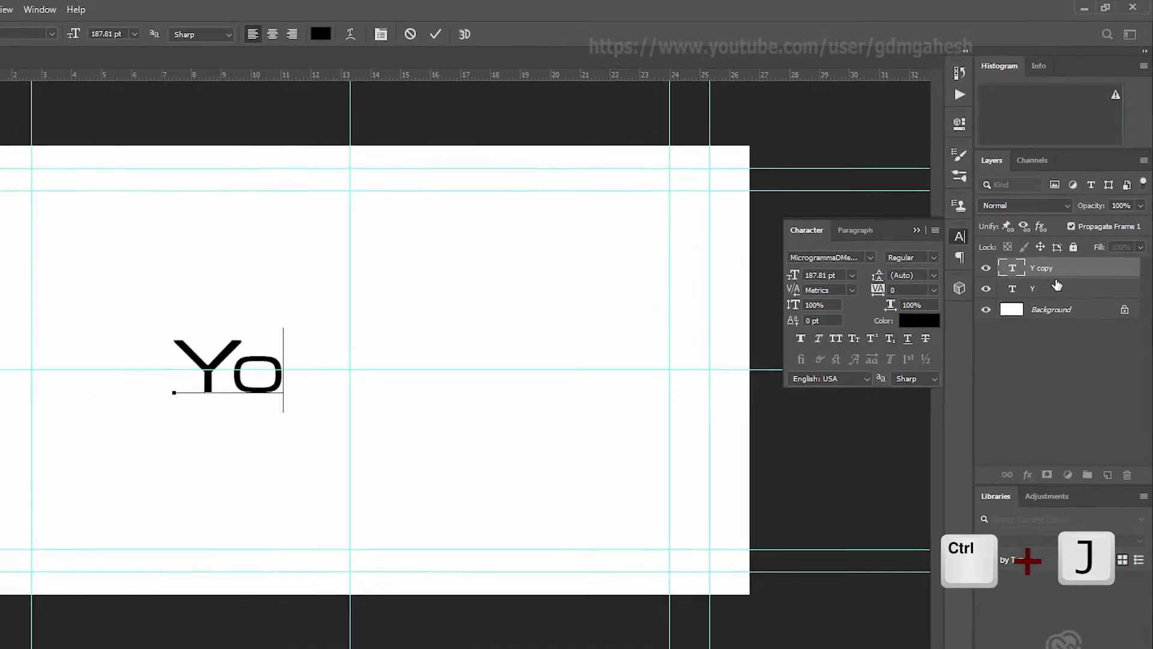
pyautogui.hotkey('ctrl', 'j')
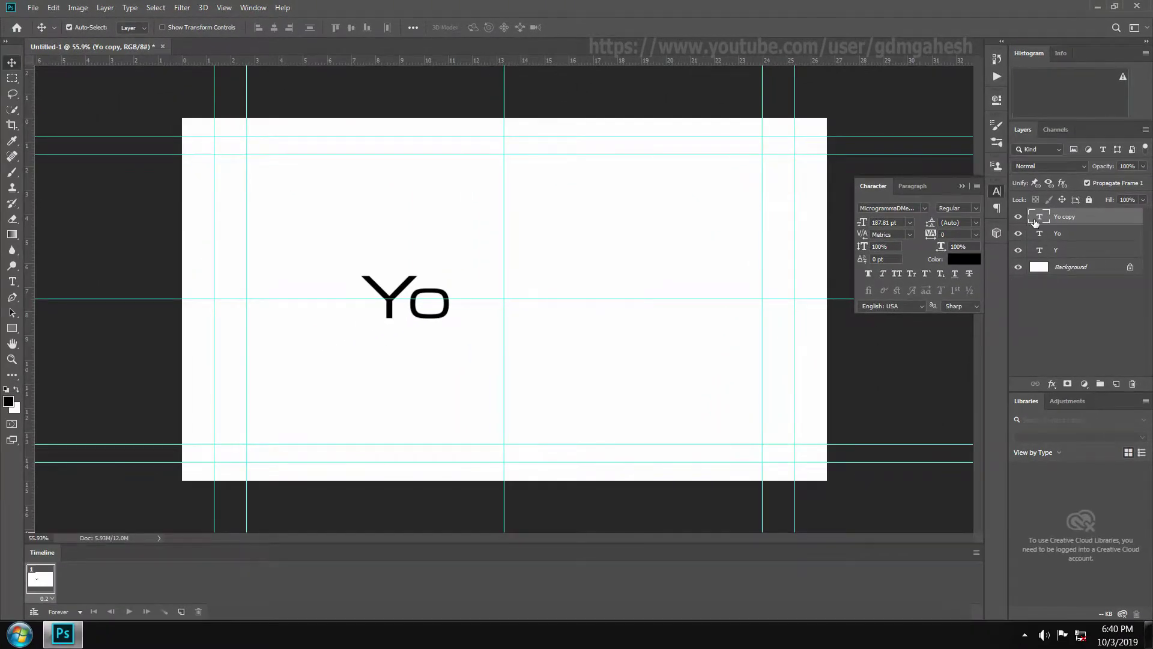
pyautogui.doubleClick(1042, 217)
pyautogui.click(447, 306)
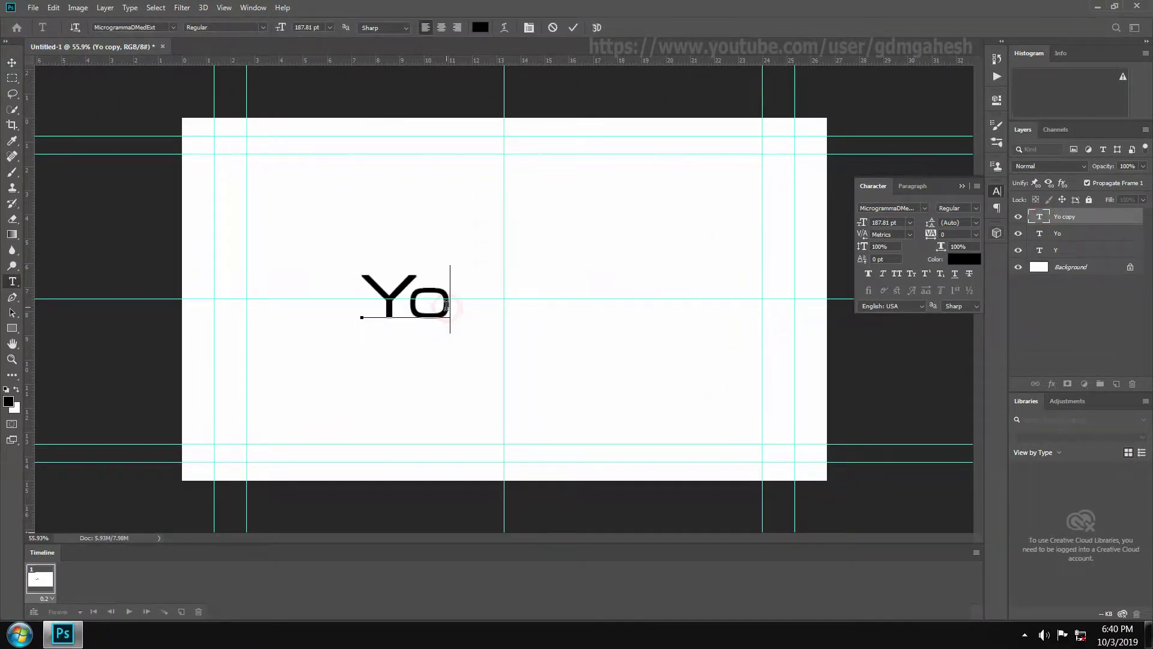
pyautogui.write('u')
pyautogui.hotkey('ctrl', 'Return')
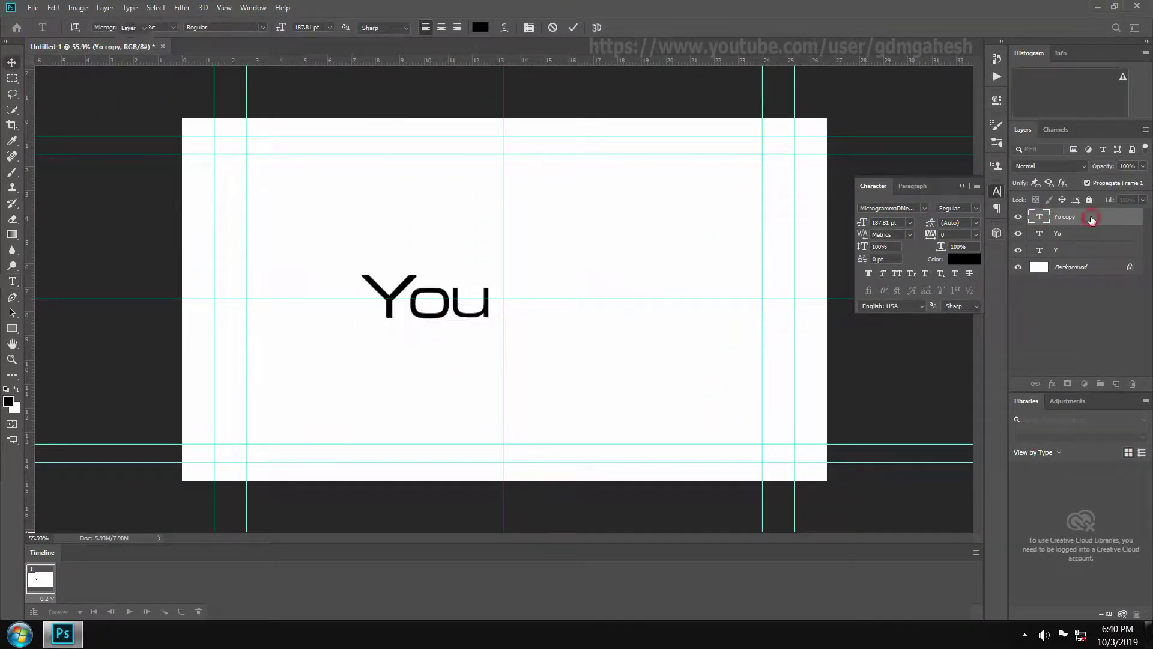
# Duplicate the You layer and edit the copy to read Yout
pyautogui.hotkey('ctrl', 'j')
pyautogui.doubleClick(1042, 217)
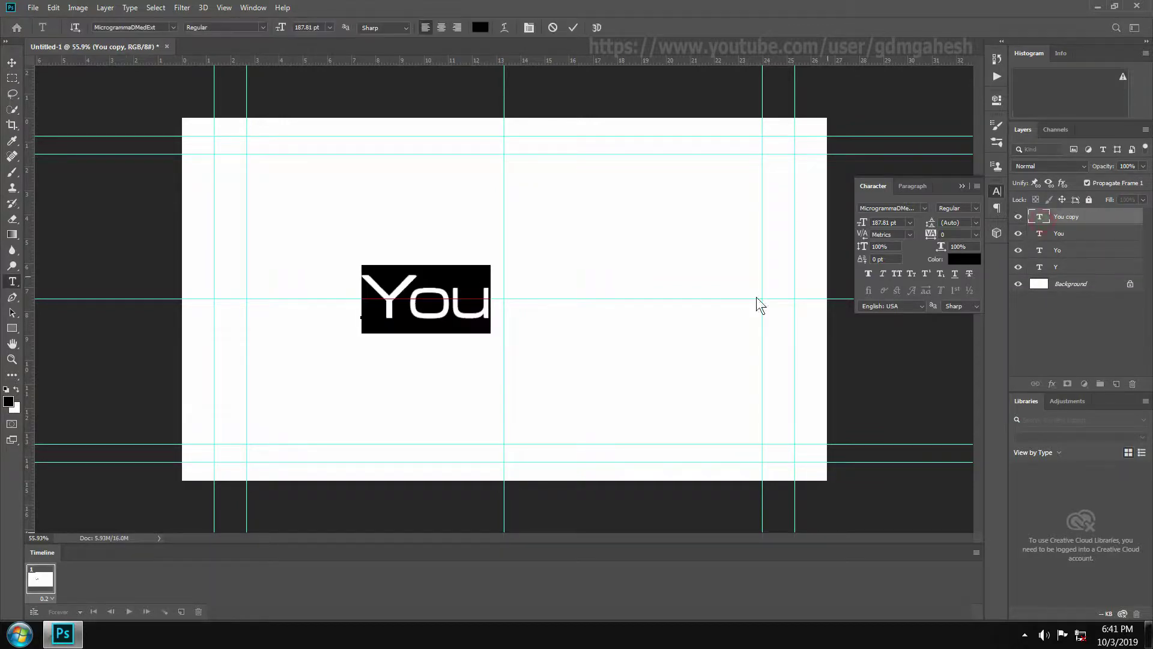
pyautogui.click(493, 312)
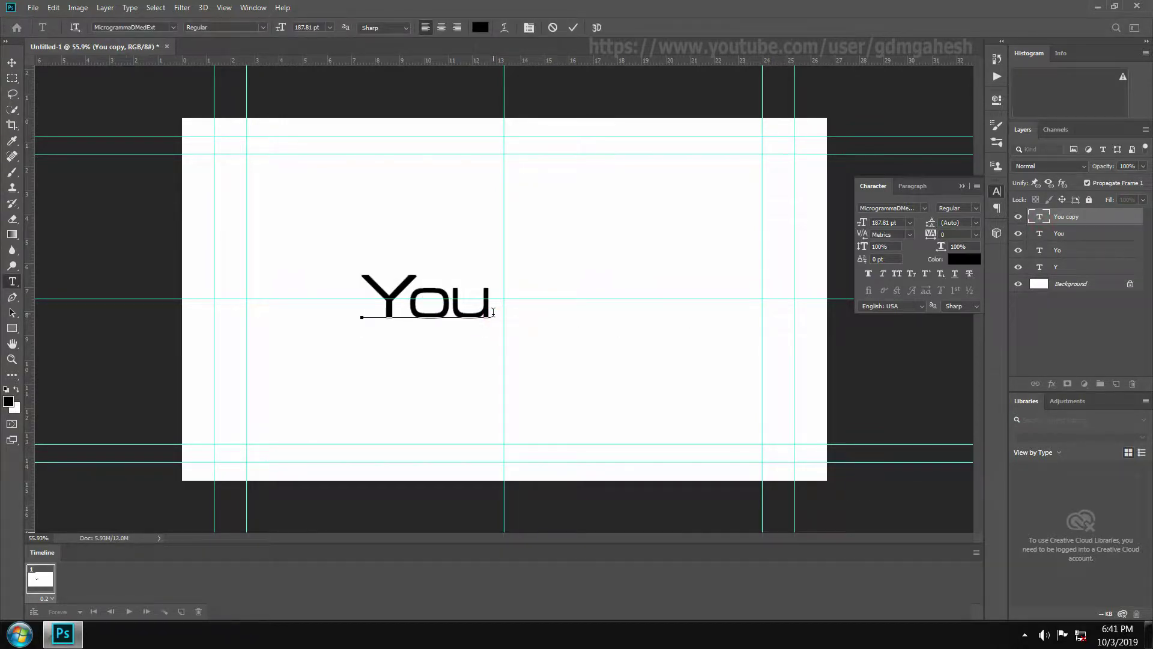
pyautogui.write('t')
pyautogui.hotkey('ctrl', 'Return')
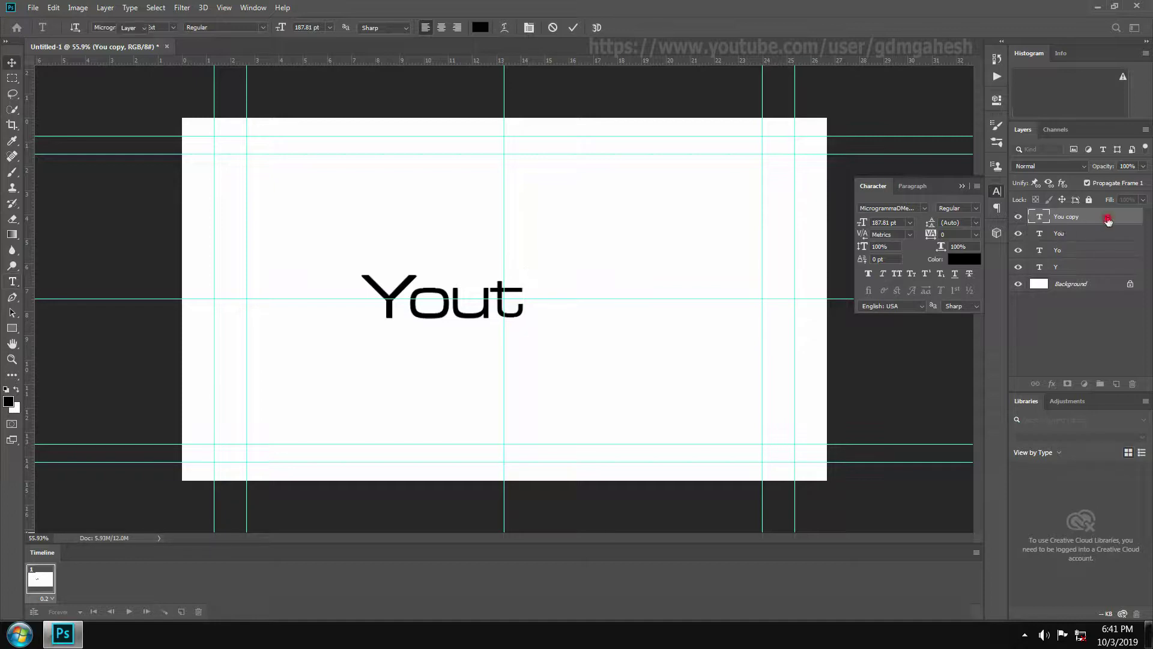
pyautogui.hotkey('ctrl', 'z')
pyautogui.doubleClick(493, 312)
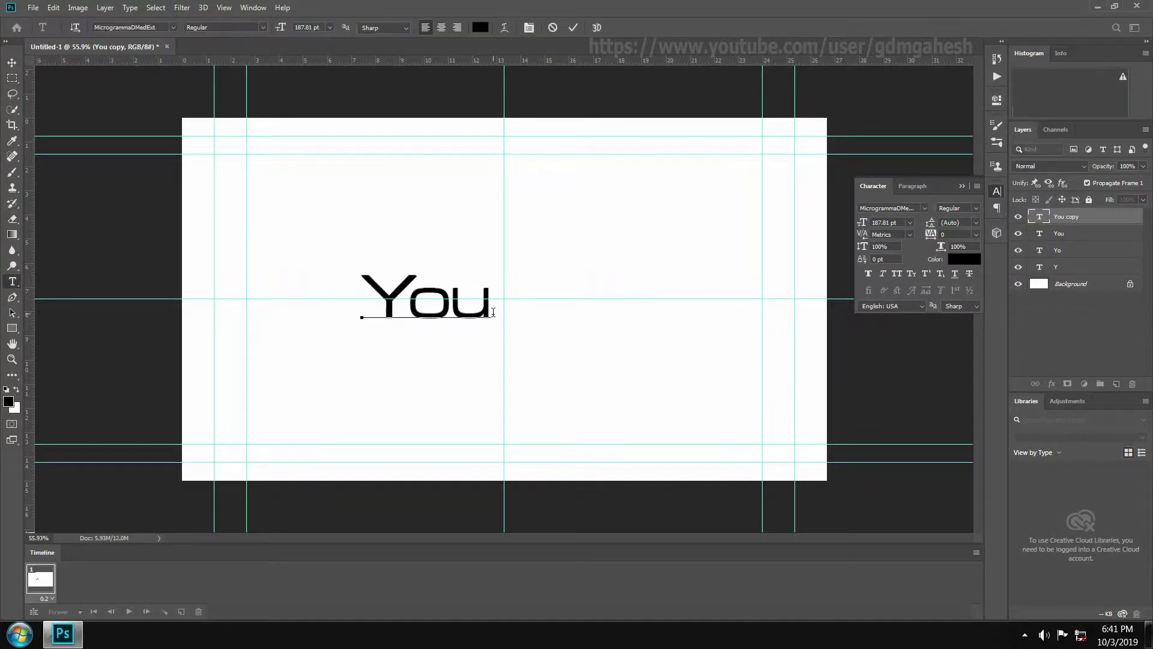
pyautogui.write('t')
pyautogui.hotkey('ctrl', 'Return')
# Add Youtu and Youtub layers by duplicating and appending one letter each
pyautogui.hotkey('ctrl', 'j')
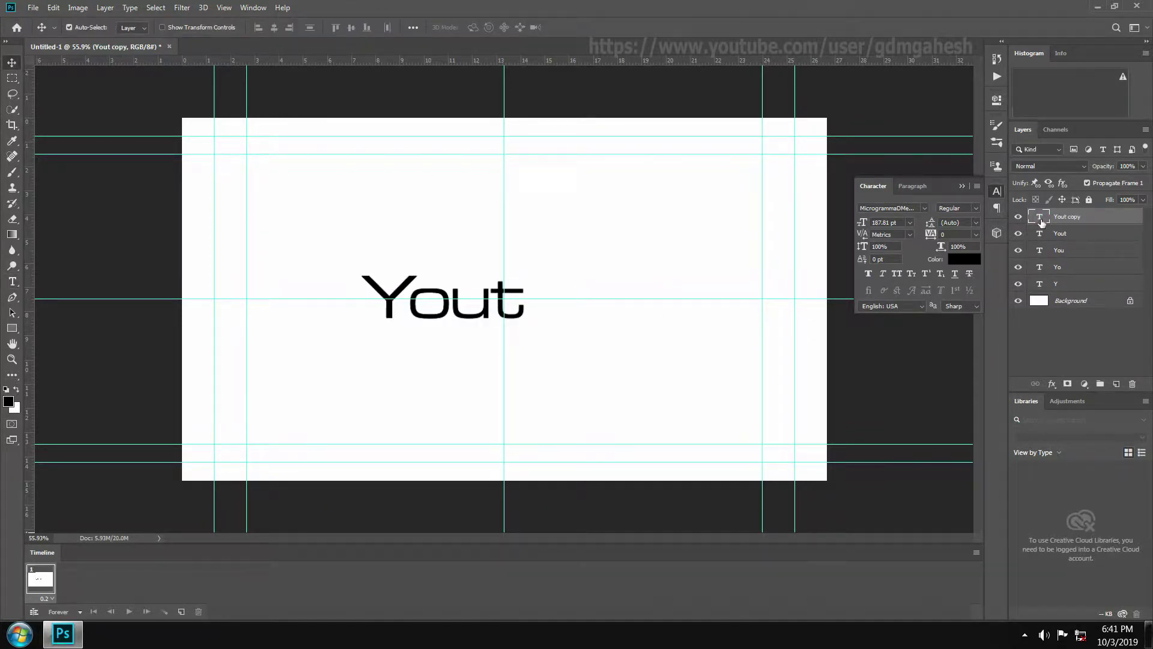
pyautogui.doubleClick(520, 309)
pyautogui.click(520, 309)
pyautogui.write('u')
pyautogui.hotkey('ctrl', 'Return')
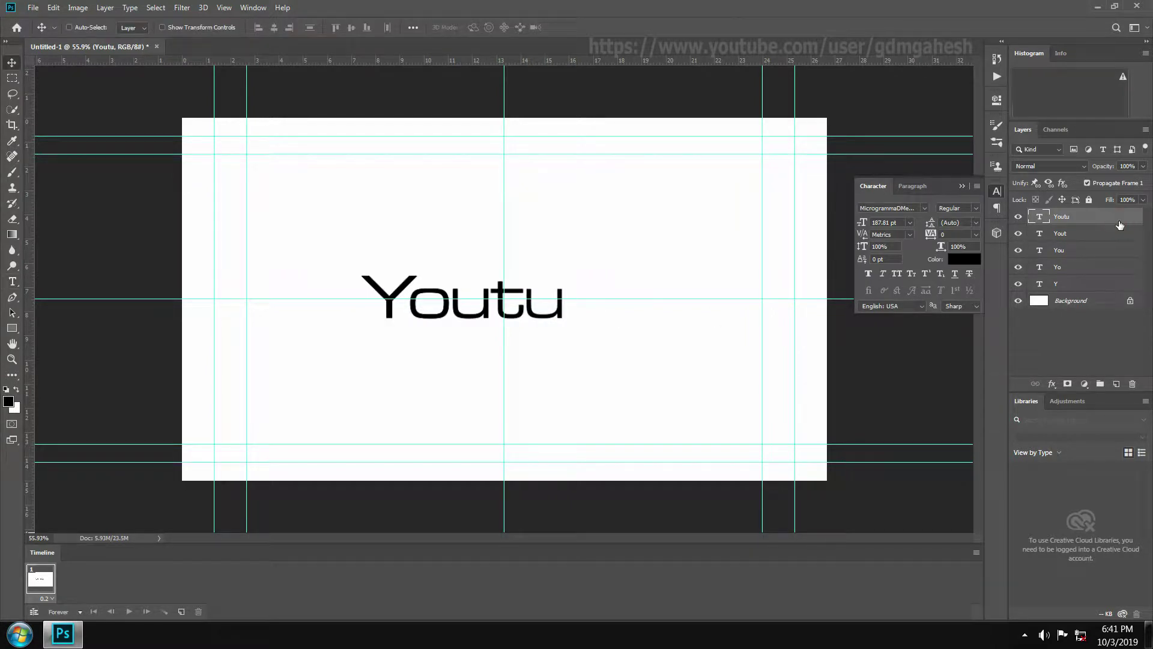
pyautogui.hotkey('ctrl', 'j')
pyautogui.doubleClick(1040, 217)
pyautogui.click(566, 310)
pyautogui.write('b')
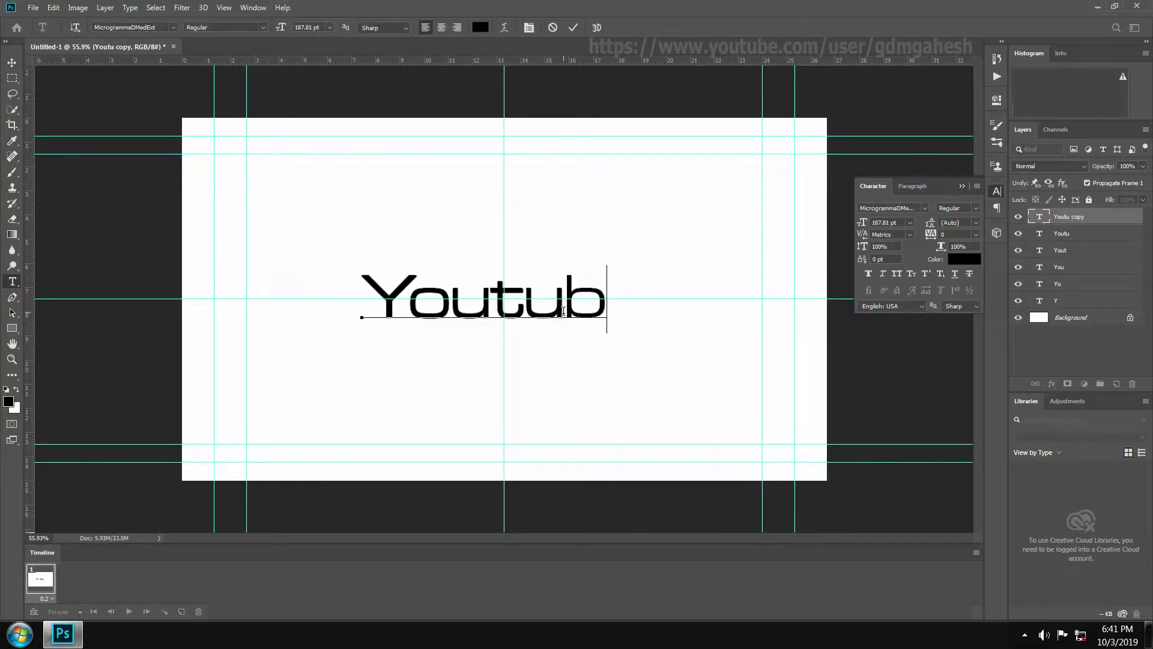
pyautogui.hotkey('ctrl', 'Return')
# Make a final copy reading Youtube and confirm a transform on it
pyautogui.hotkey('ctrl', 'j')
pyautogui.doubleClick(1040, 217)
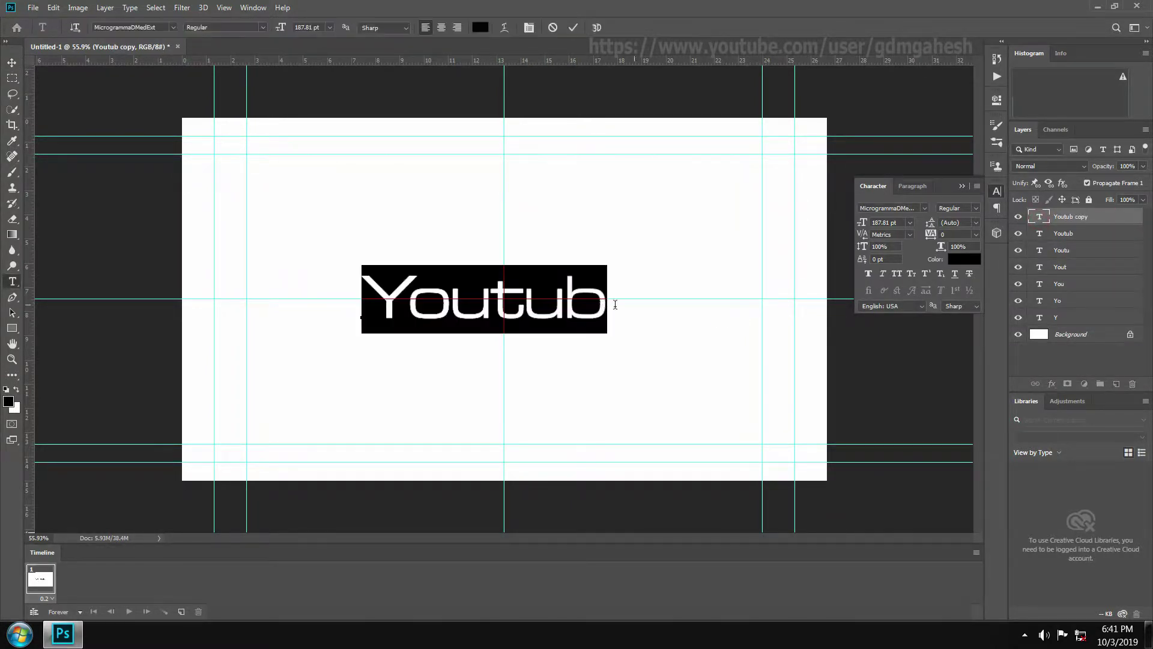
pyautogui.click(602, 308)
pyautogui.write('e')
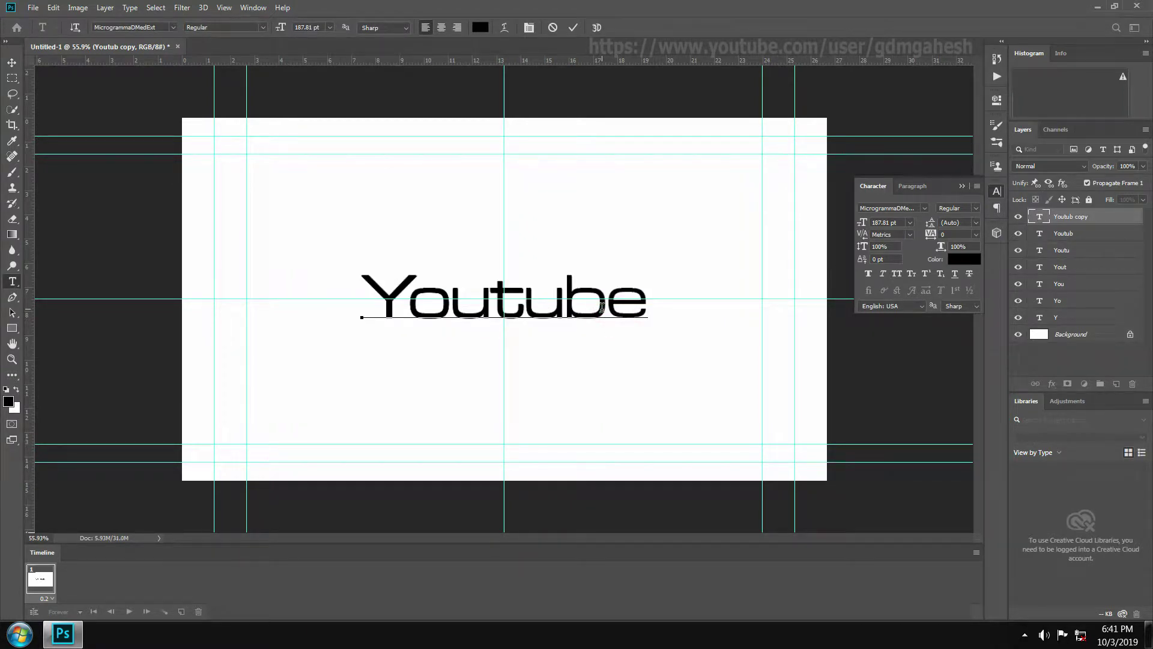
pyautogui.click(12, 63)
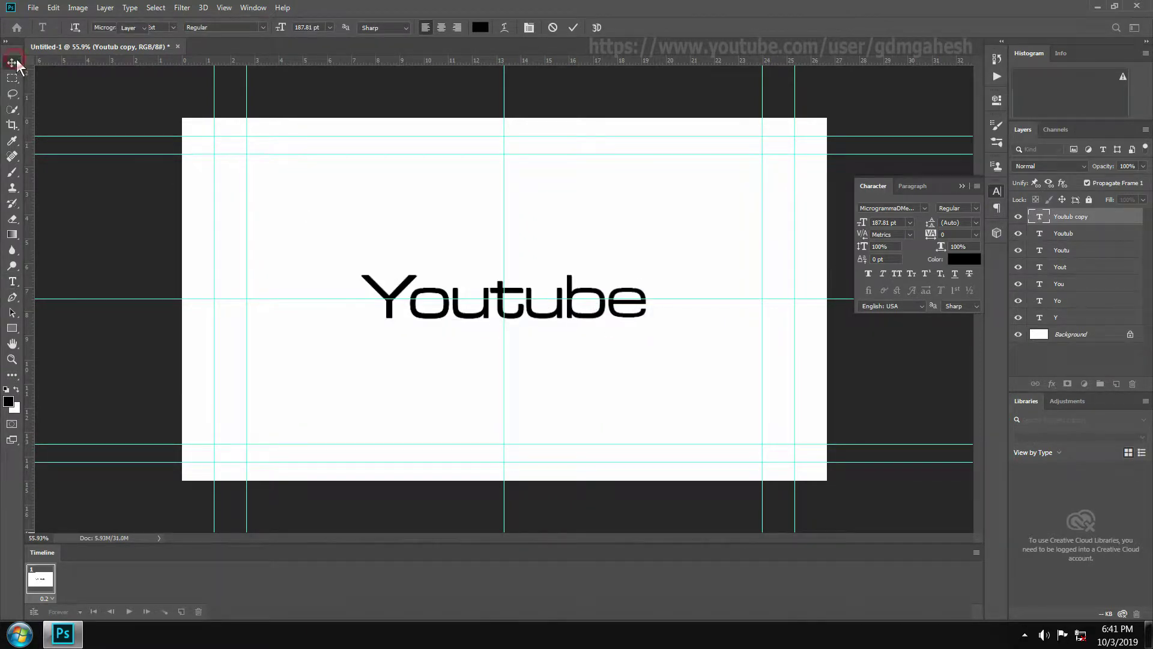
pyautogui.hotkey('ctrl', 't')
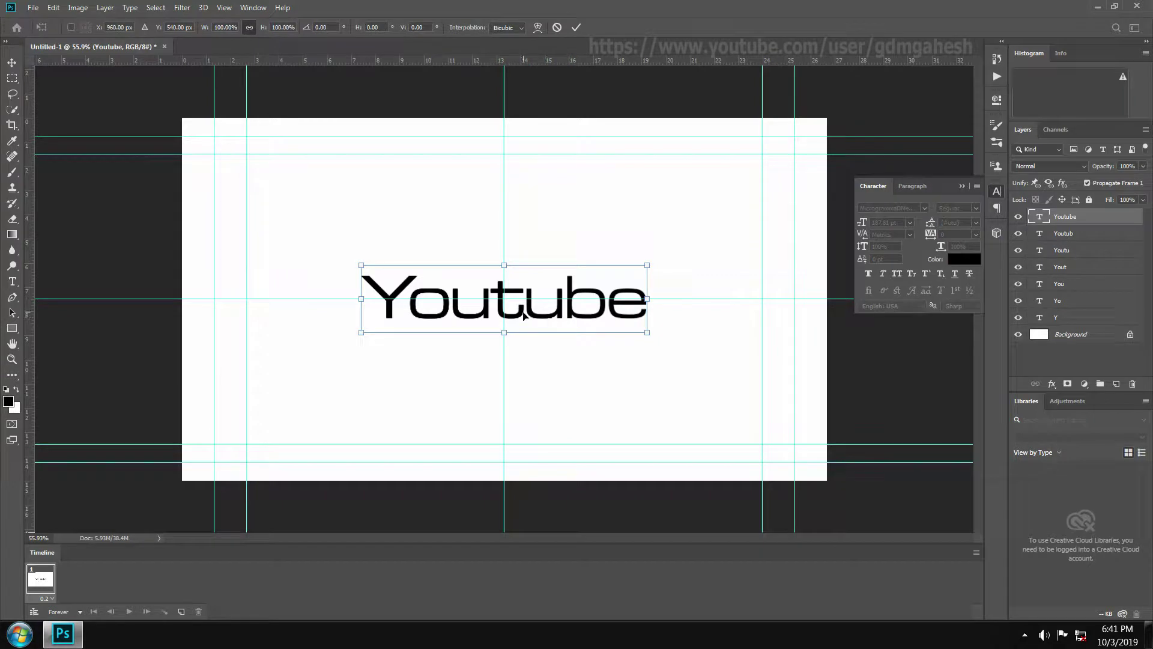
pyautogui.doubleClick(524, 314)
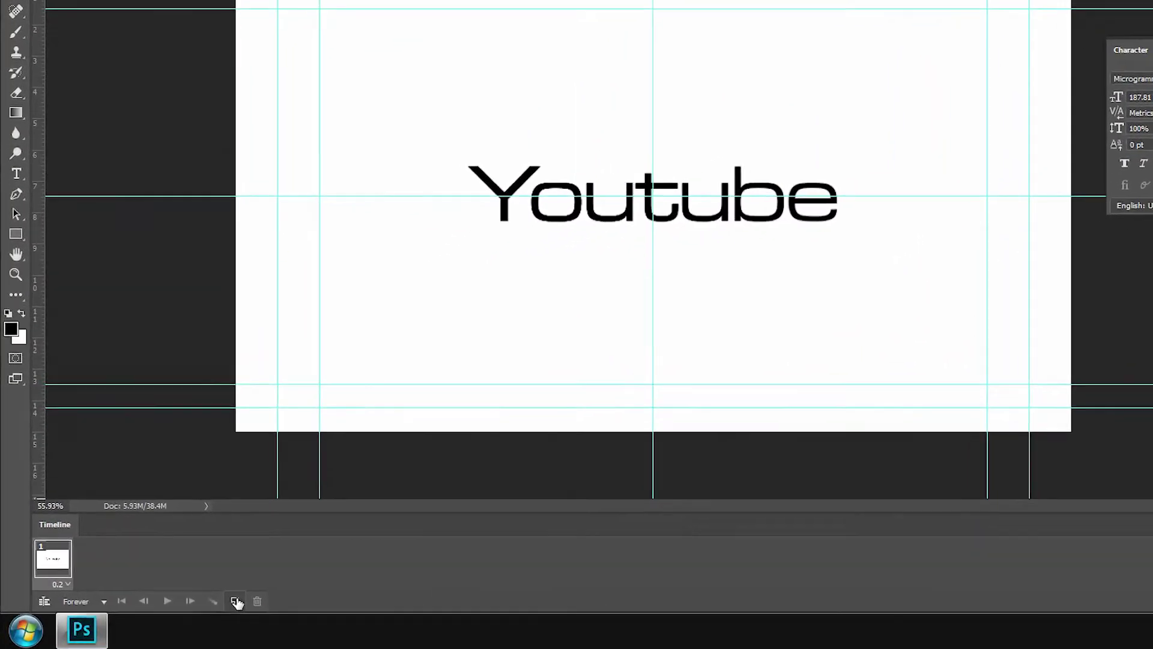
# Duplicate the animation frame until there are seven frames, then select frame 1
pyautogui.click(181, 611)
pyautogui.click(303, 587)
pyautogui.click(304, 587)
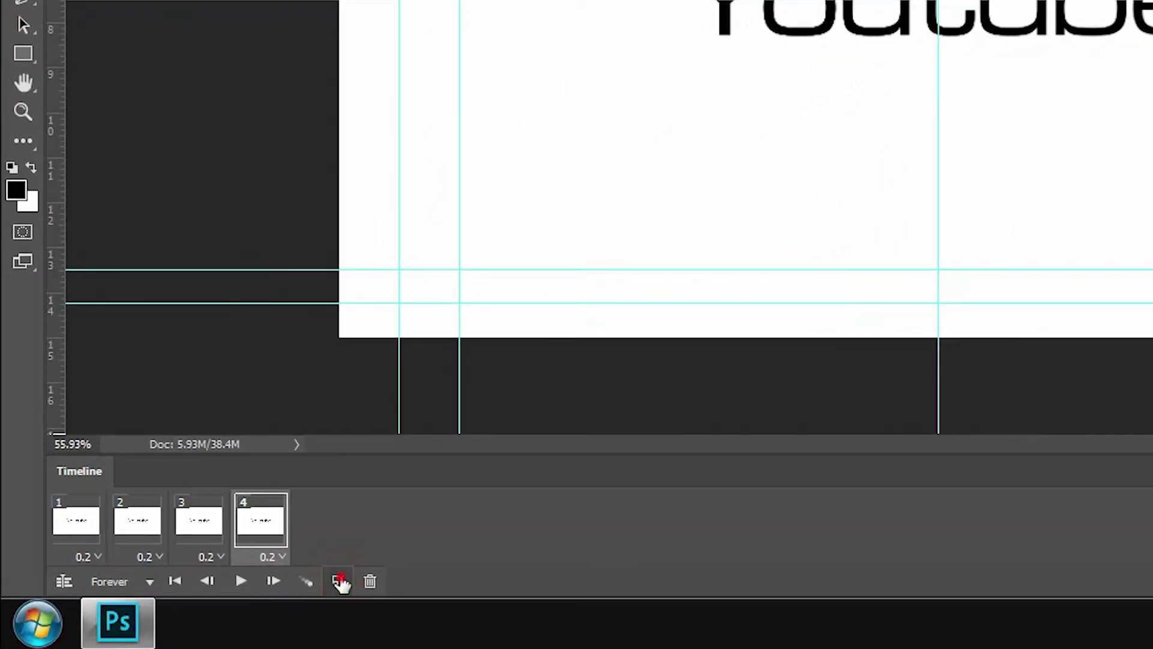
pyautogui.click(303, 587)
pyautogui.hotkey('ctrl', 'z')
pyautogui.click(340, 582)
pyautogui.click(340, 581)
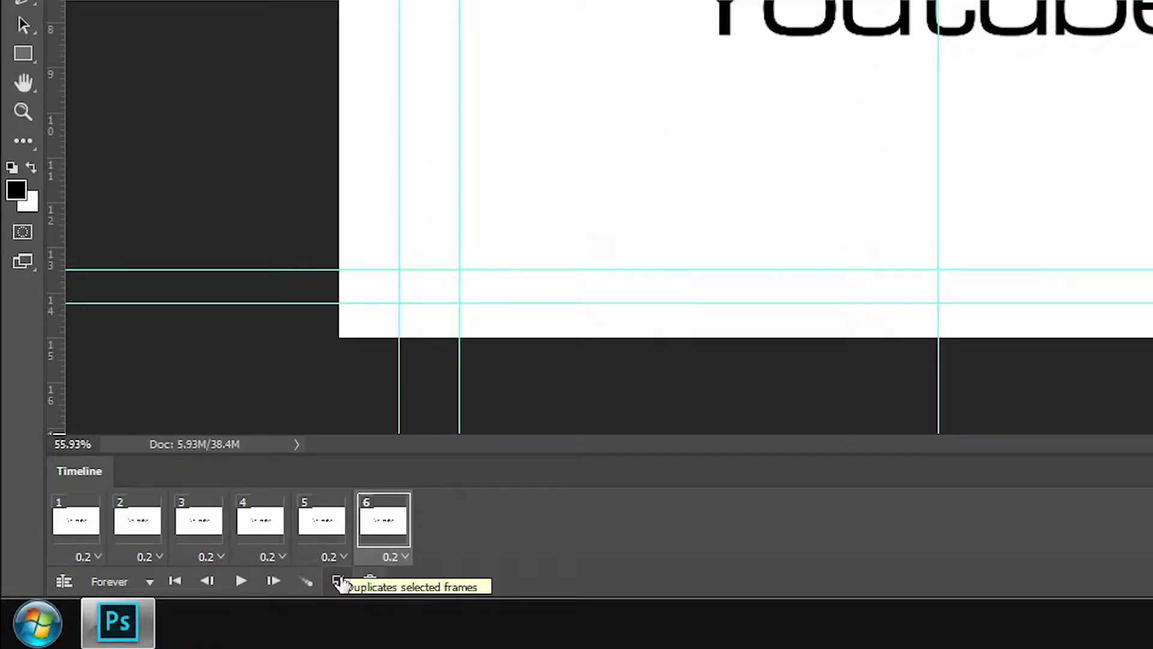
pyautogui.click(340, 582)
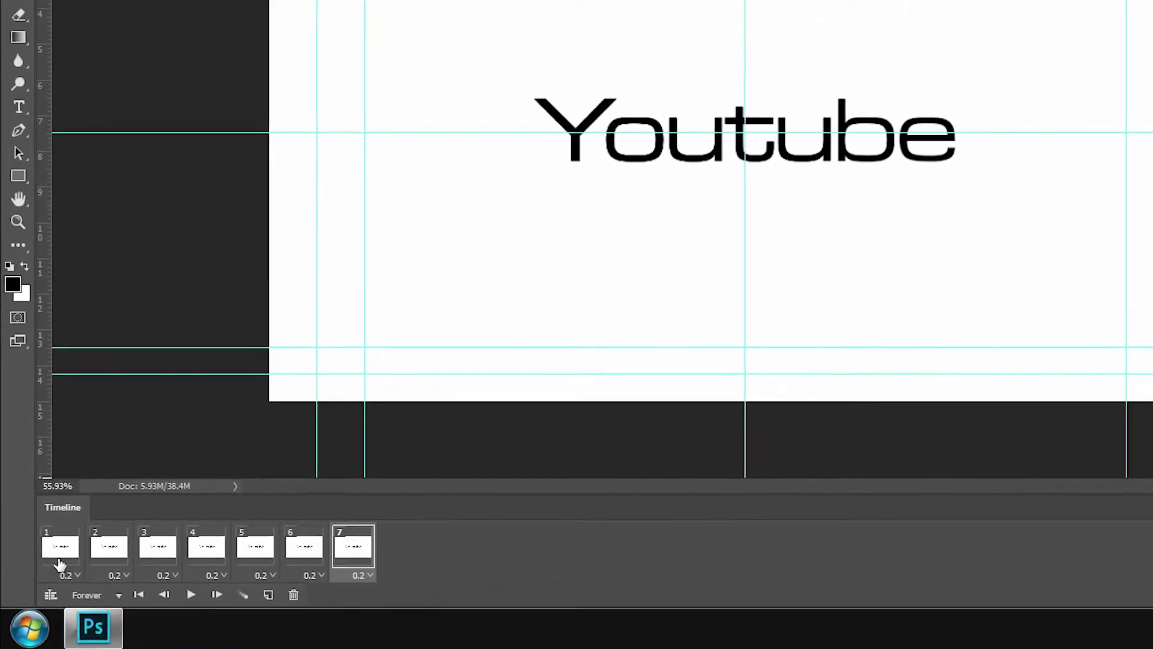
pyautogui.click(68, 544)
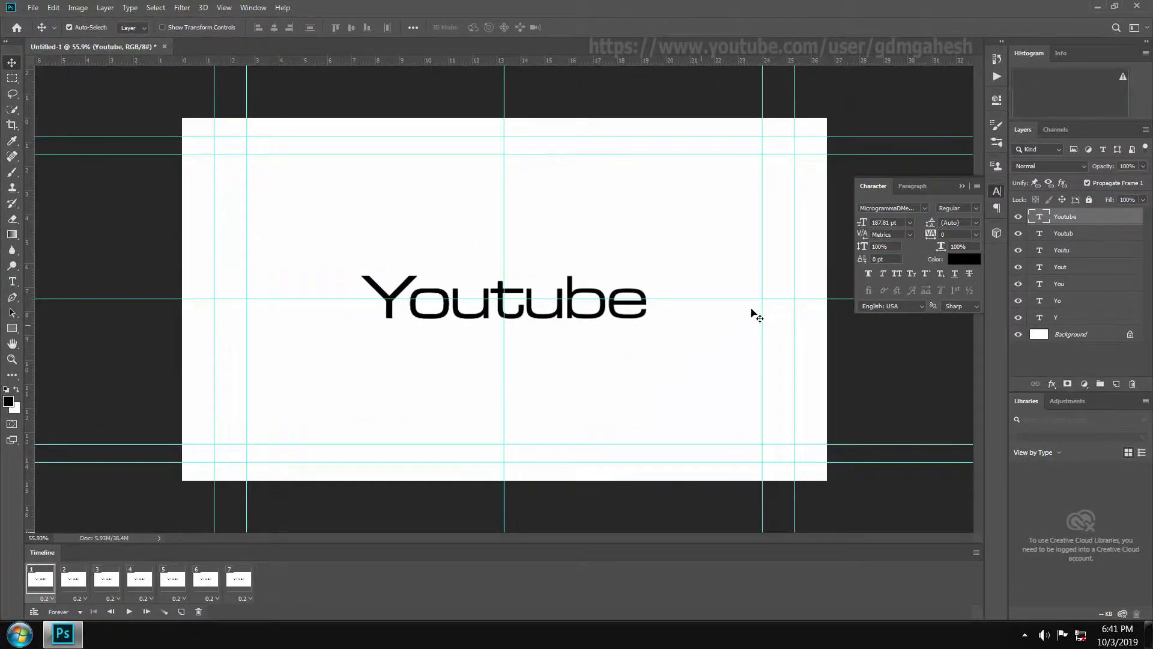
# Set frames 1–4 to show the Y, Yo, You and Yout layers
pyautogui.moveTo(1017, 282); pyautogui.dragTo(1021, 216)
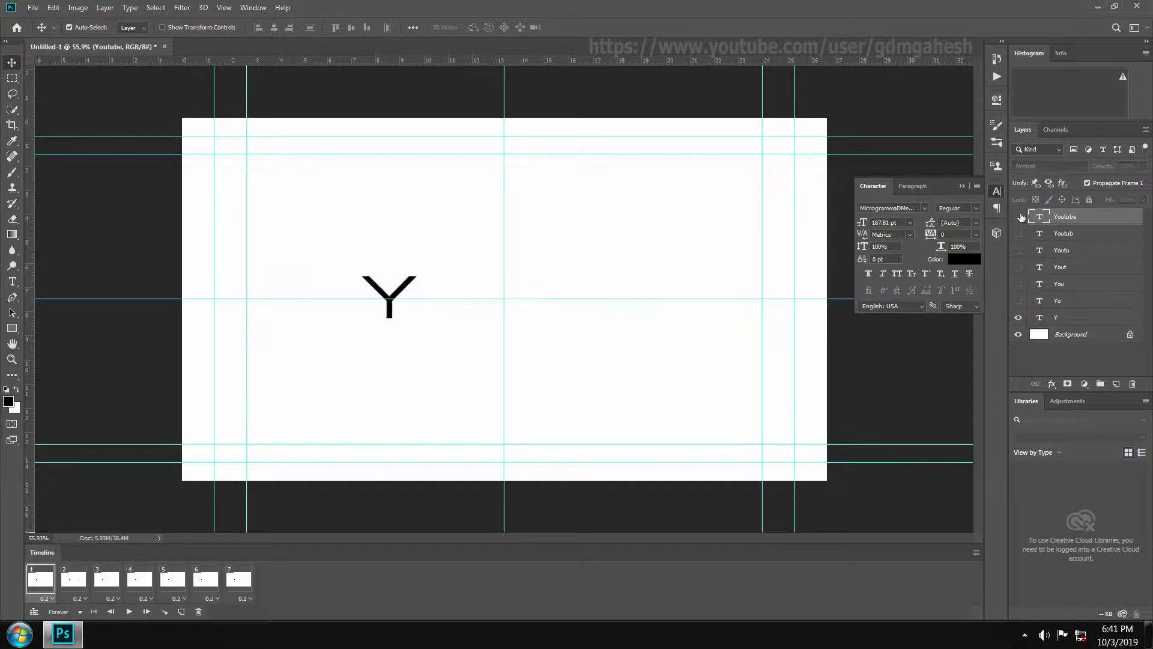
pyautogui.click(73, 582)
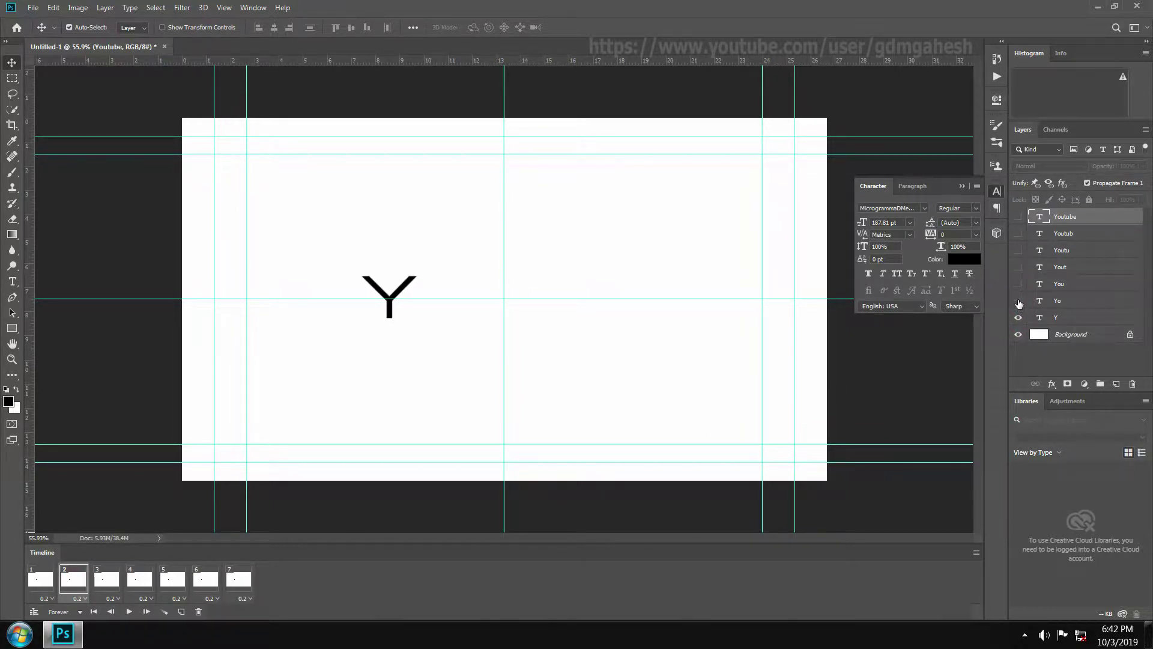
pyautogui.click(1018, 301)
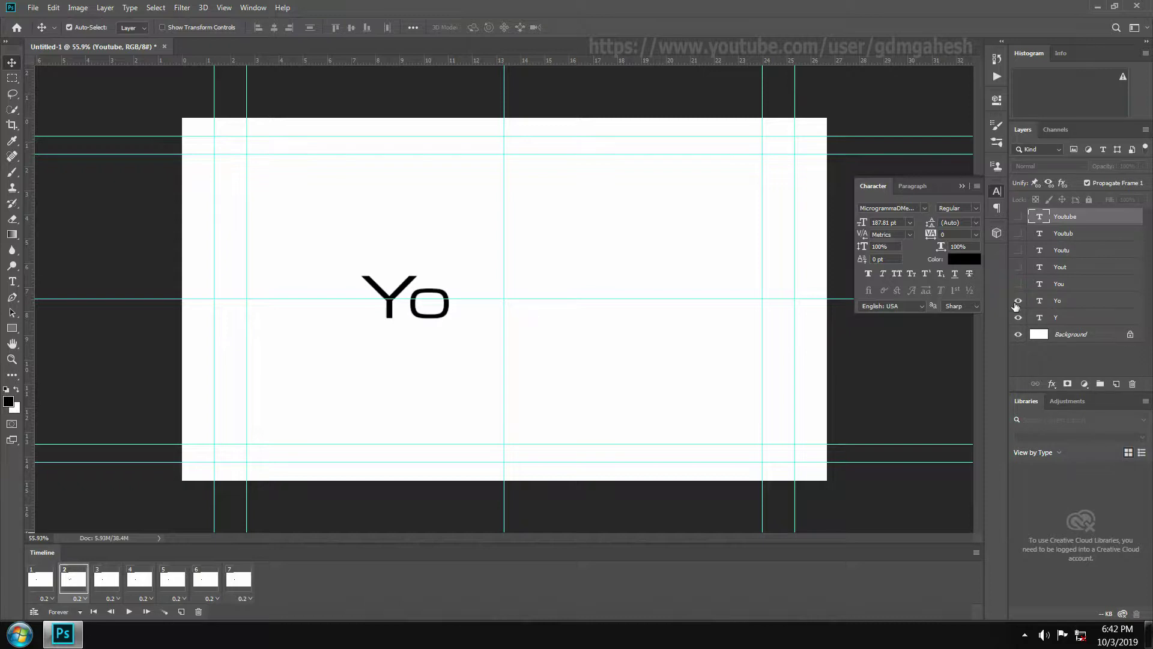
pyautogui.click(109, 578)
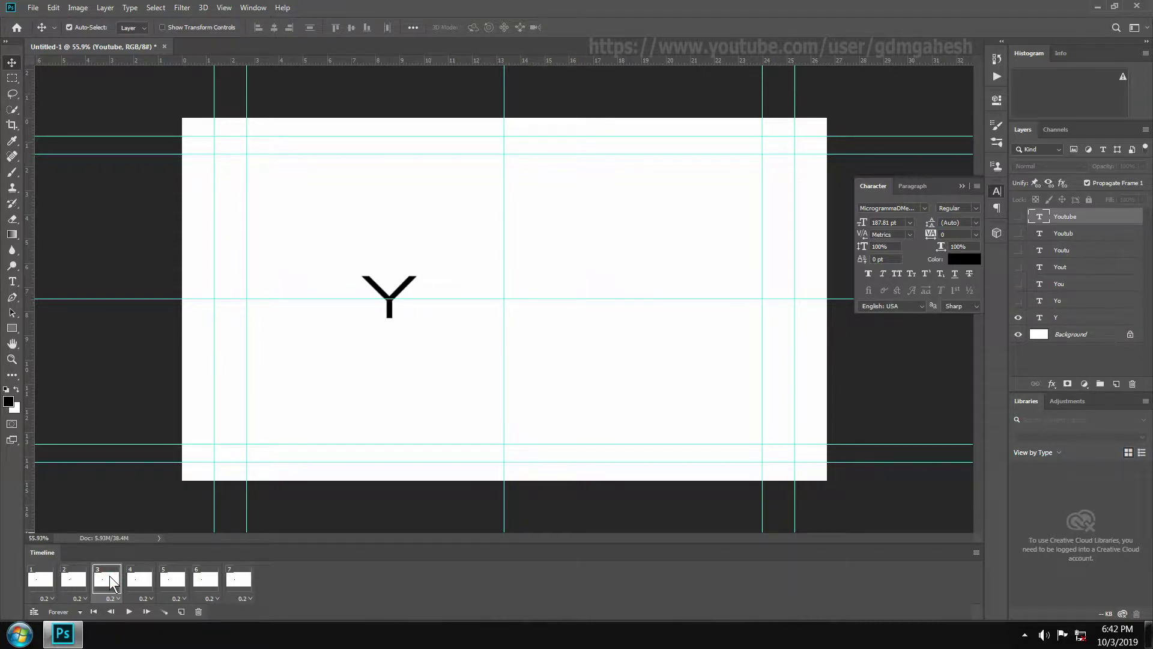
pyautogui.click(1017, 284)
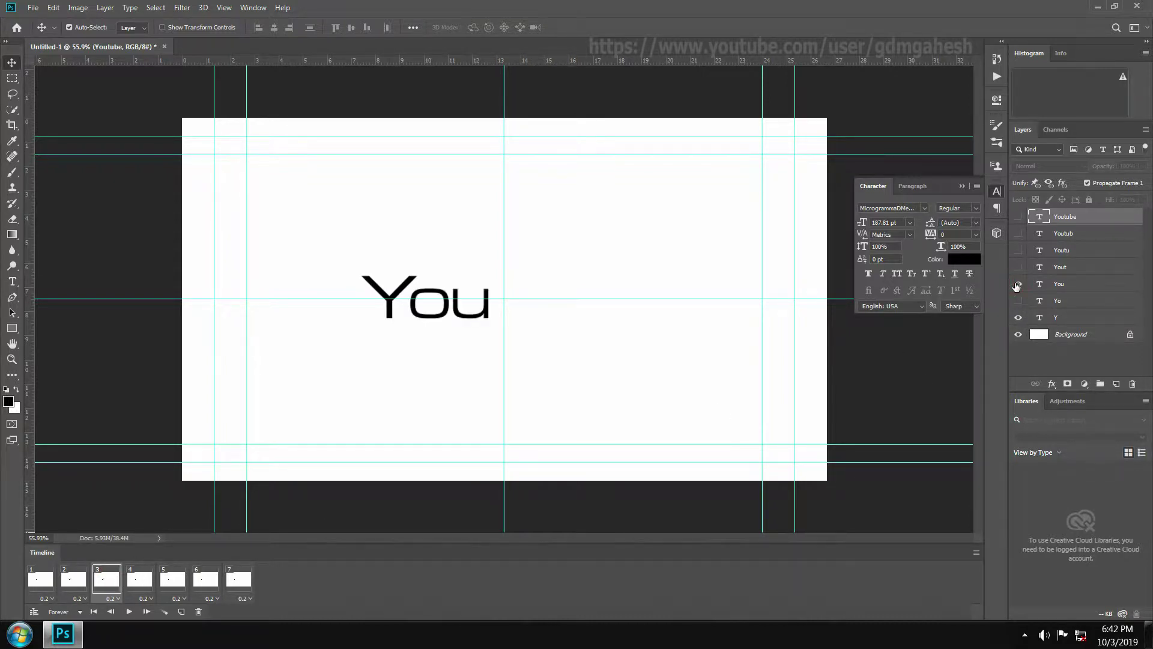
pyautogui.click(131, 578)
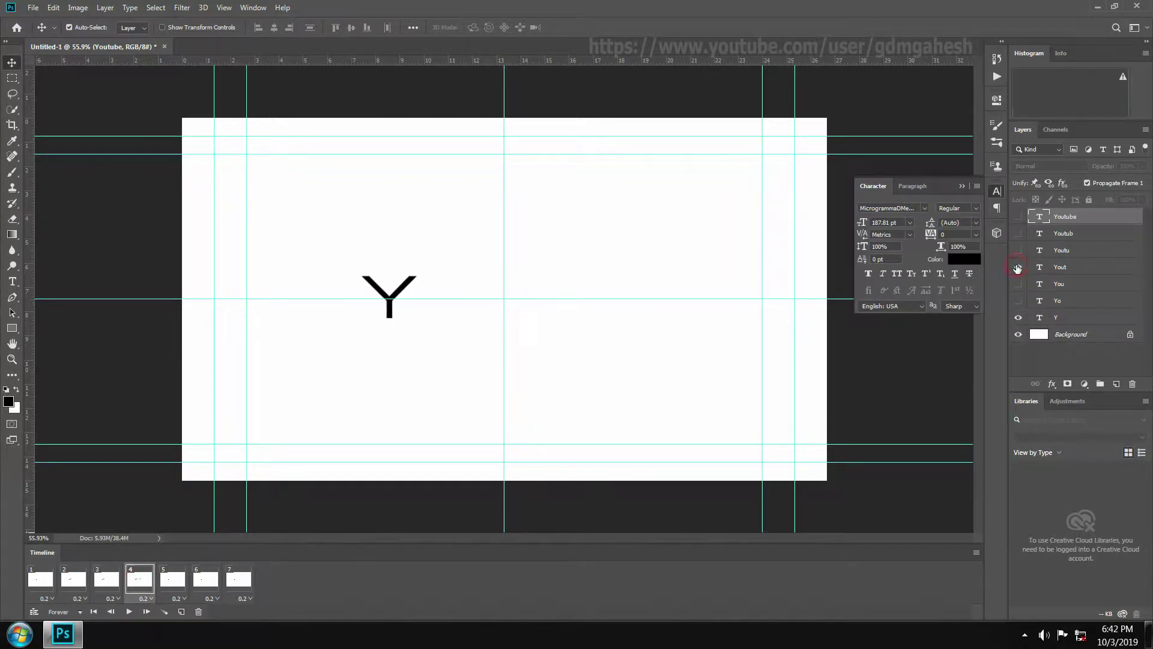
pyautogui.click(1017, 268)
# Set frames 5–7 to show Youtu, Youtub and Youtube, then play the animation
pyautogui.click(180, 586)
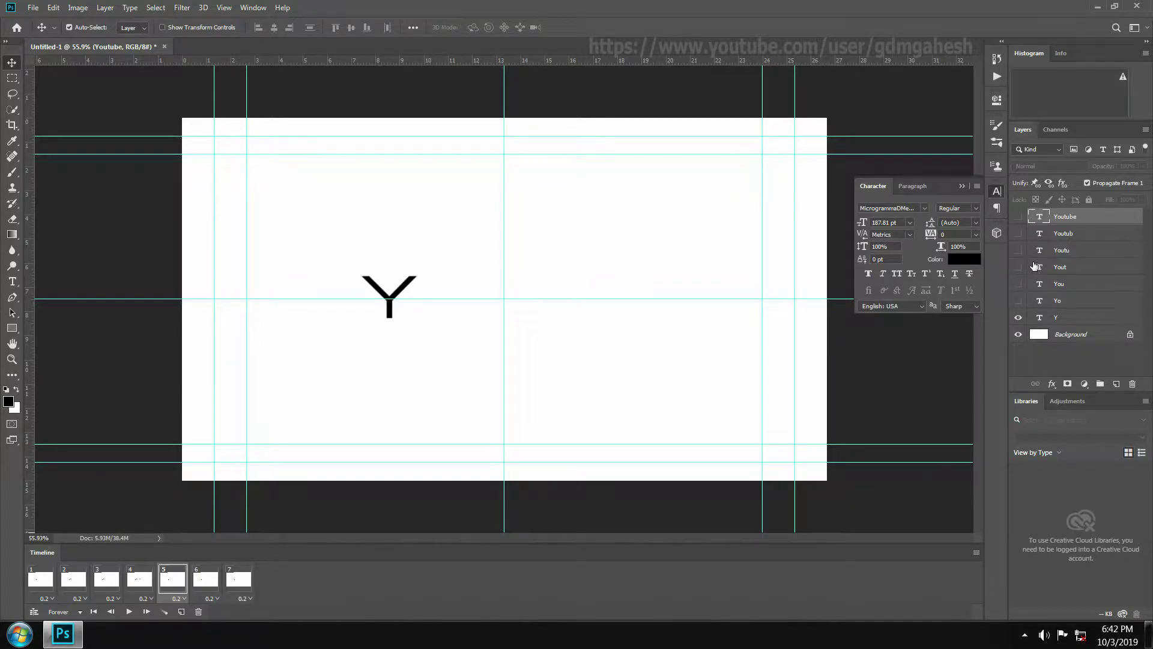
pyautogui.click(1019, 250)
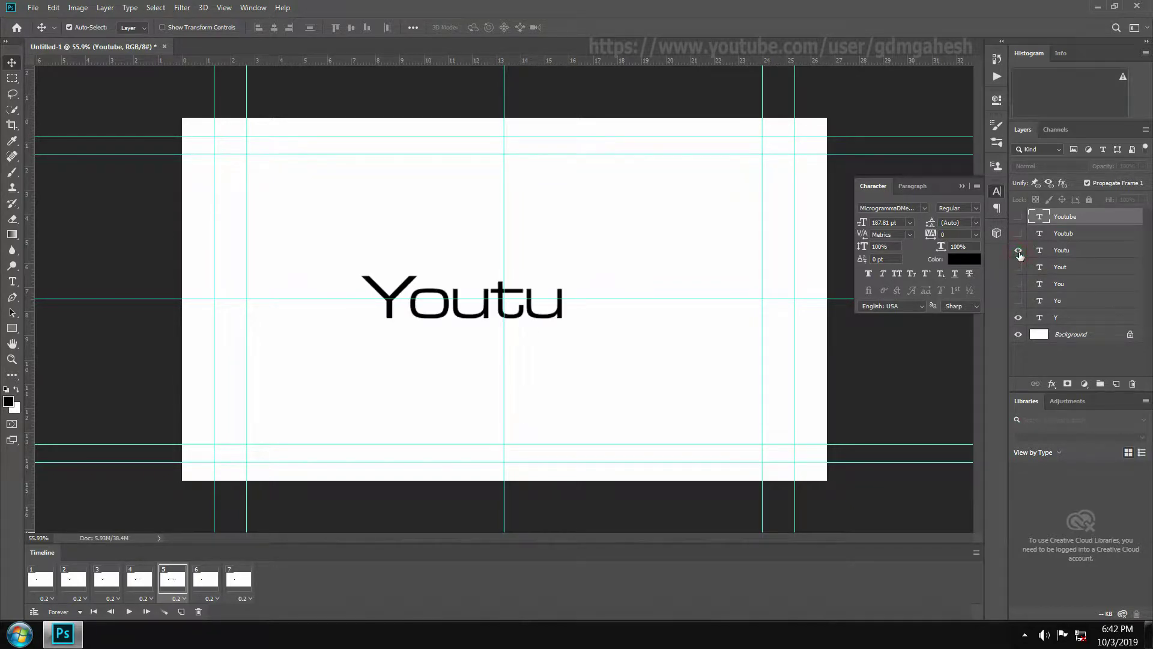
pyautogui.click(206, 580)
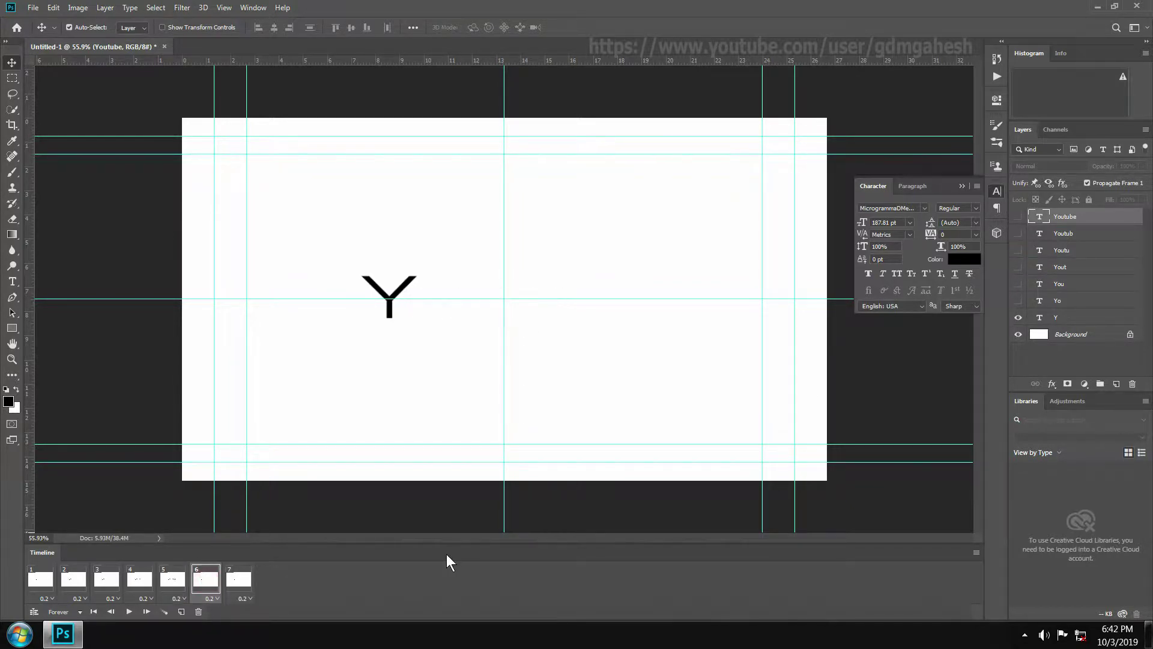
pyautogui.click(1019, 234)
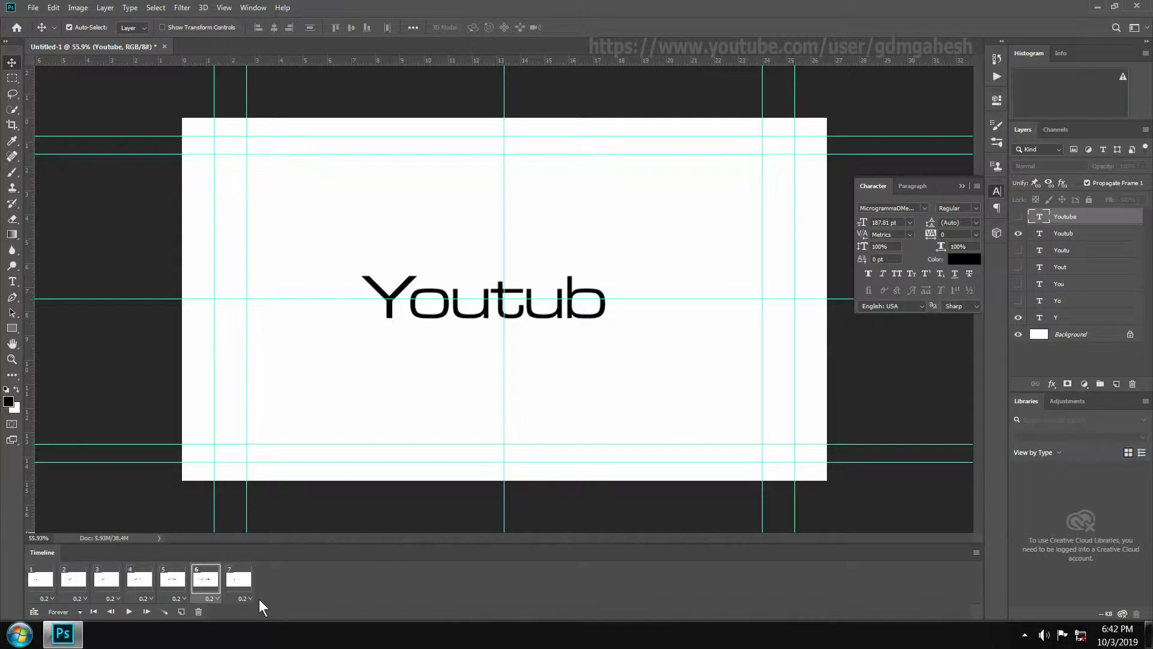
pyautogui.click(239, 580)
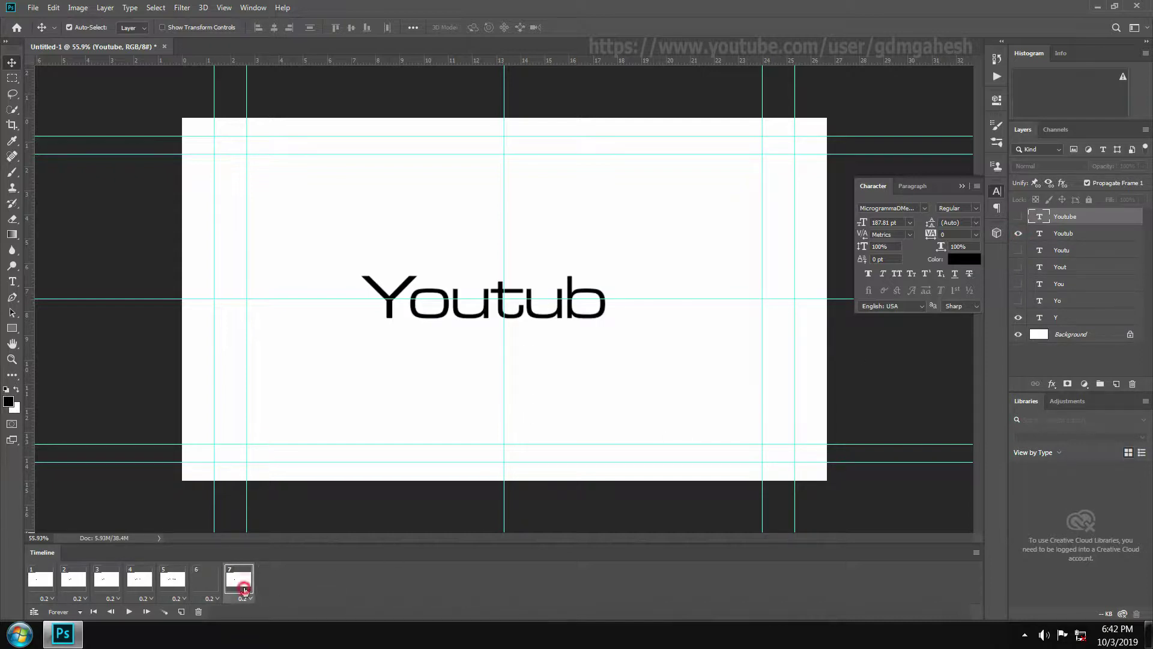
pyautogui.click(1019, 217)
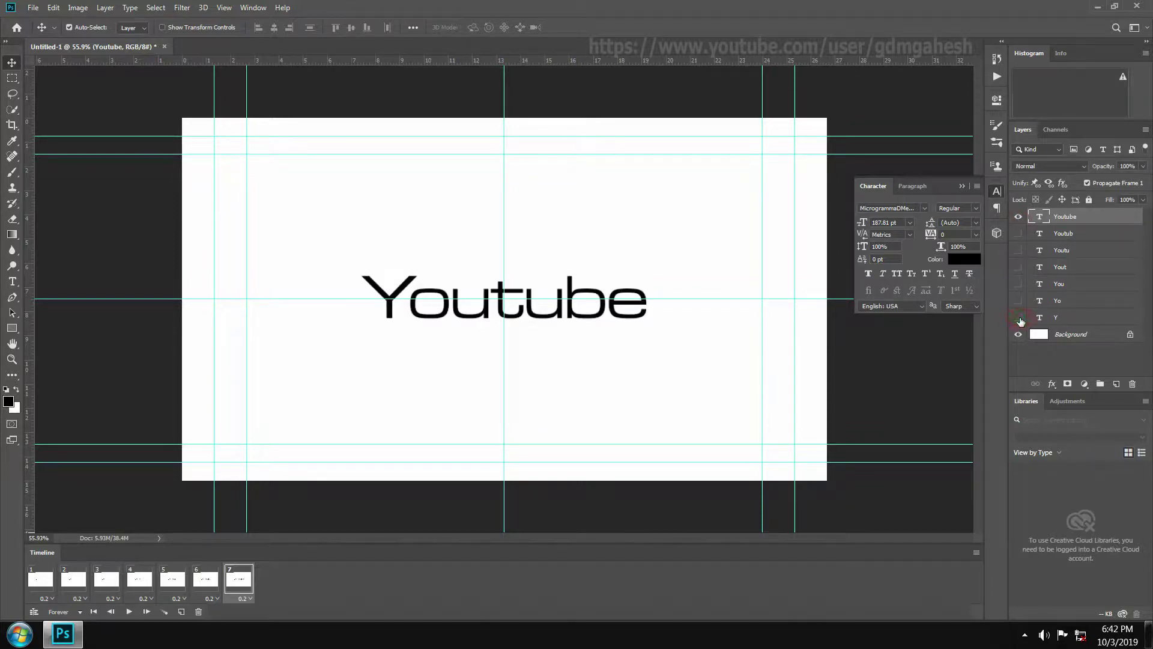
pyautogui.click(1019, 318)
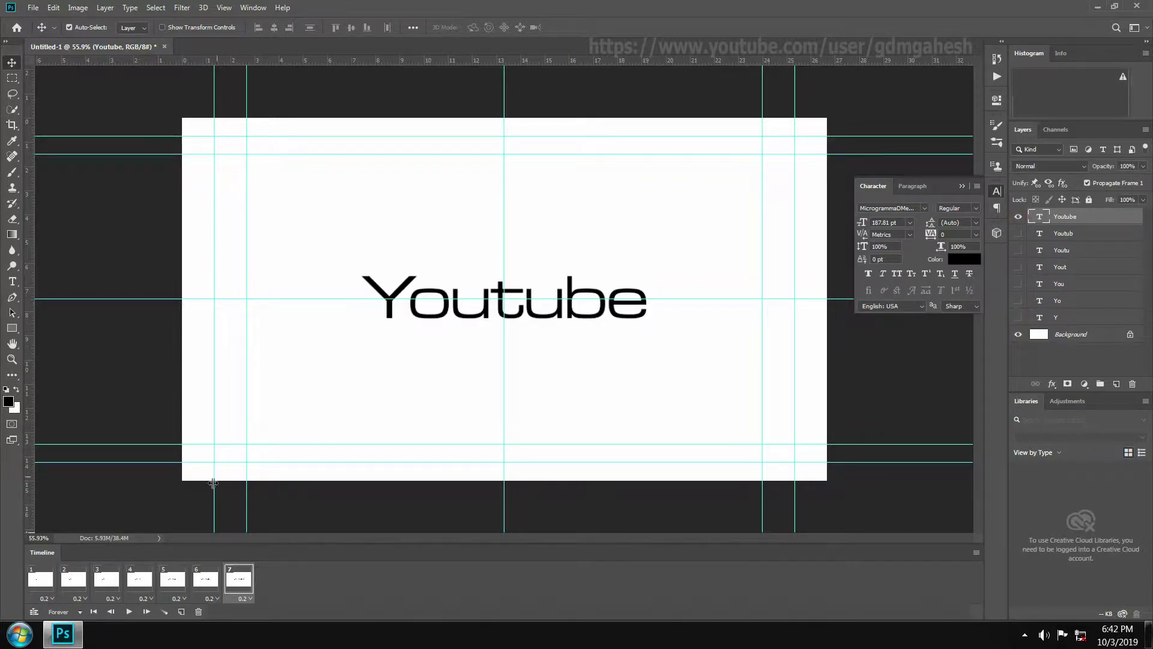
pyautogui.click(131, 612)
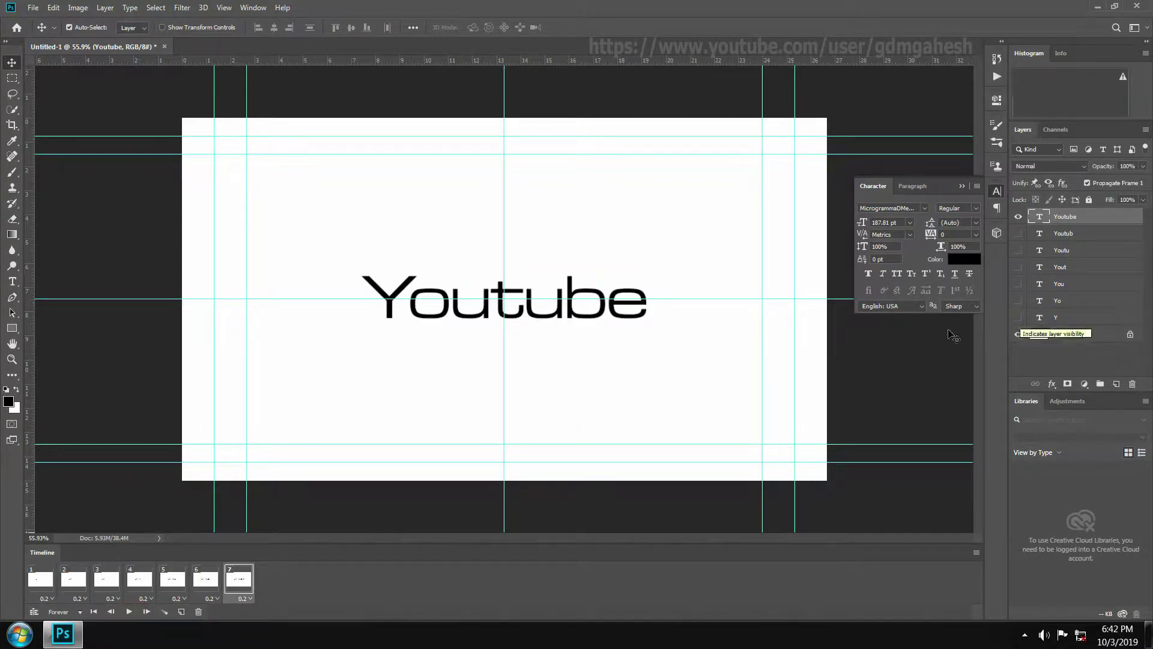
pyautogui.click(131, 612)
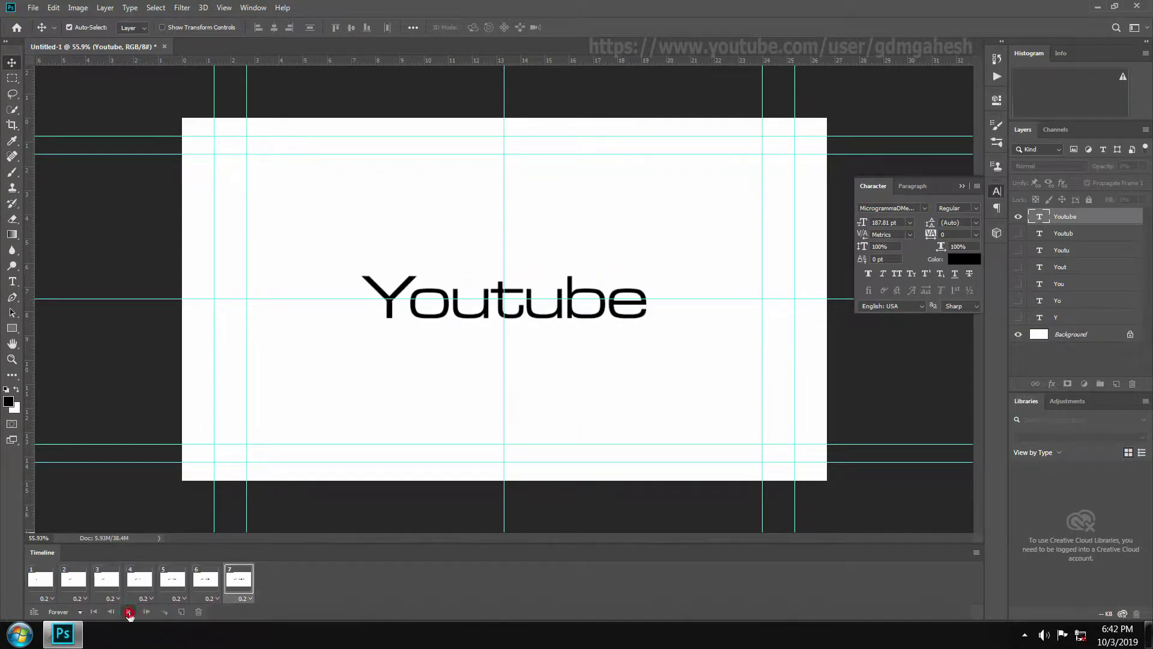
pyautogui.click(130, 612)
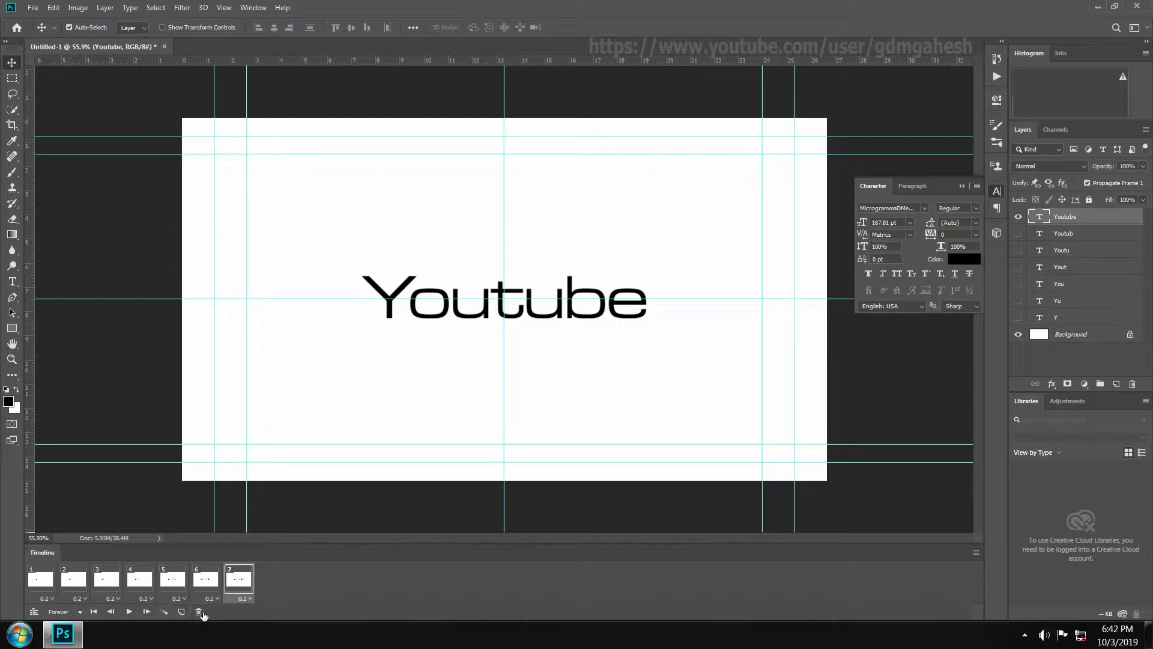
pyautogui.click(181, 612)
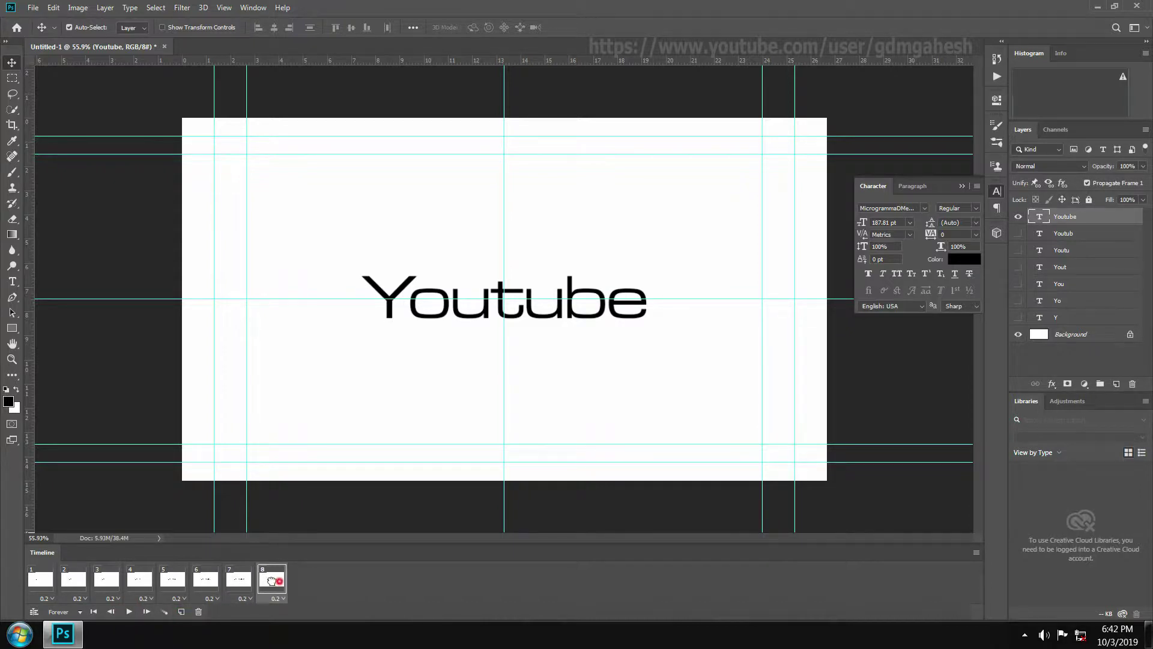
pyautogui.moveTo(271, 581); pyautogui.dragTo(42, 581)
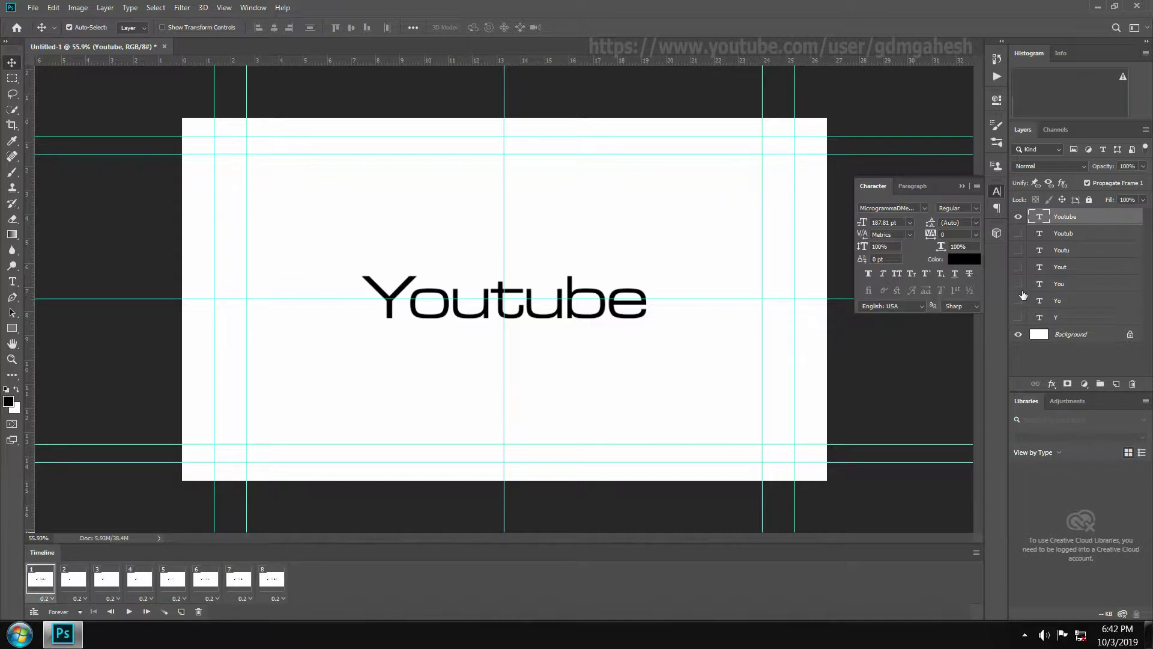
pyautogui.click(1020, 217)
pyautogui.click(129, 612)
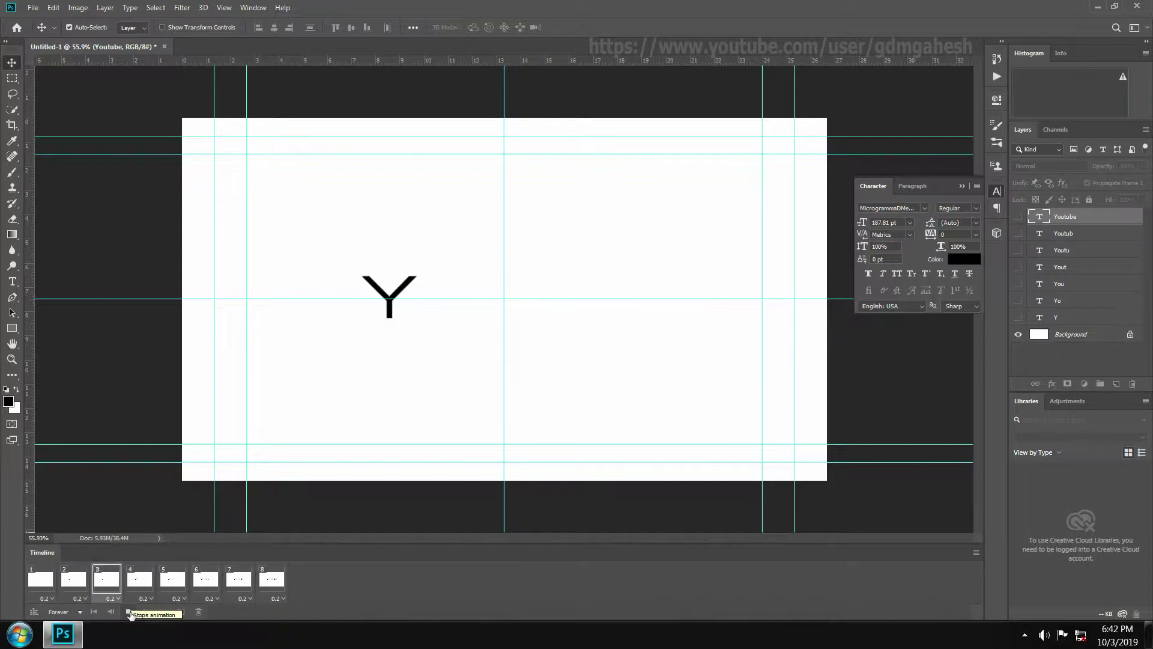
pyautogui.click(129, 612)
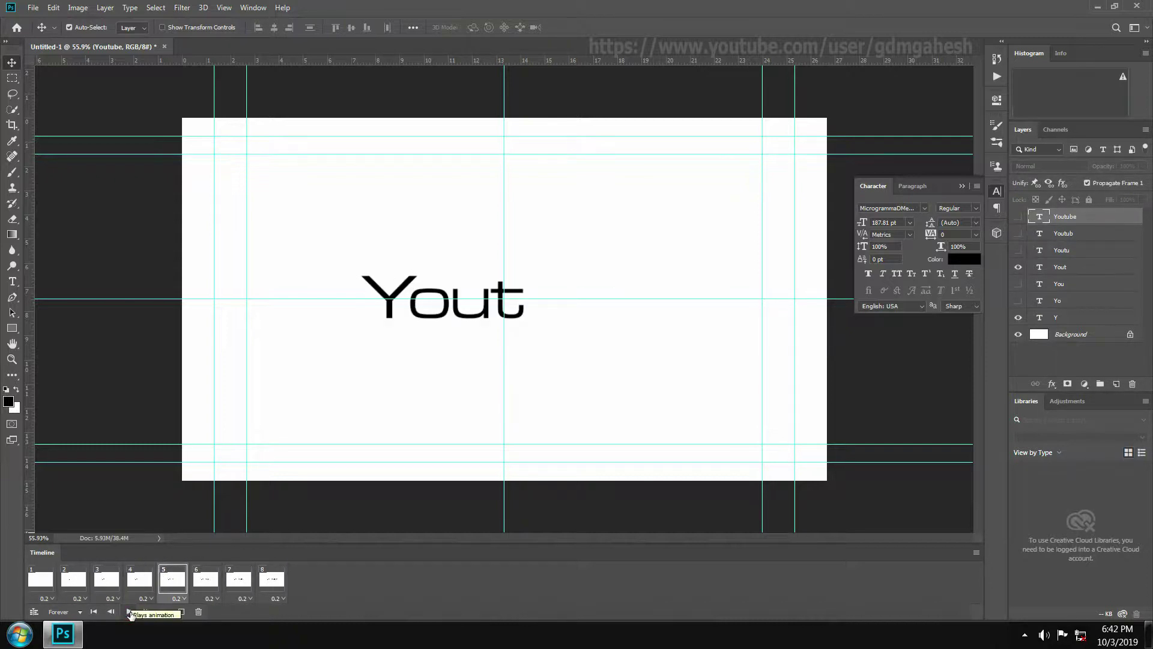
pyautogui.click(129, 612)
pyautogui.click(129, 612)
# Convert the frame animation to a video timeline and inspect the letter tracks
pyautogui.click(33, 612)
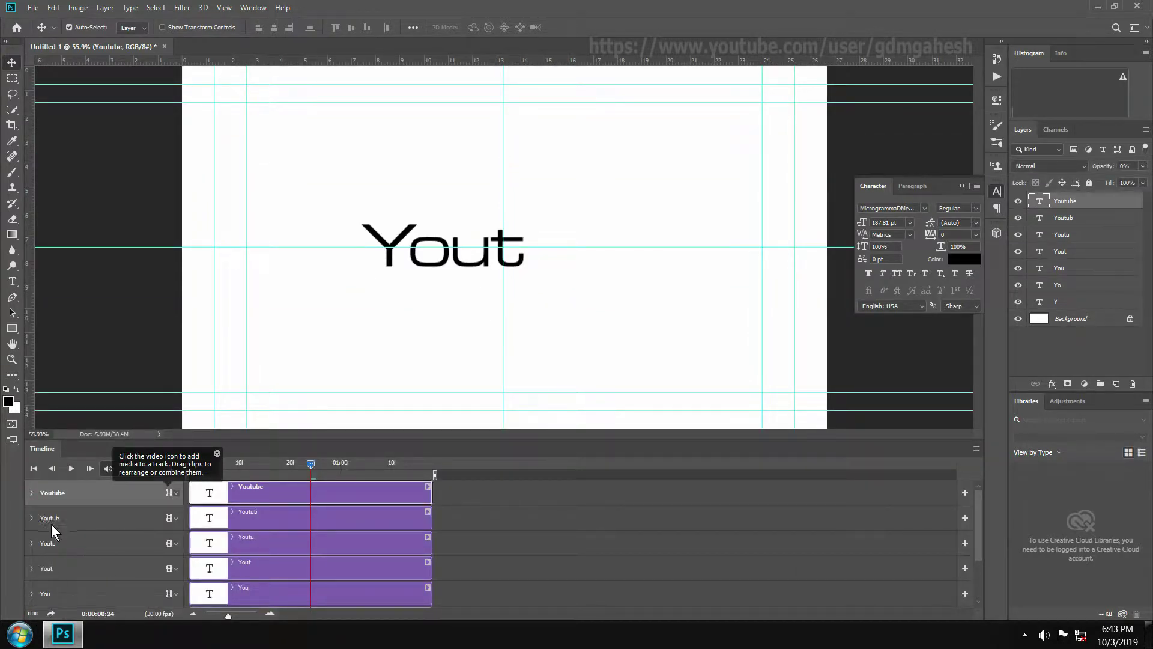
pyautogui.click(31, 543)
pyautogui.scroll(-1, 331, 521)
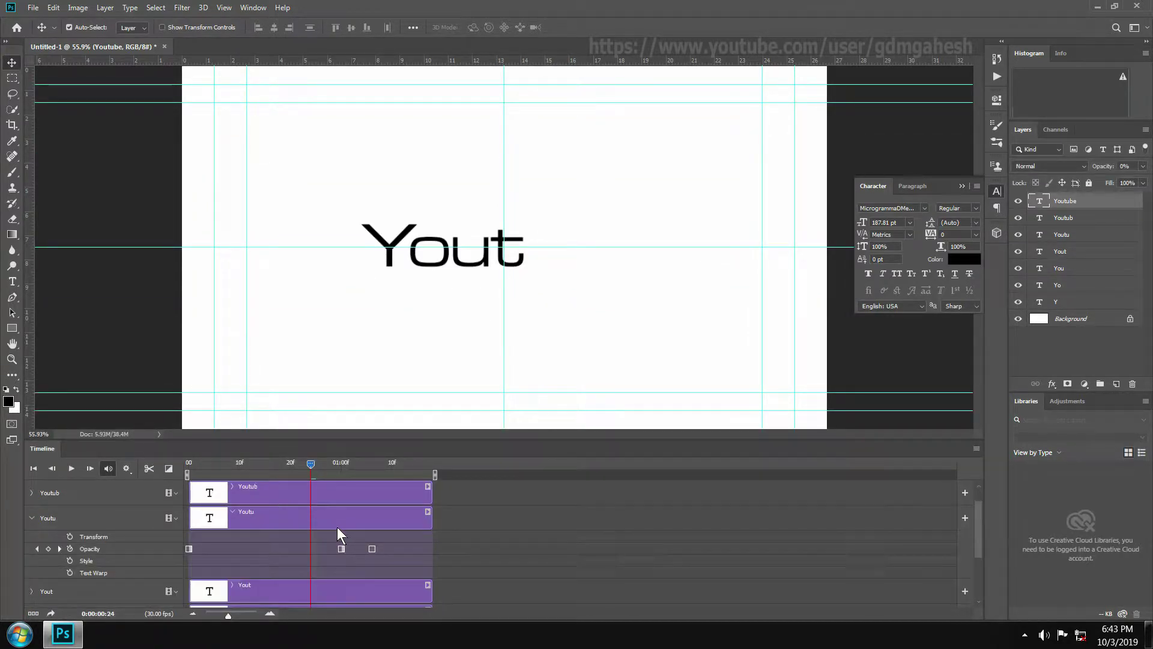
pyautogui.click(32, 517)
pyautogui.click(35, 567)
pyautogui.click(32, 567)
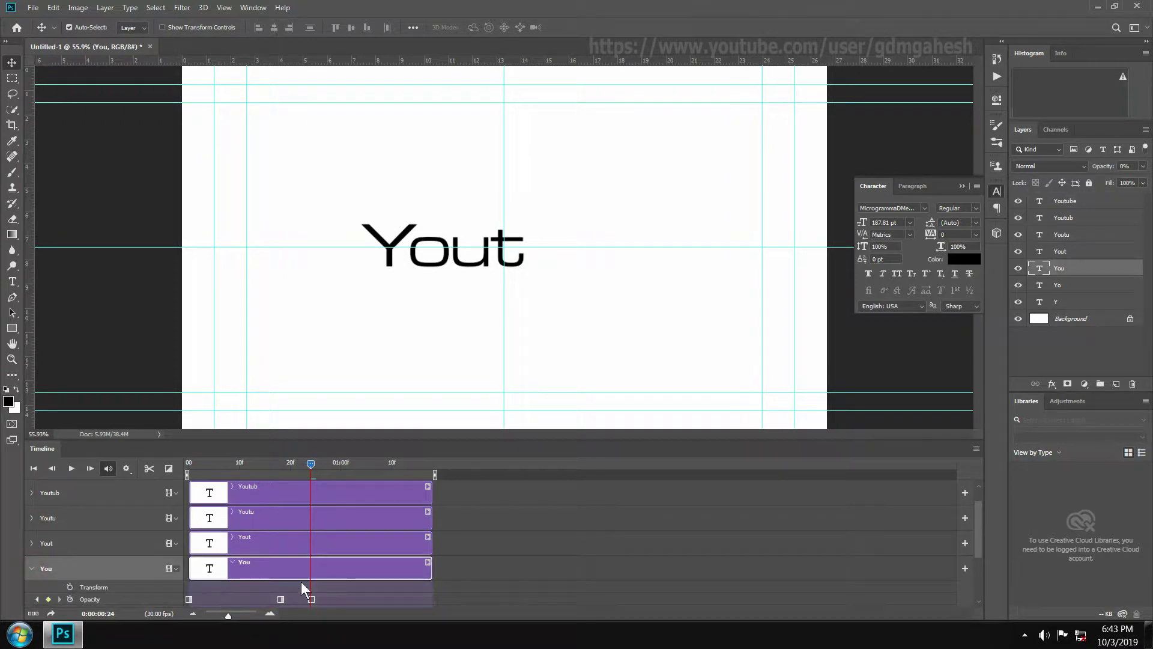
pyautogui.click(31, 565)
pyautogui.scroll(1, 350, 517)
# Extend the Youtube clip to end at 05:00 and preview the timeline from the start
pyautogui.moveTo(369, 469); pyautogui.dragTo(870, 494)
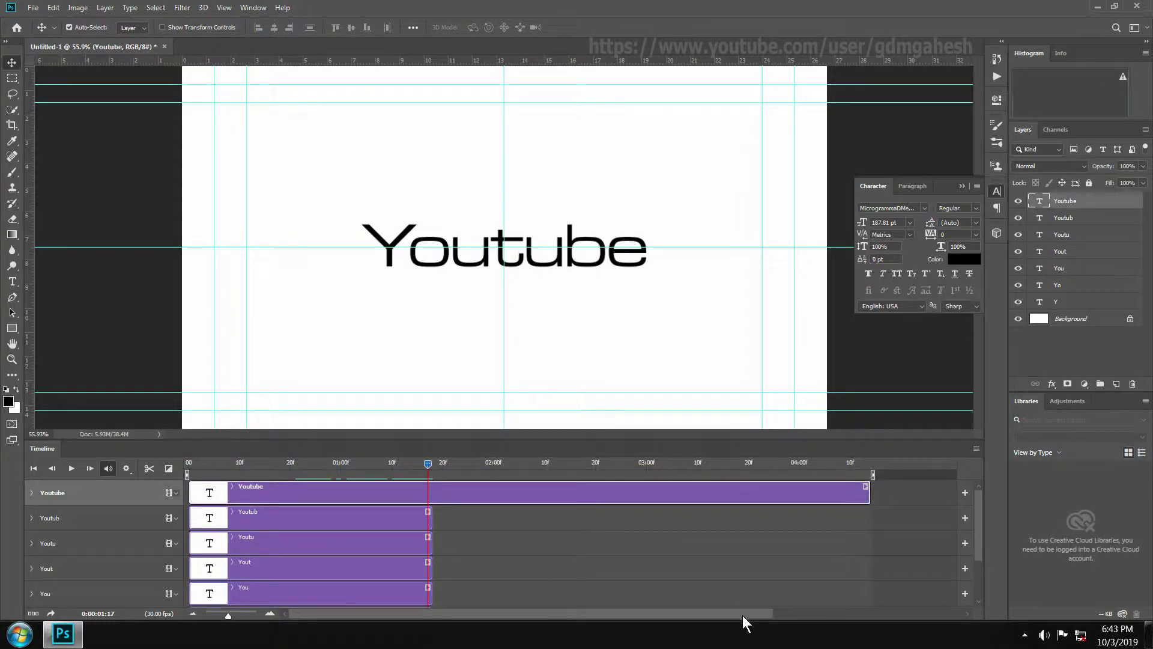
pyautogui.moveTo(743, 614); pyautogui.dragTo(868, 614)
pyautogui.moveTo(671, 496)
pyautogui.mouseDown()
pyautogui.moveTo(784, 502)
pyautogui.moveTo(754, 496)
pyautogui.mouseUp()
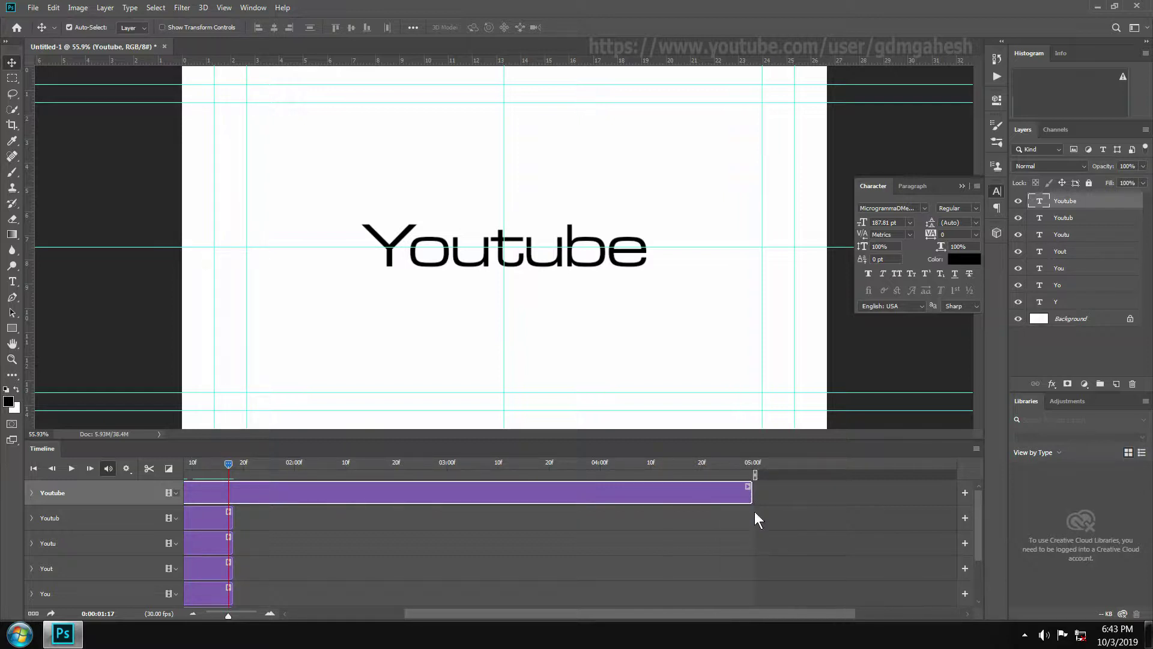
pyautogui.press('space')
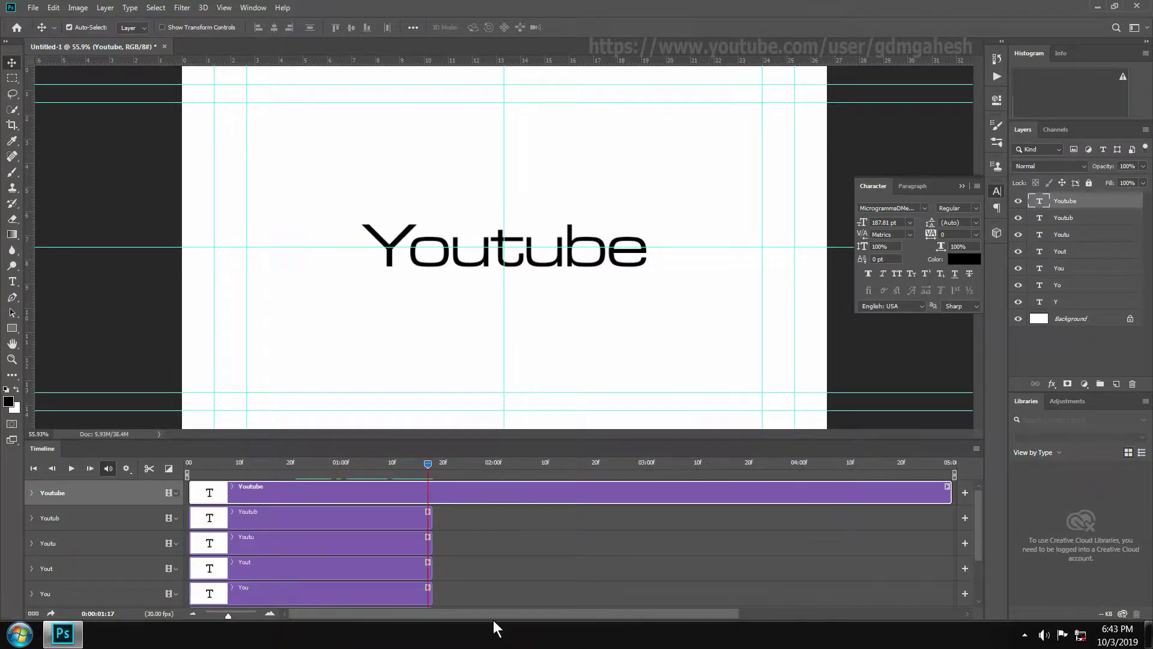
pyautogui.click(194, 468)
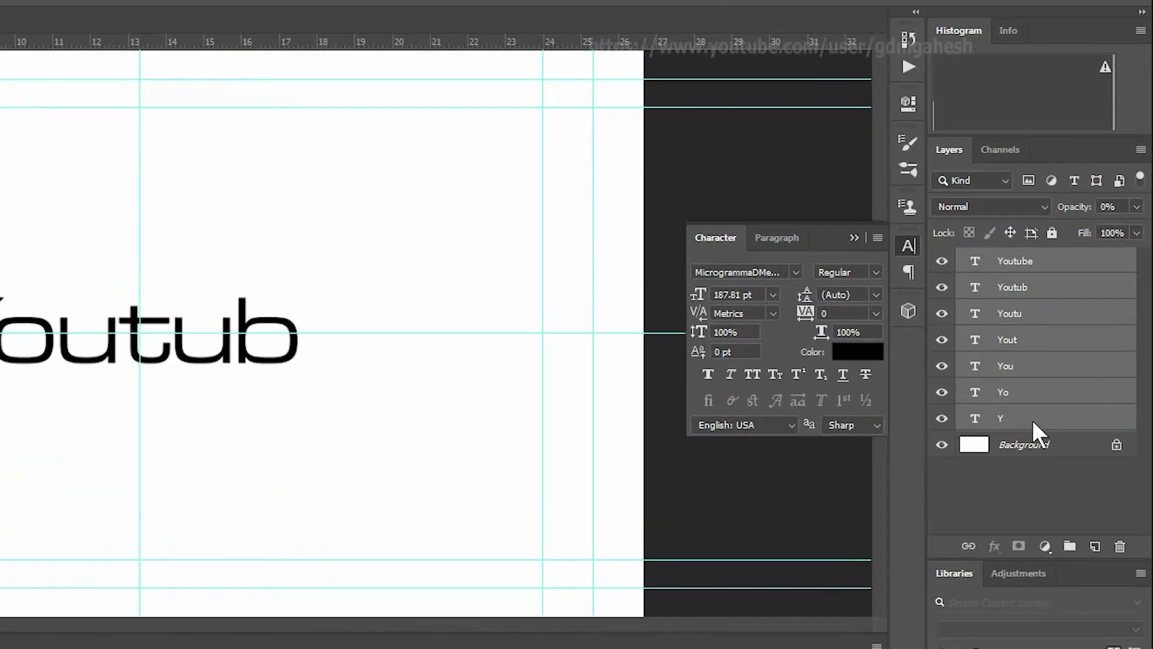
# Convert the seven selected text layers into one smart object and scrub to check the typing
pyautogui.rightClick(1032, 420)
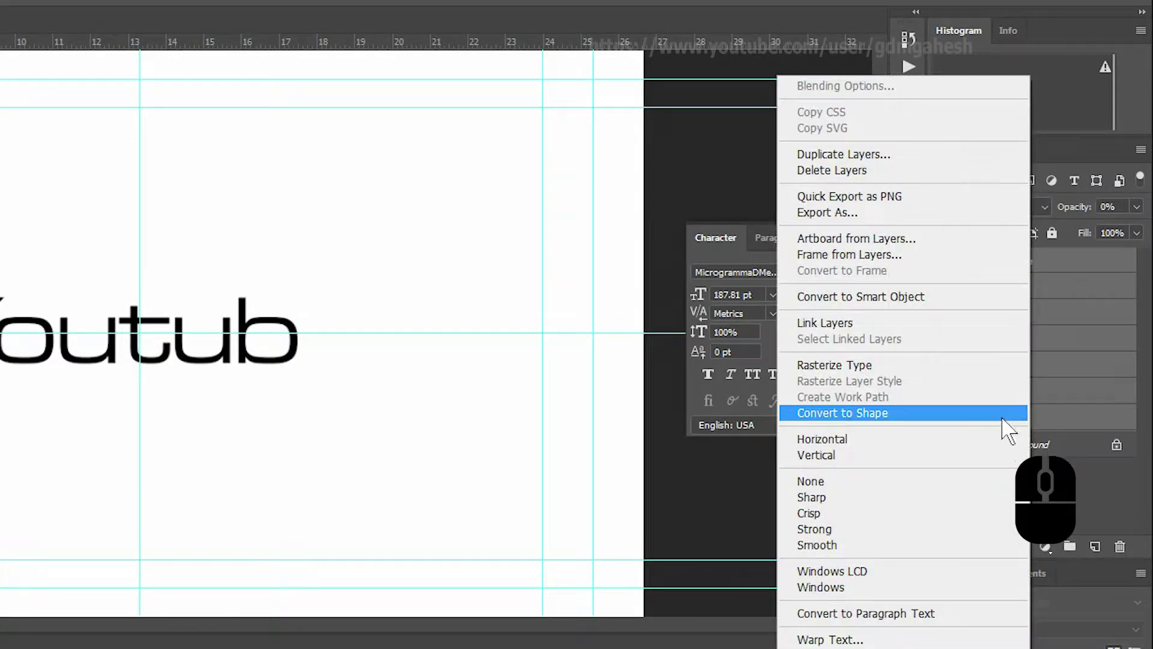
pyautogui.click(911, 297)
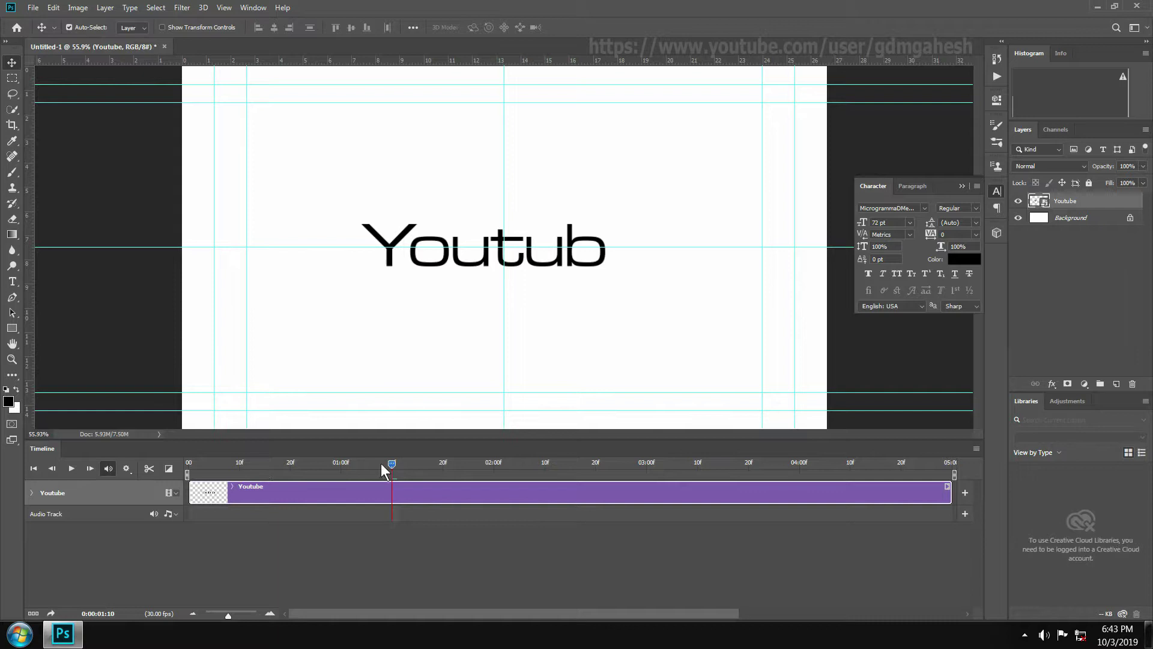
pyautogui.moveTo(384, 470); pyautogui.dragTo(556, 487)
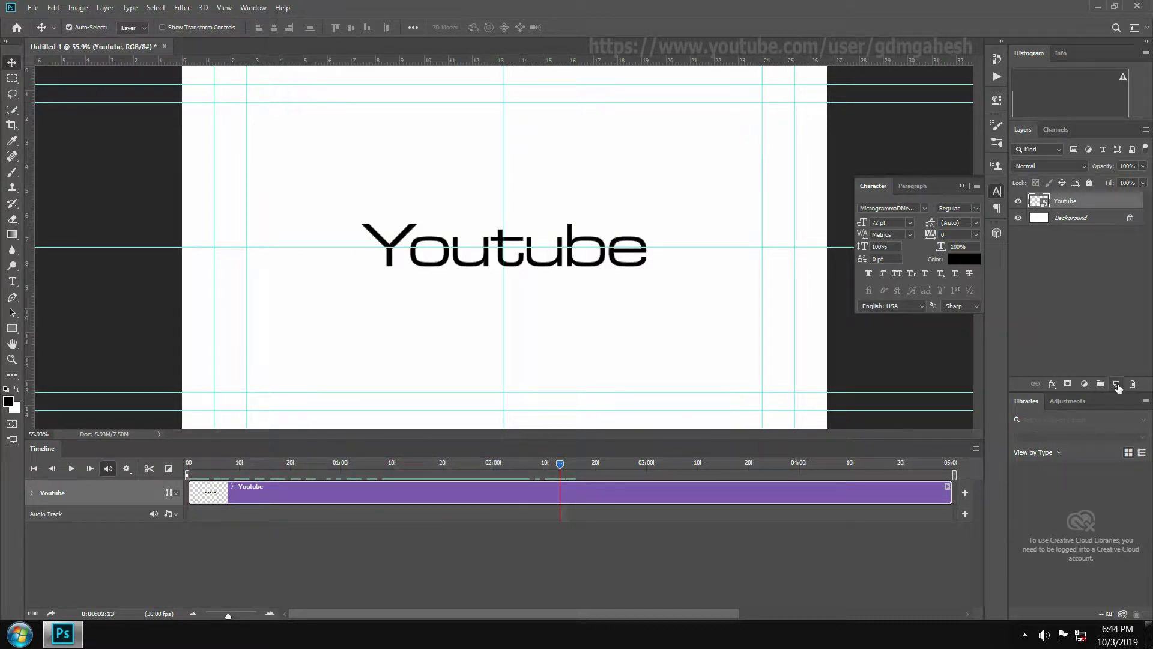
# Add a new layer named 'Border Line' with its clip moved to the timeline start
pyautogui.click(1117, 385)
pyautogui.click(1064, 201)
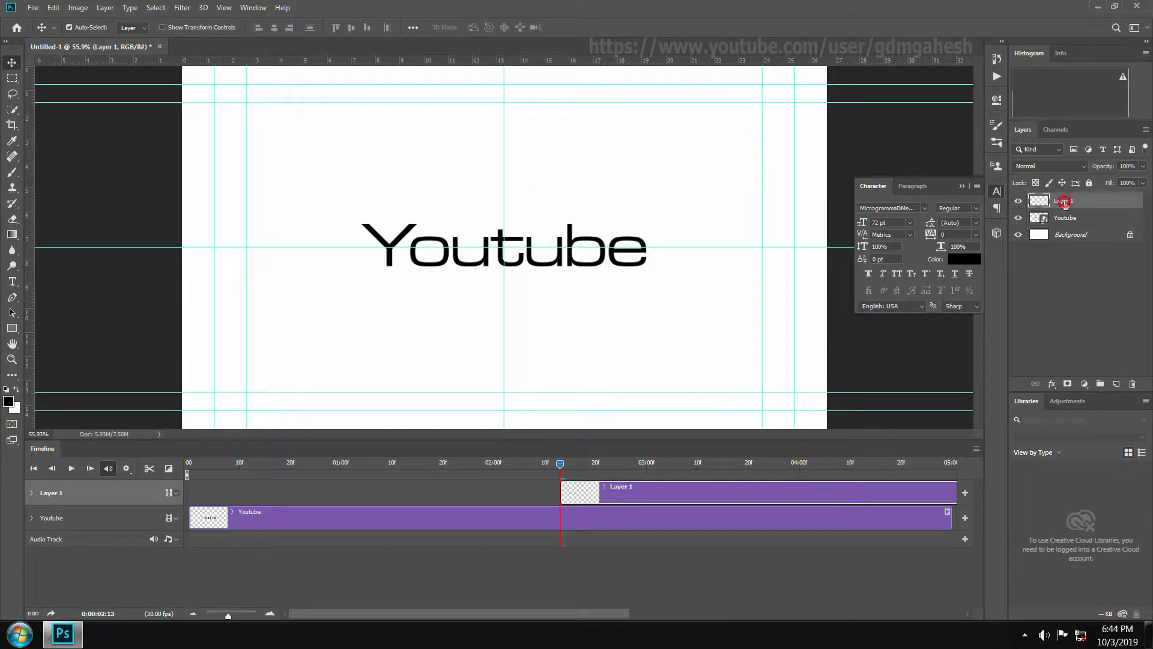
pyautogui.doubleClick(1065, 202)
pyautogui.write('Border Line')
pyautogui.press('Return')
pyautogui.moveTo(615, 494); pyautogui.dragTo(242, 494)
pyautogui.click(191, 465)
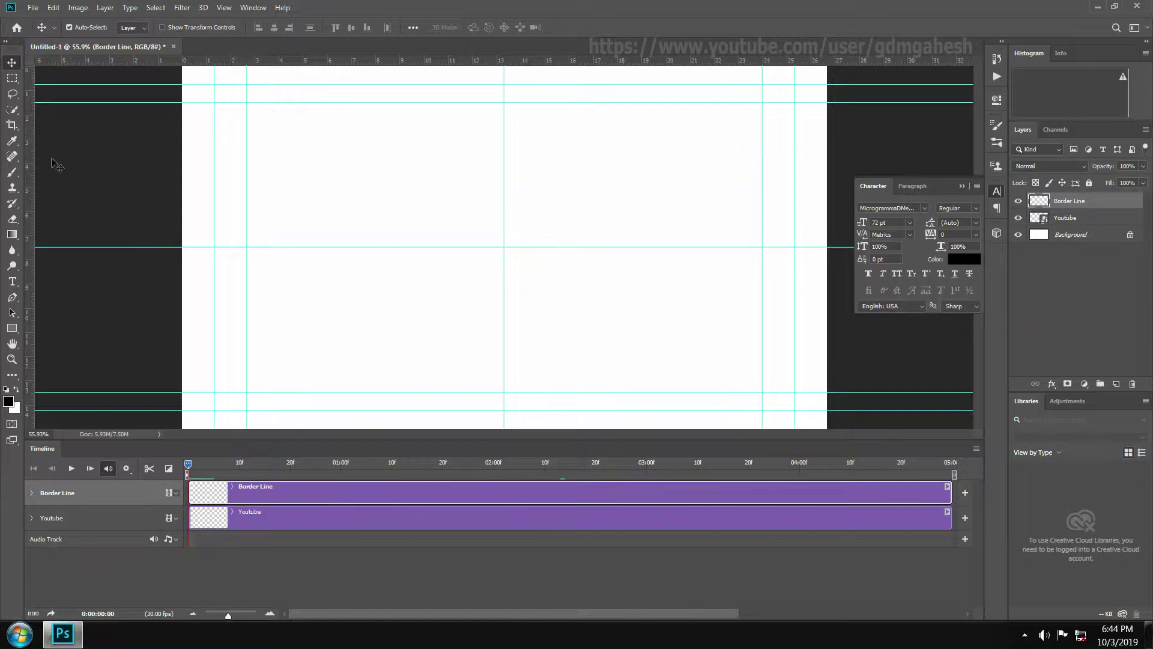
# Draw a rectangular marquee around the Youtube text
pyautogui.moveTo(13, 78); pyautogui.dragTo(61, 80)
pyautogui.moveTo(476, 466)
pyautogui.mouseDown()
pyautogui.moveTo(513, 465)
pyautogui.moveTo(479, 465)
pyautogui.mouseUp()
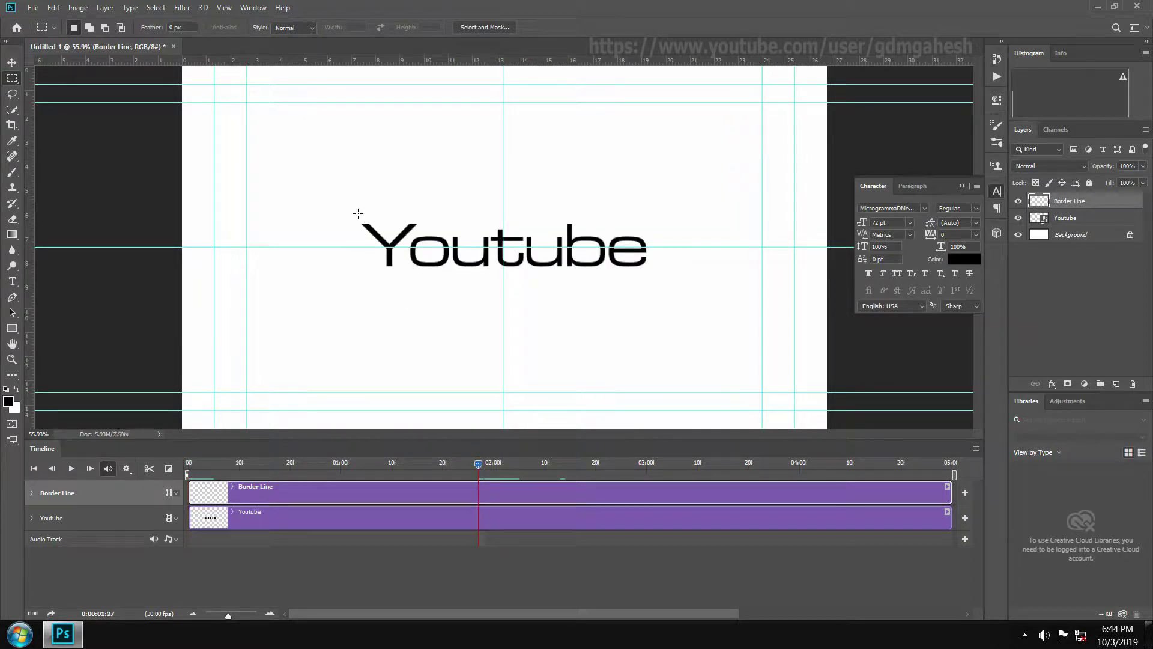
pyautogui.moveTo(354, 215); pyautogui.dragTo(655, 276)
# Stroke the selection with a 16 px black line
pyautogui.rightClick(655, 278)
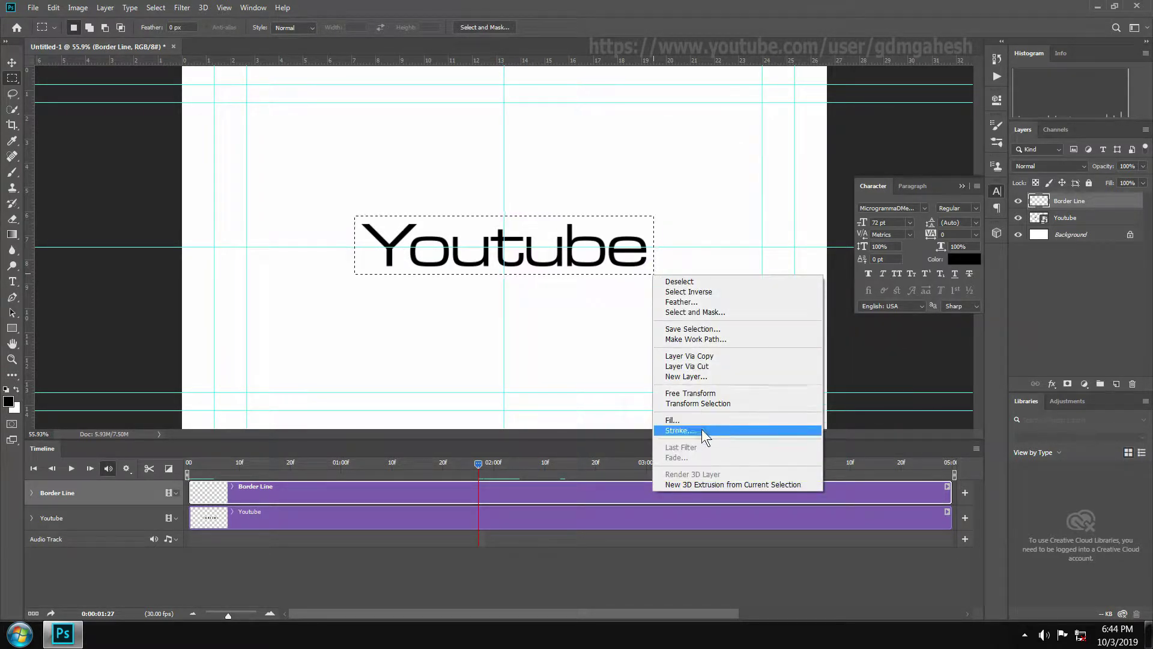
pyautogui.click(701, 429)
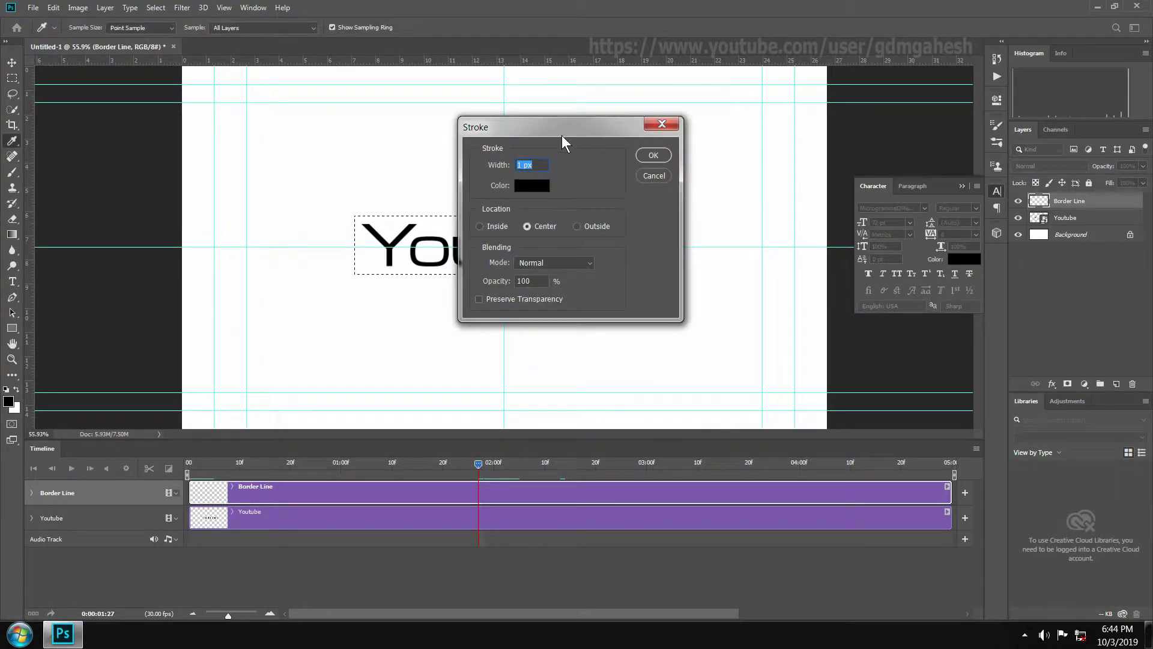
pyautogui.moveTo(561, 135); pyautogui.dragTo(755, 219)
pyautogui.write('0')
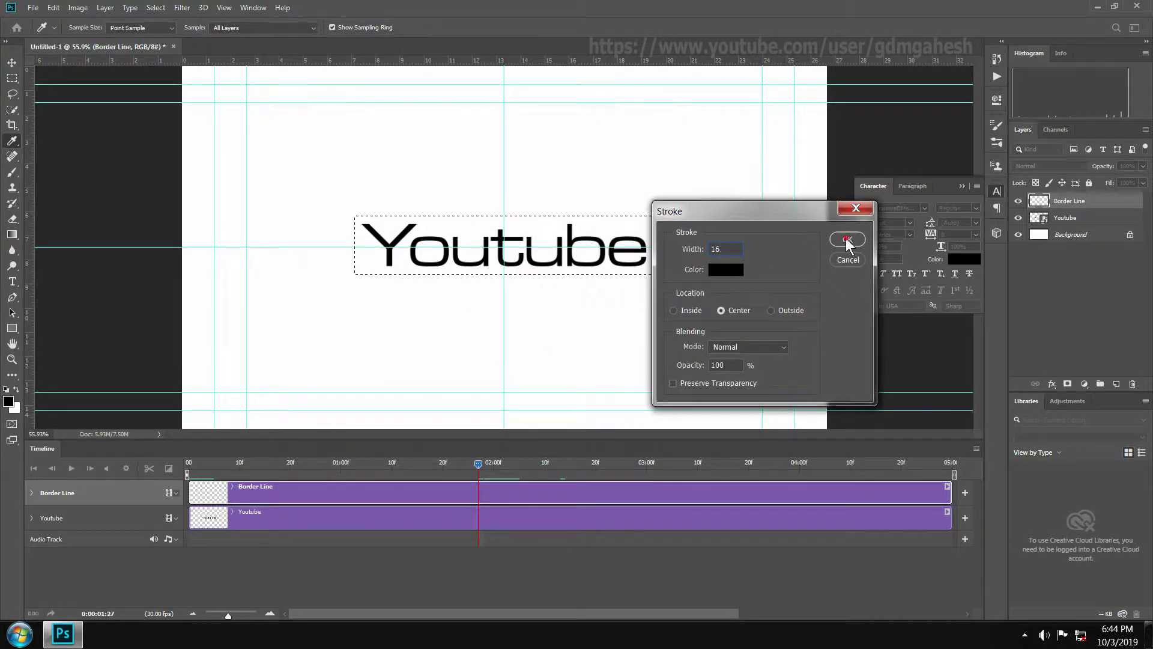
pyautogui.click(847, 239)
# Deselect and nudge the border slightly down and left around the text
pyautogui.click(156, 7)
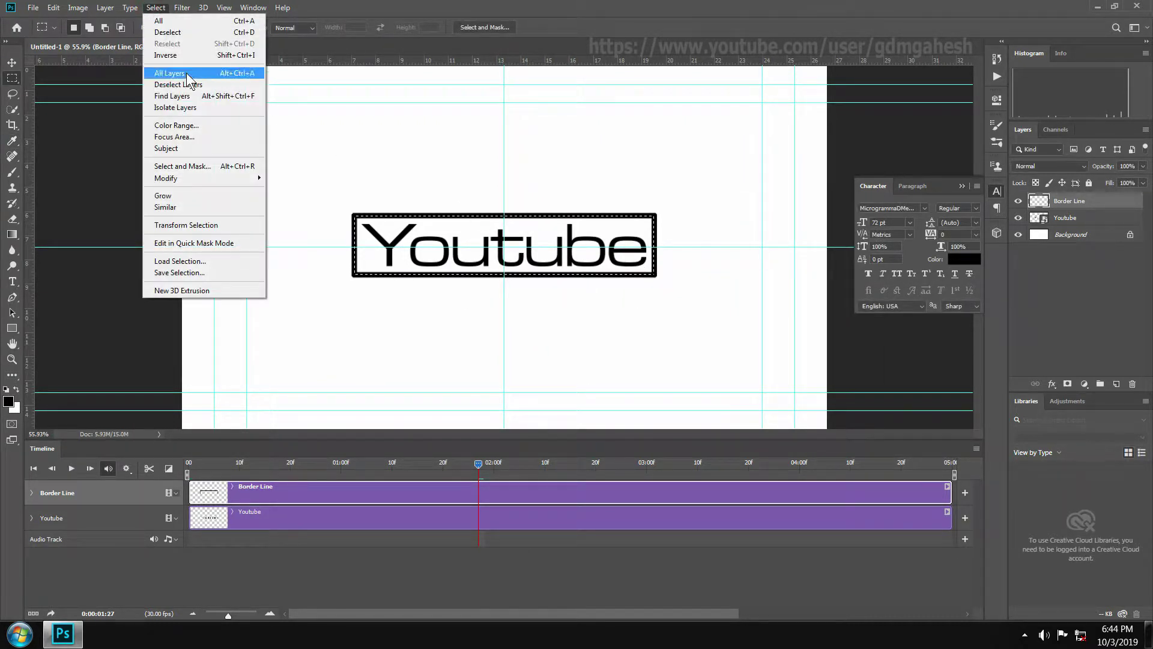
pyautogui.click(189, 33)
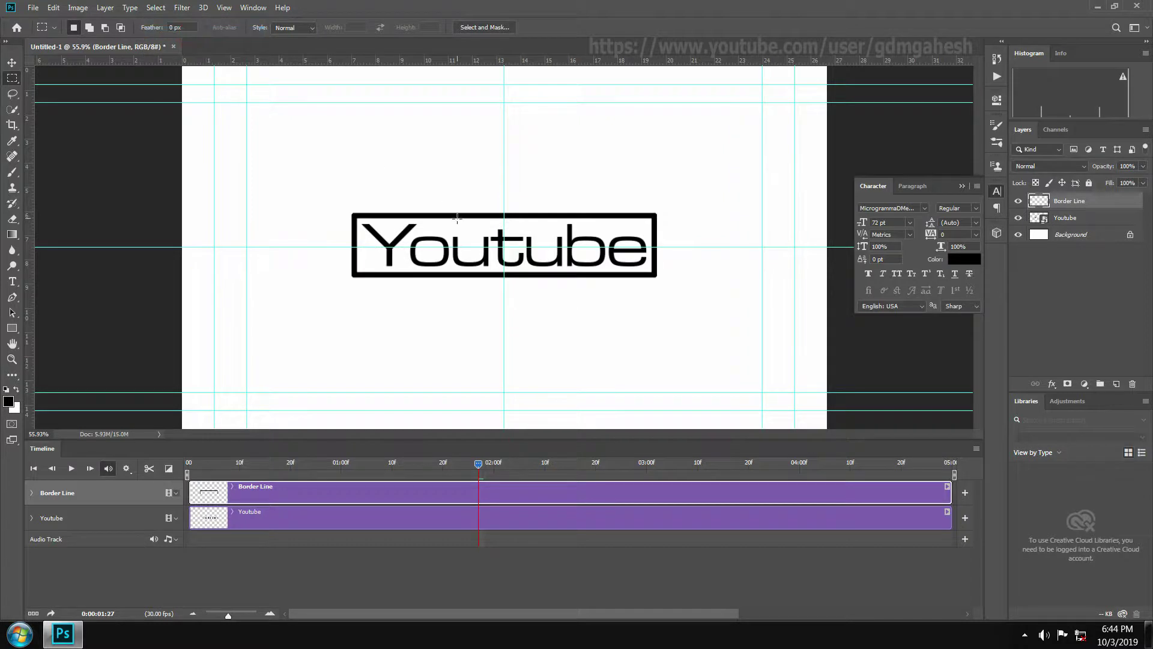
pyautogui.hotkey('ctrl', 't')
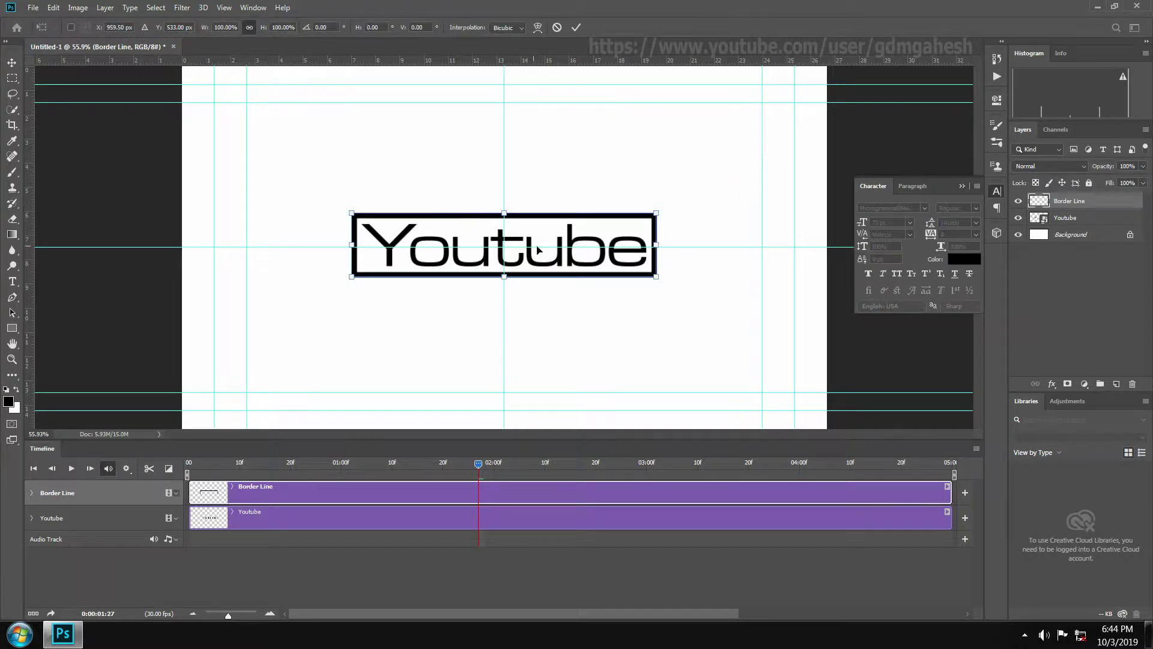
pyautogui.moveTo(565, 232); pyautogui.dragTo(560, 238)
pyautogui.press('Return')
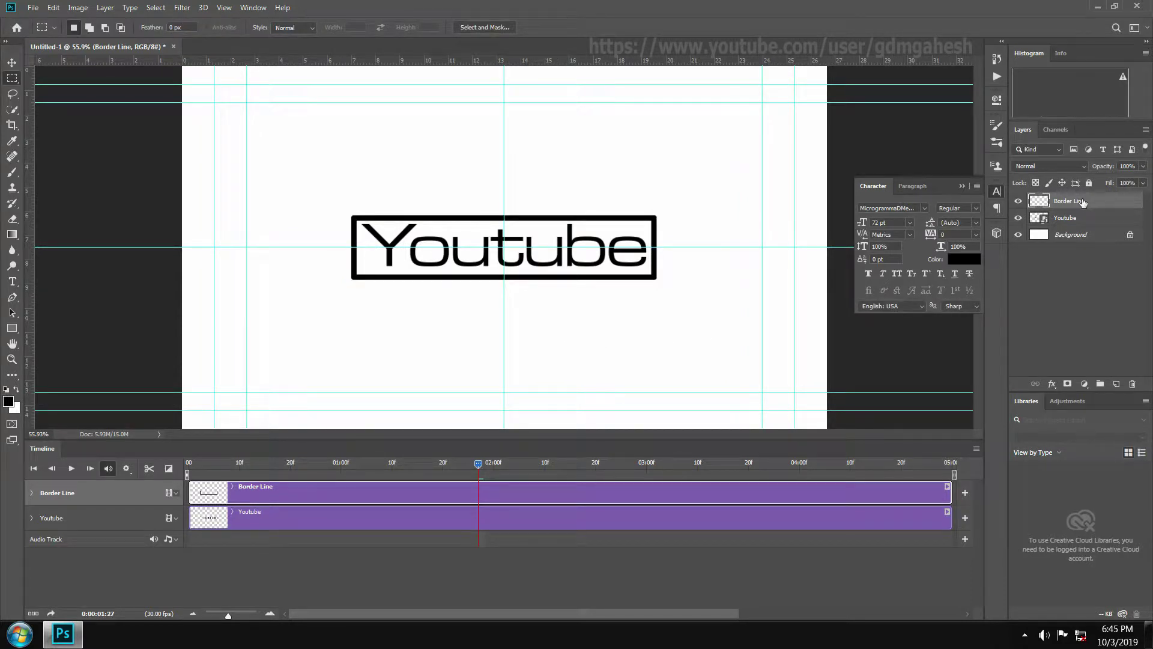
# Convert Border Line and Youtube to smart objects and open Border Line's contents as Border Line.psb
pyautogui.rightClick(1083, 203)
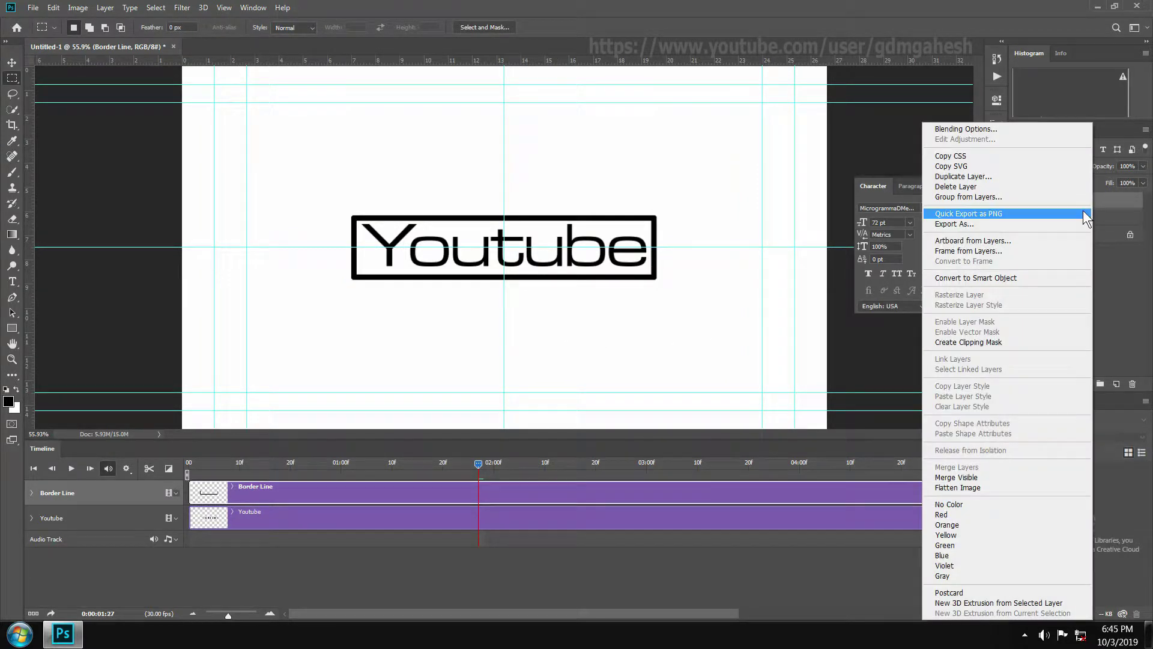
pyautogui.click(1046, 277)
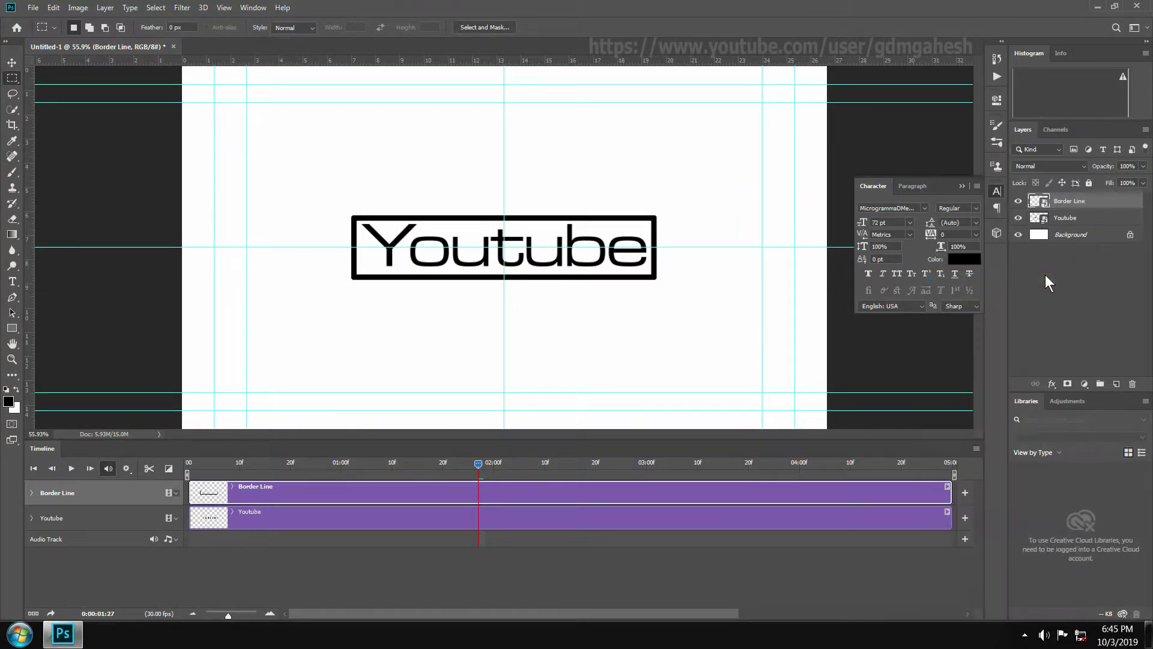
pyautogui.click(1034, 203)
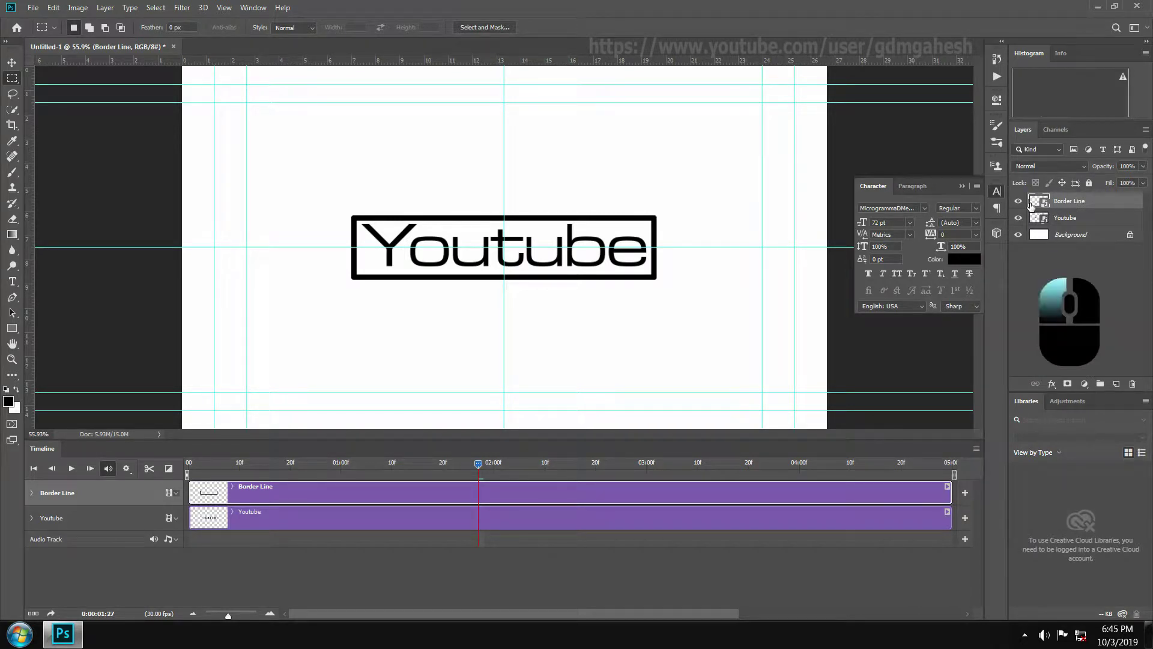
pyautogui.doubleClick(1034, 203)
pyautogui.click(541, 237)
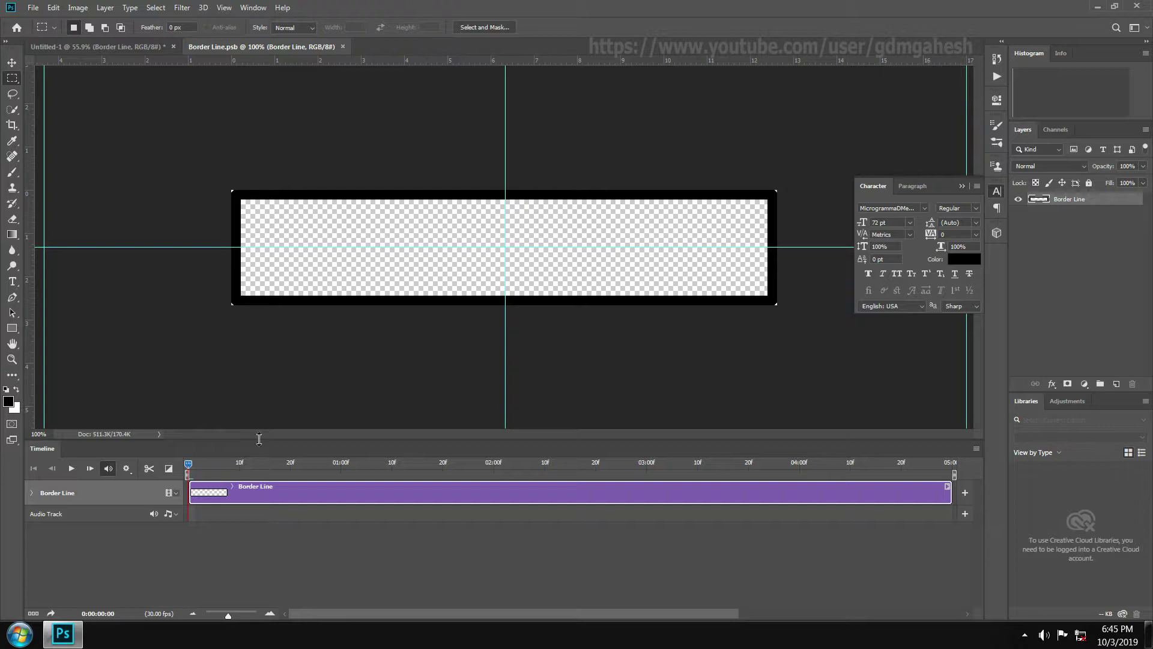
# Add a Gradient Overlay to Border Line and set its right gradient stop to orange ff8a00
pyautogui.click(31, 492)
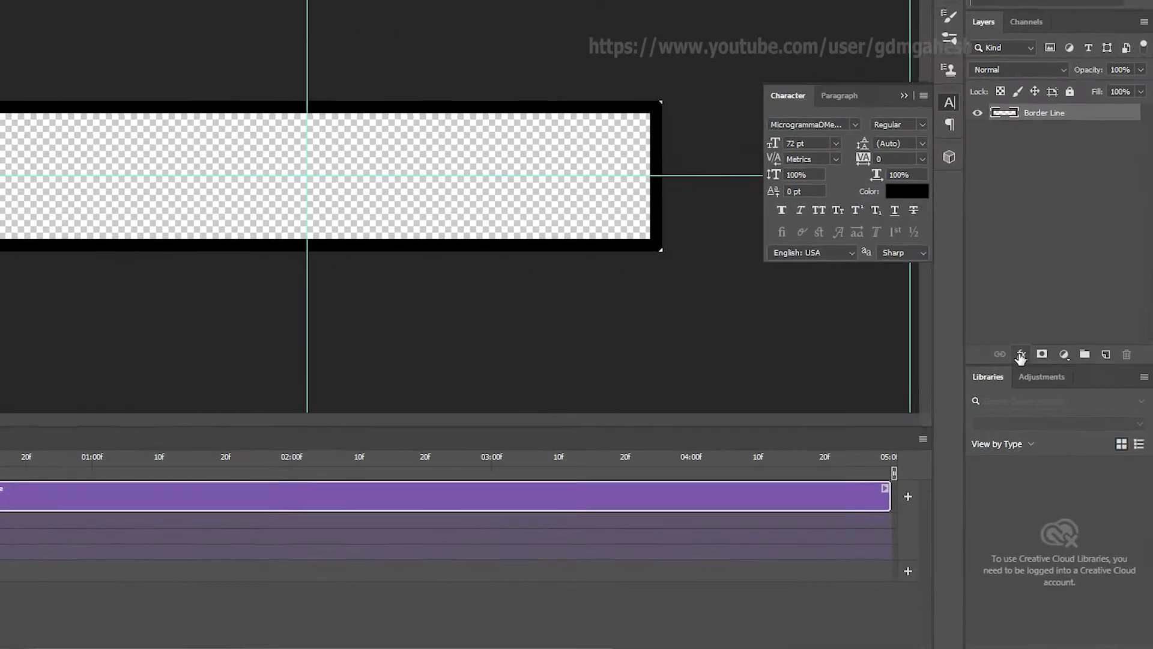
pyautogui.click(1052, 384)
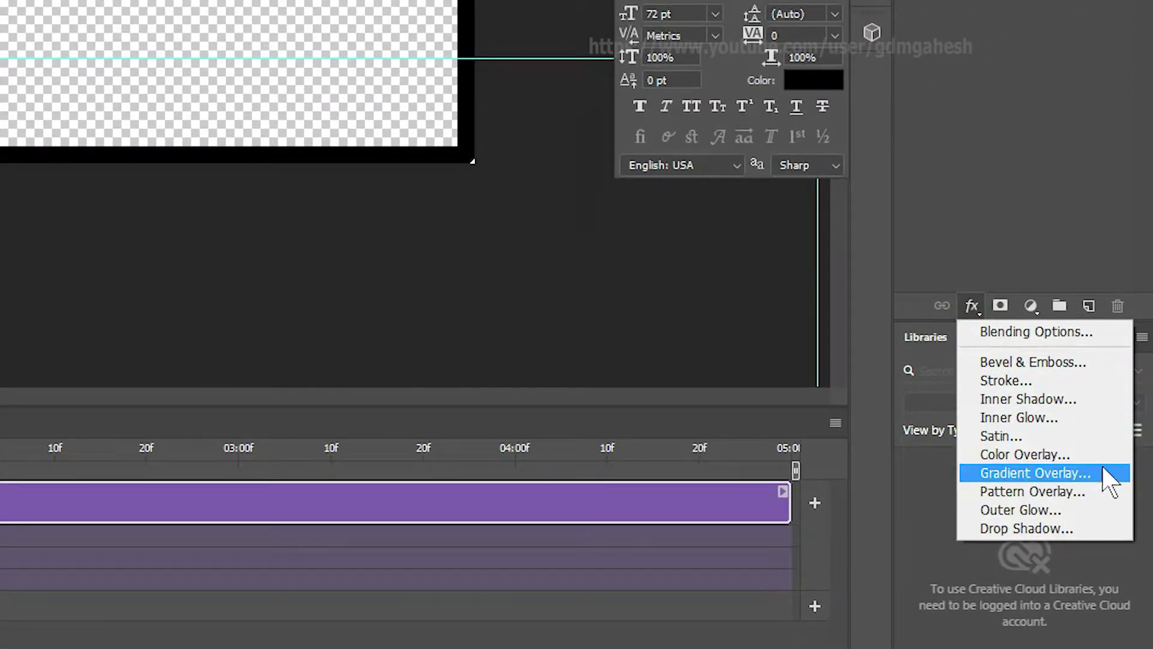
pyautogui.click(1106, 473)
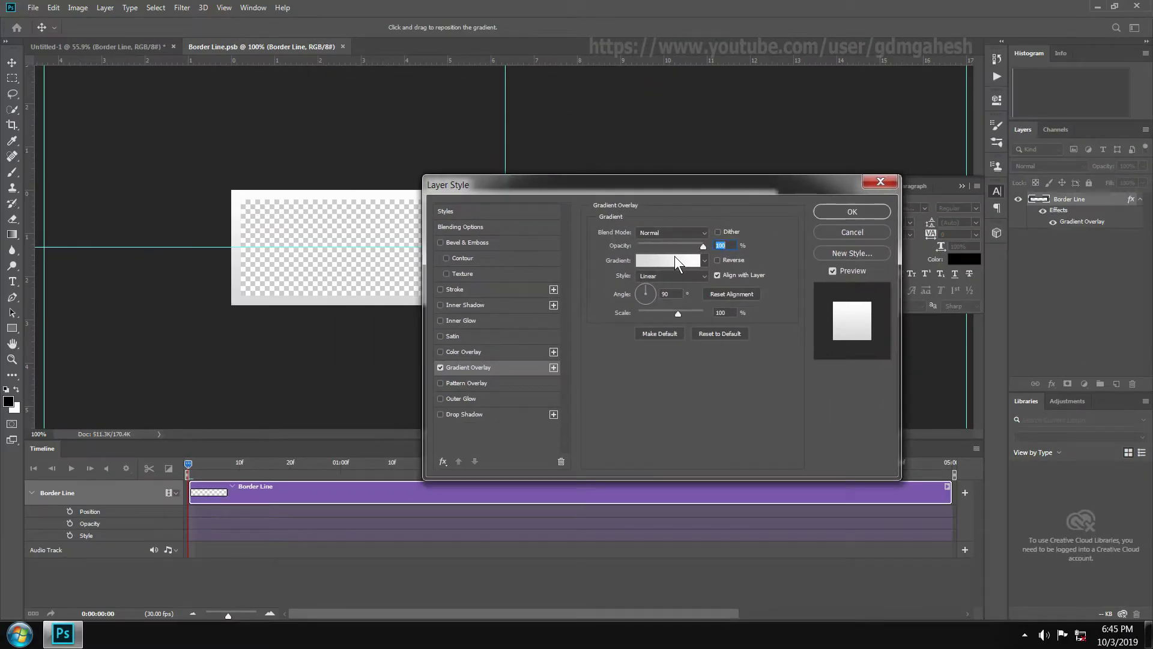
pyautogui.click(560, 160)
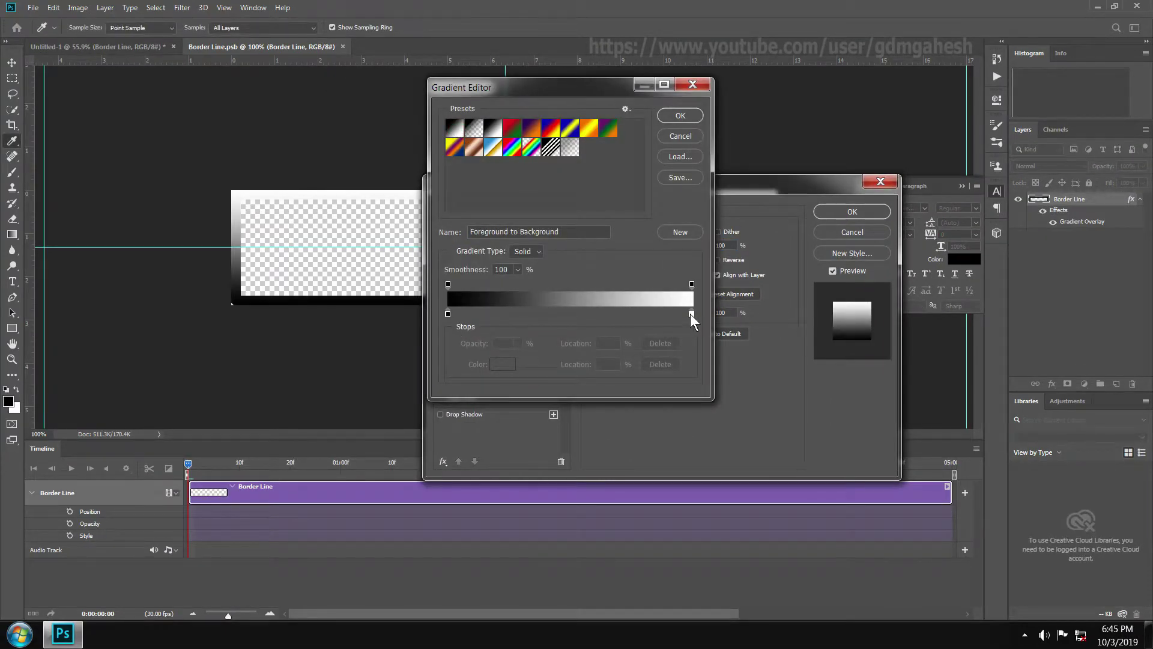
pyautogui.click(692, 313)
pyautogui.click(504, 364)
pyautogui.click(569, 144)
pyautogui.moveTo(582, 293); pyautogui.dragTo(584, 283)
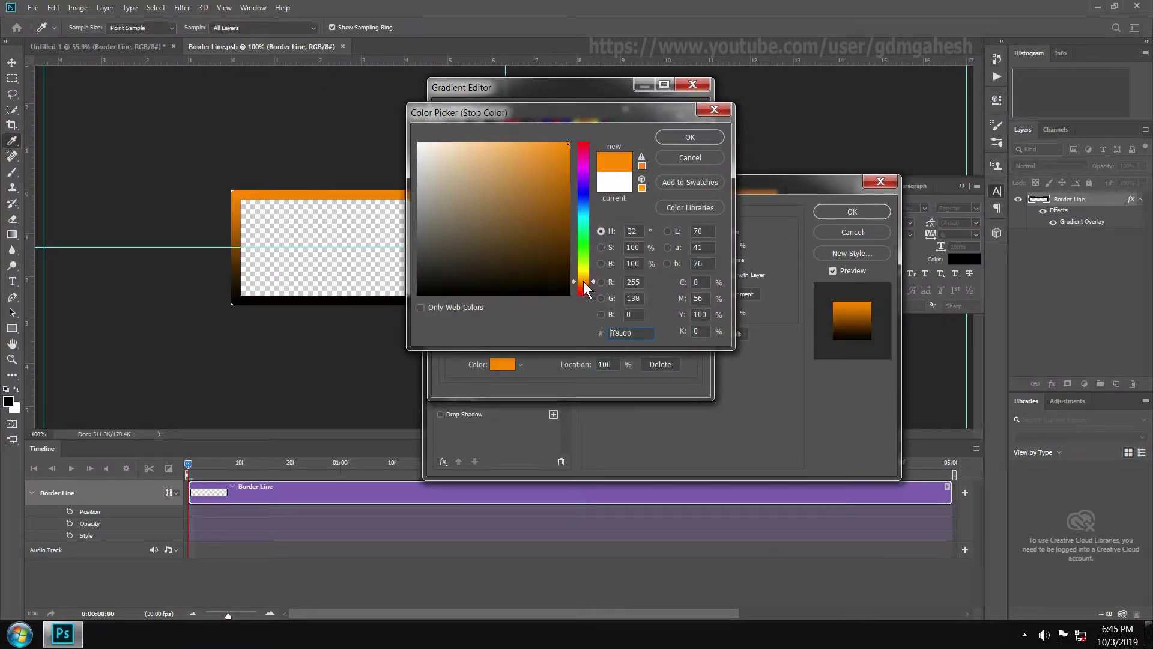
pyautogui.click(674, 137)
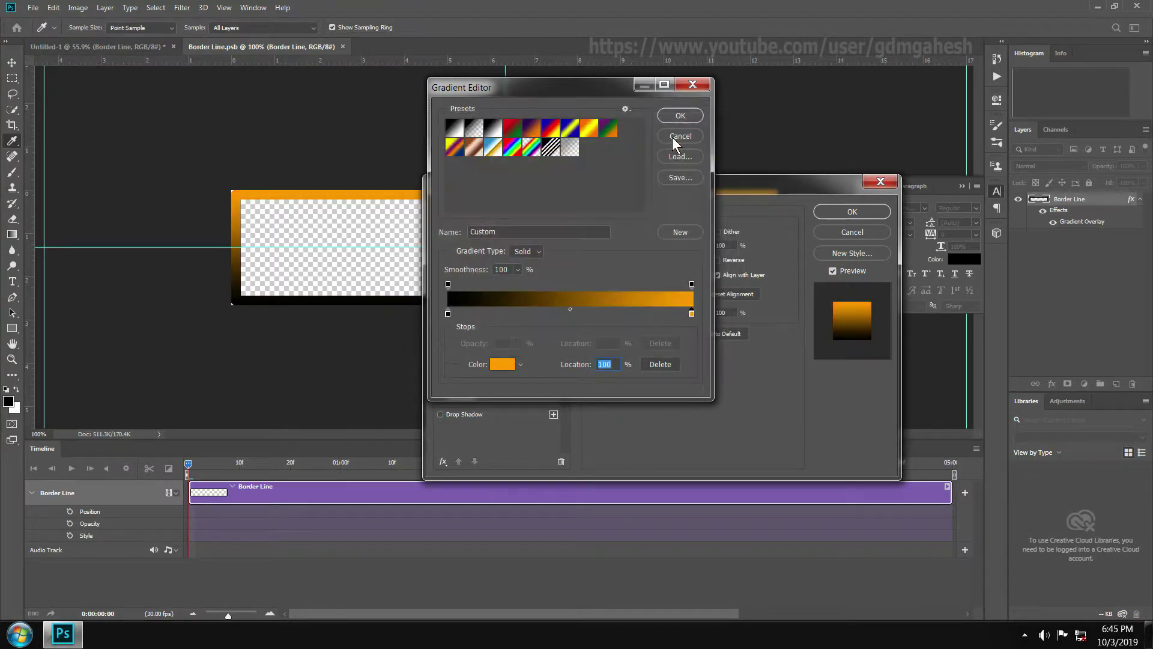
# Move the black and orange gradient stops together at 50% for a hard edge
pyautogui.click(448, 314)
pyautogui.moveTo(448, 313); pyautogui.dragTo(547, 313)
pyautogui.moveTo(692, 314); pyautogui.dragTo(575, 314)
pyautogui.click(547, 313)
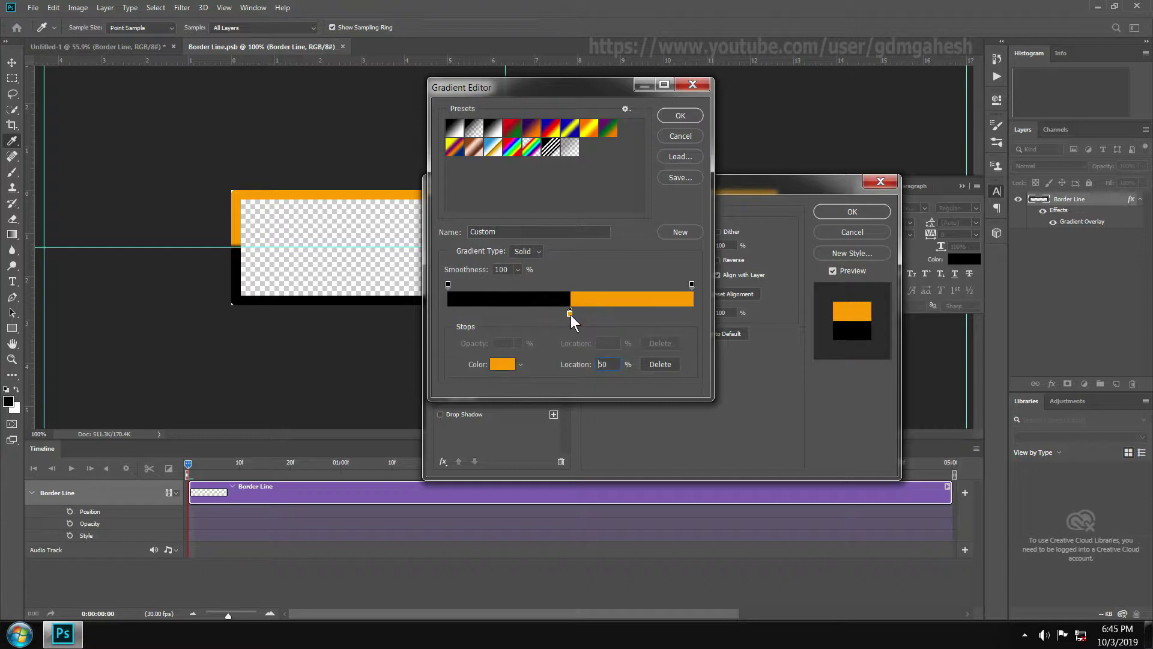
pyautogui.click(571, 313)
pyautogui.click(680, 115)
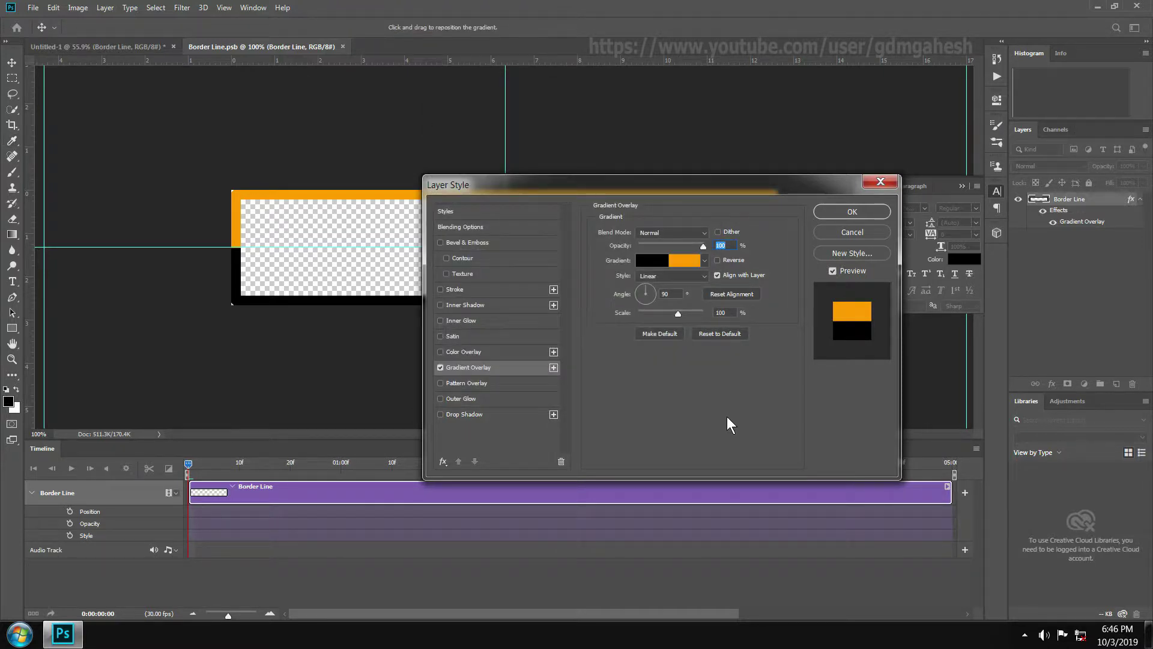
# Set the gradient overlay style to Reflected with scale 10% and apply it
pyautogui.moveTo(741, 188); pyautogui.dragTo(750, 271)
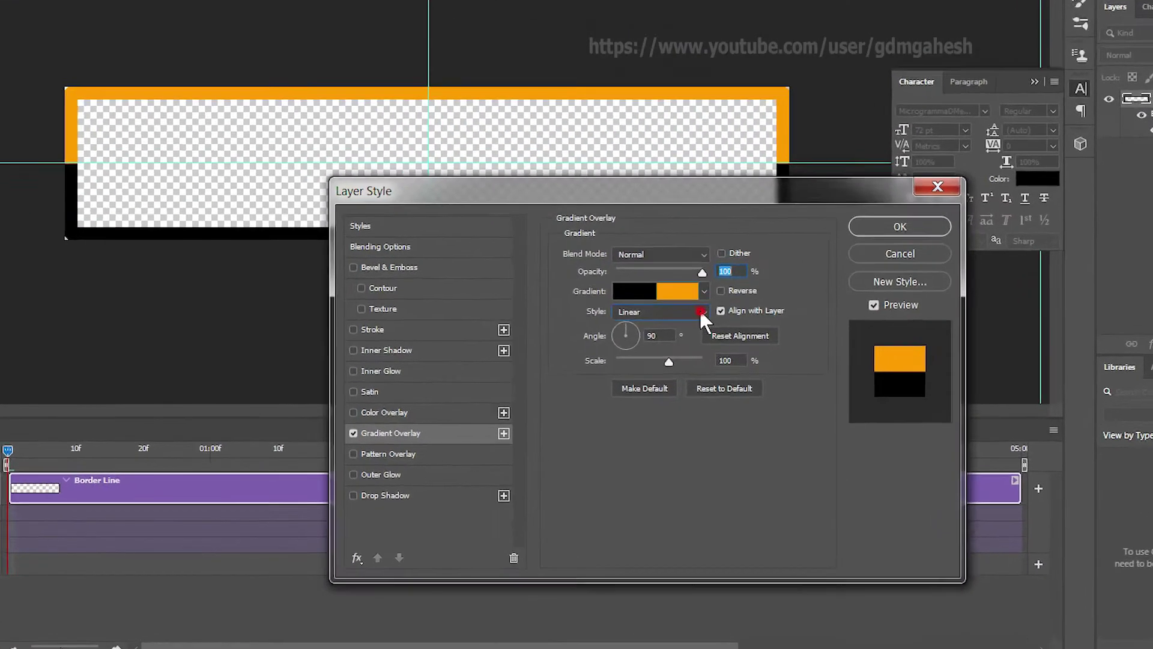
pyautogui.click(700, 311)
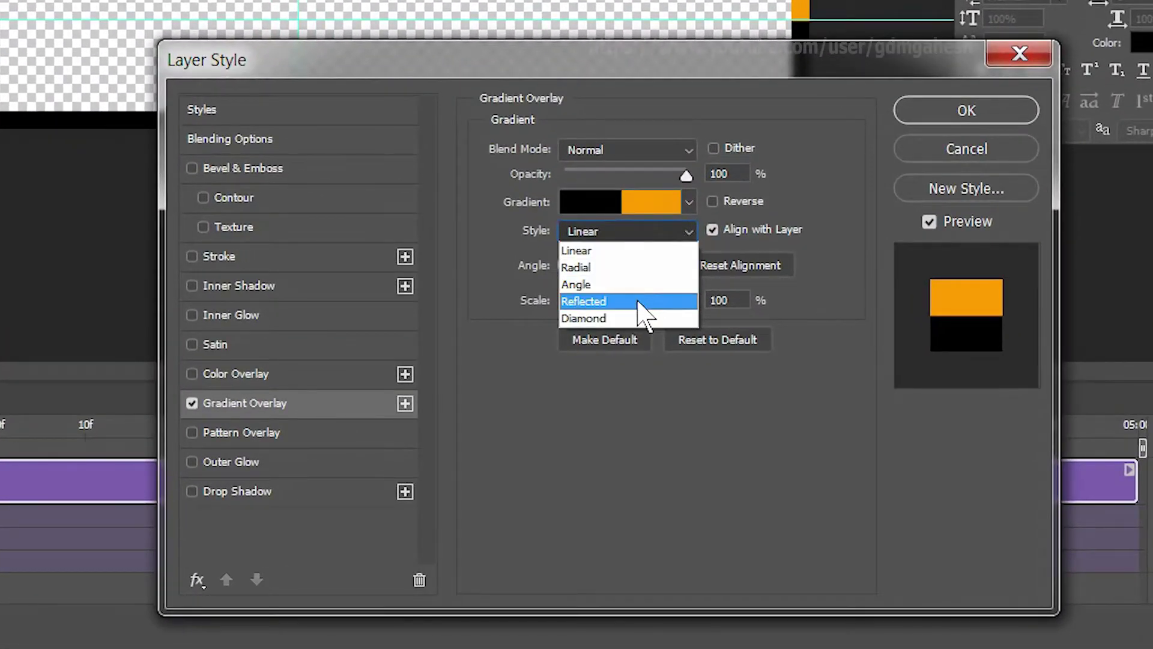
pyautogui.click(642, 302)
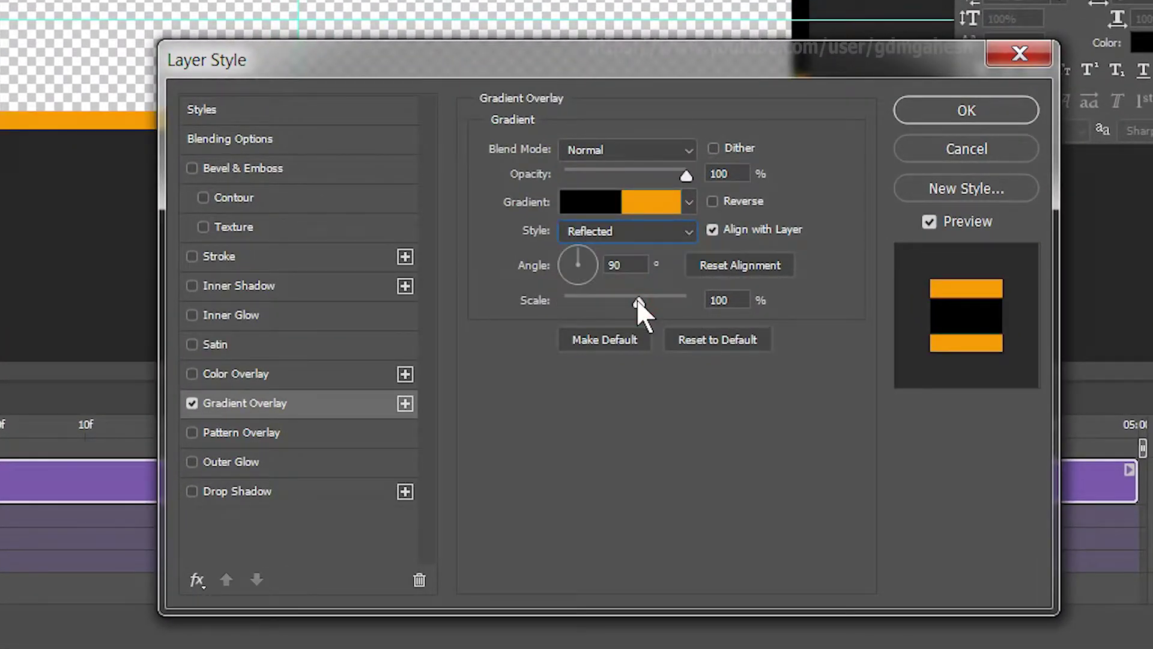
pyautogui.moveTo(638, 301); pyautogui.dragTo(553, 305)
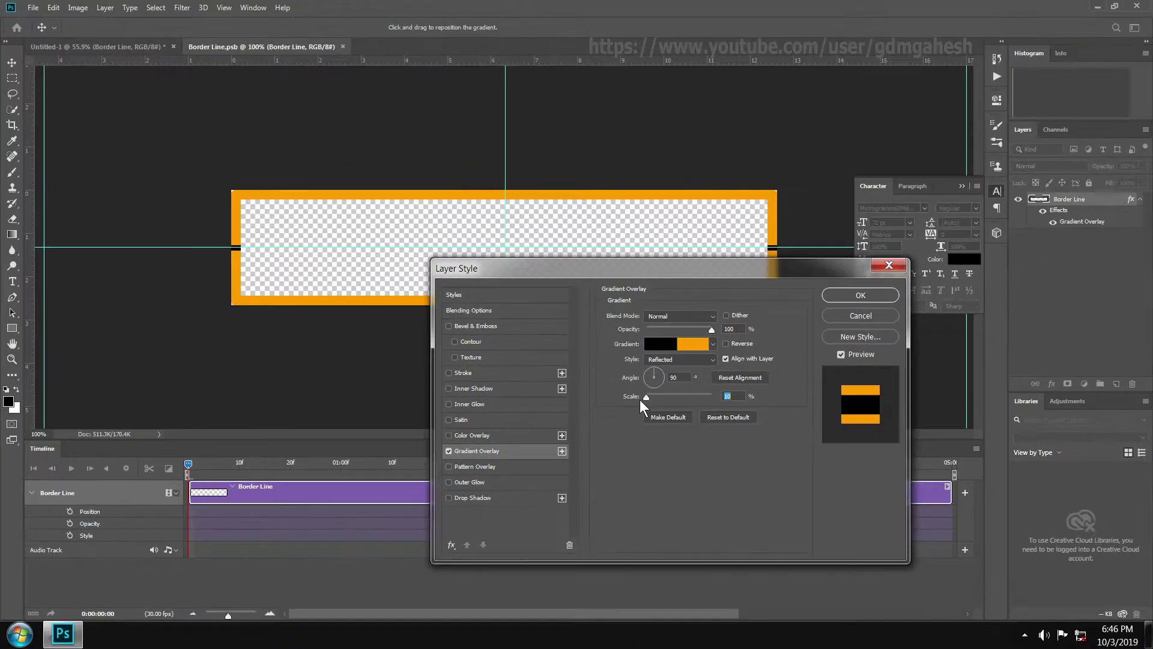
pyautogui.click(861, 295)
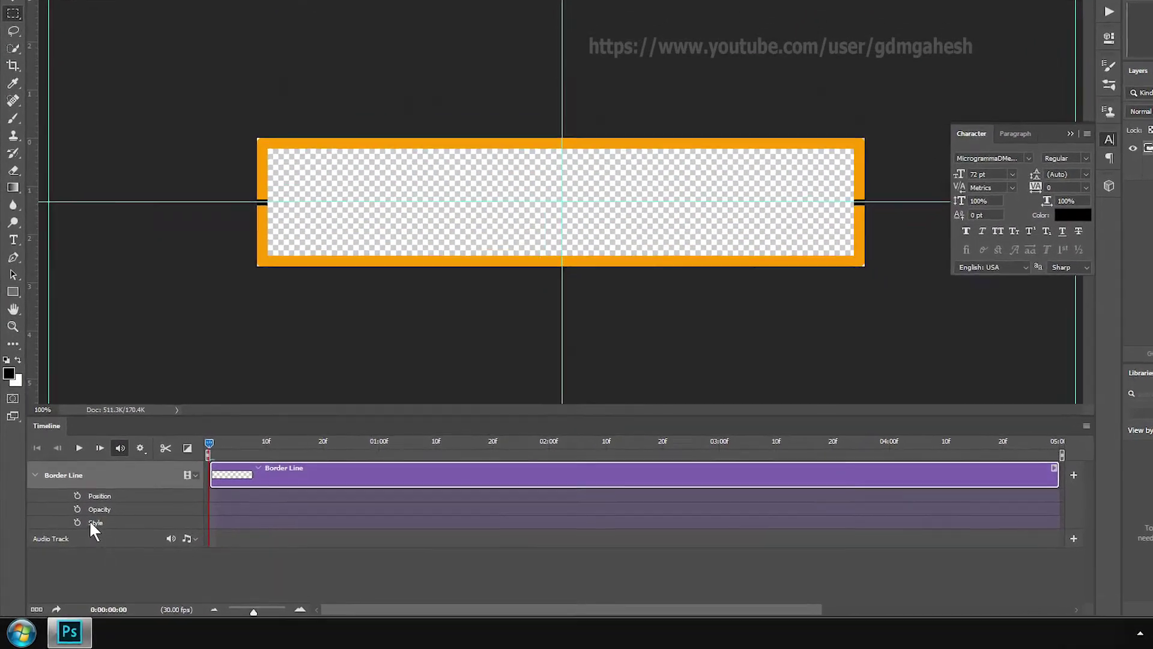
# Keyframe Border Line's Style and set the gradient scale to 60 at about 20 frames
pyautogui.click(87, 507)
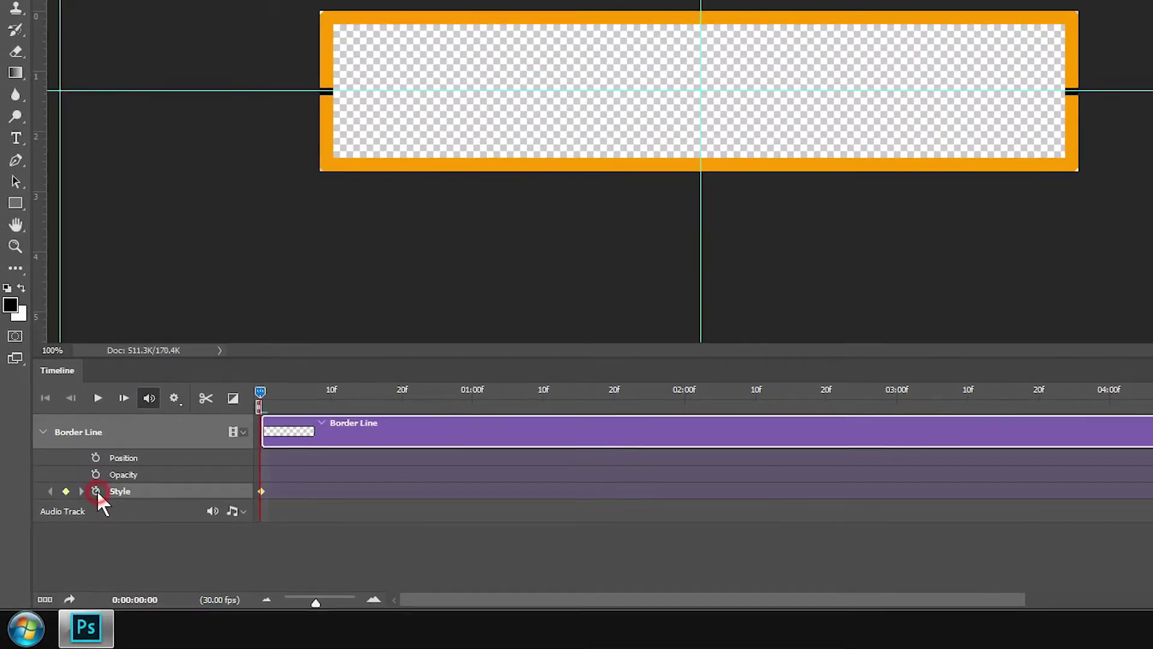
pyautogui.moveTo(268, 380); pyautogui.dragTo(416, 382)
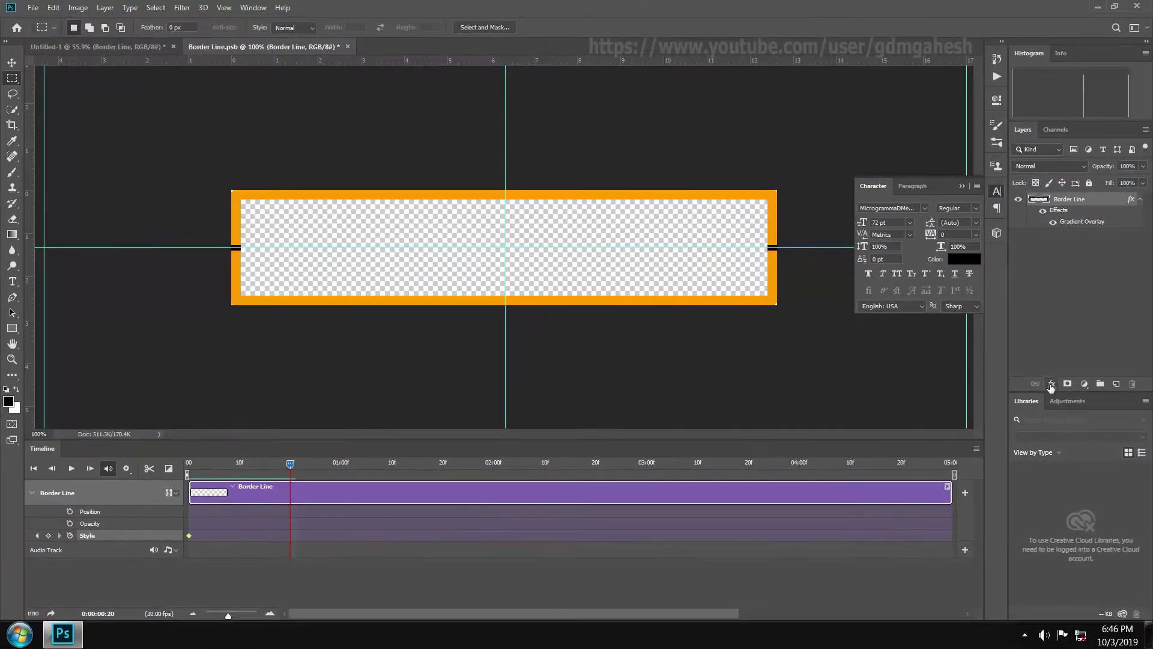
pyautogui.click(1052, 383)
pyautogui.click(1114, 476)
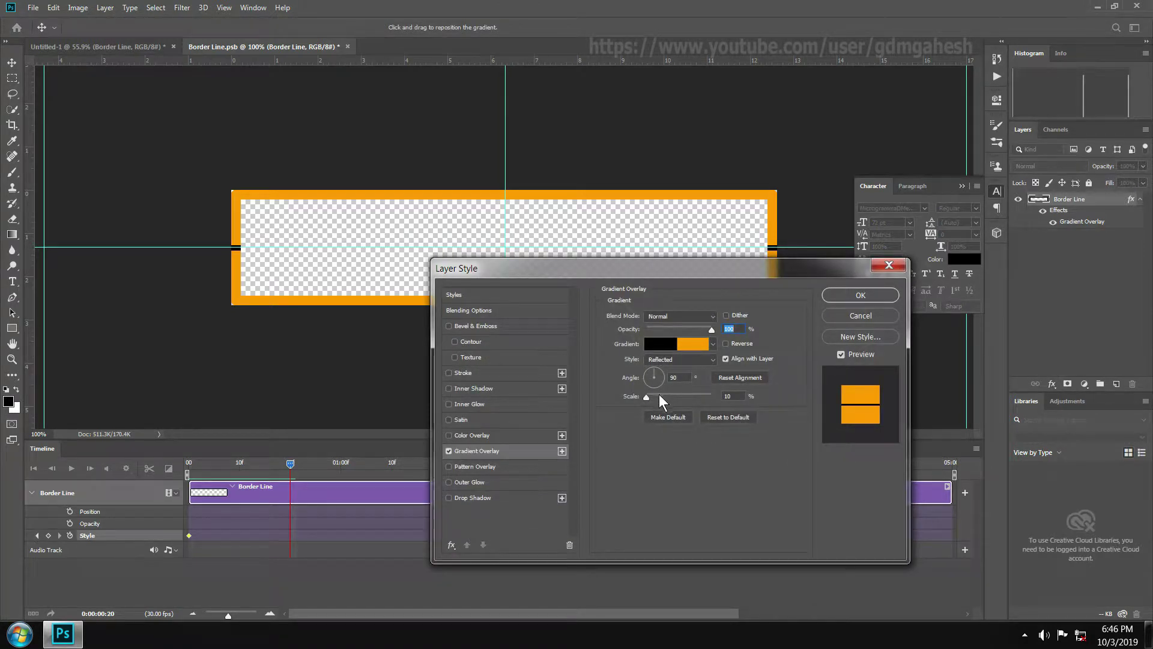
pyautogui.moveTo(659, 394); pyautogui.dragTo(672, 396)
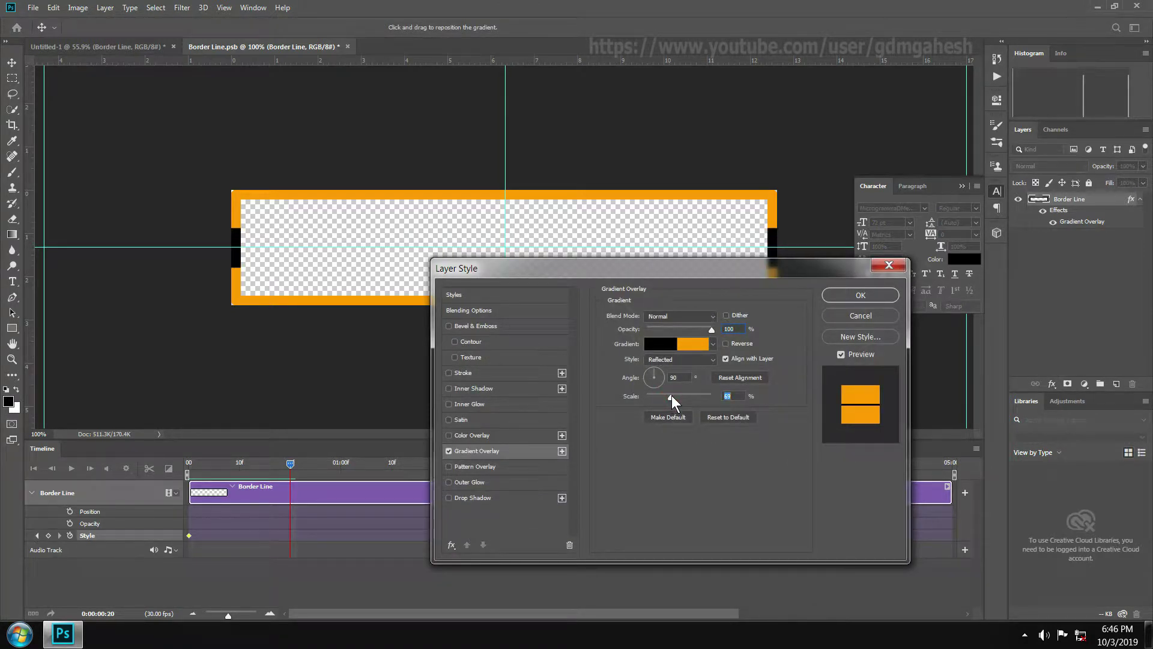
pyautogui.click(738, 396)
pyautogui.write('60')
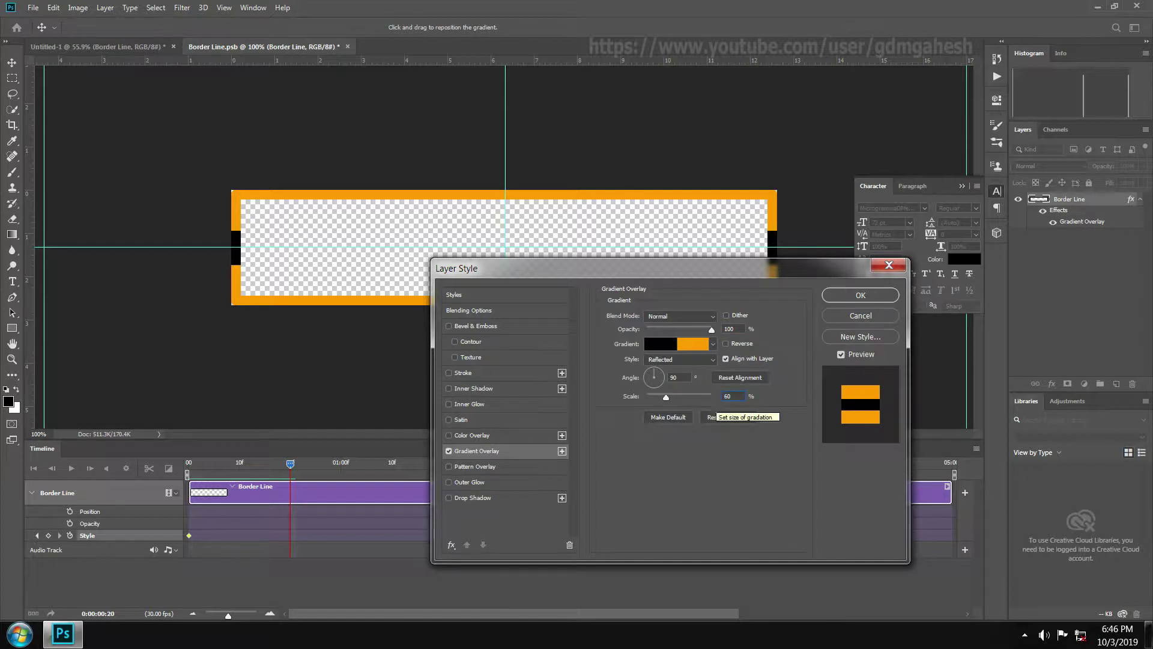
pyautogui.click(860, 294)
# Copy the 20f Style keyframe, paste it at 23f, and shift keyframes to about 18f
pyautogui.moveTo(290, 463)
pyautogui.mouseDown()
pyautogui.moveTo(186, 463)
pyautogui.moveTo(307, 461)
pyautogui.mouseUp()
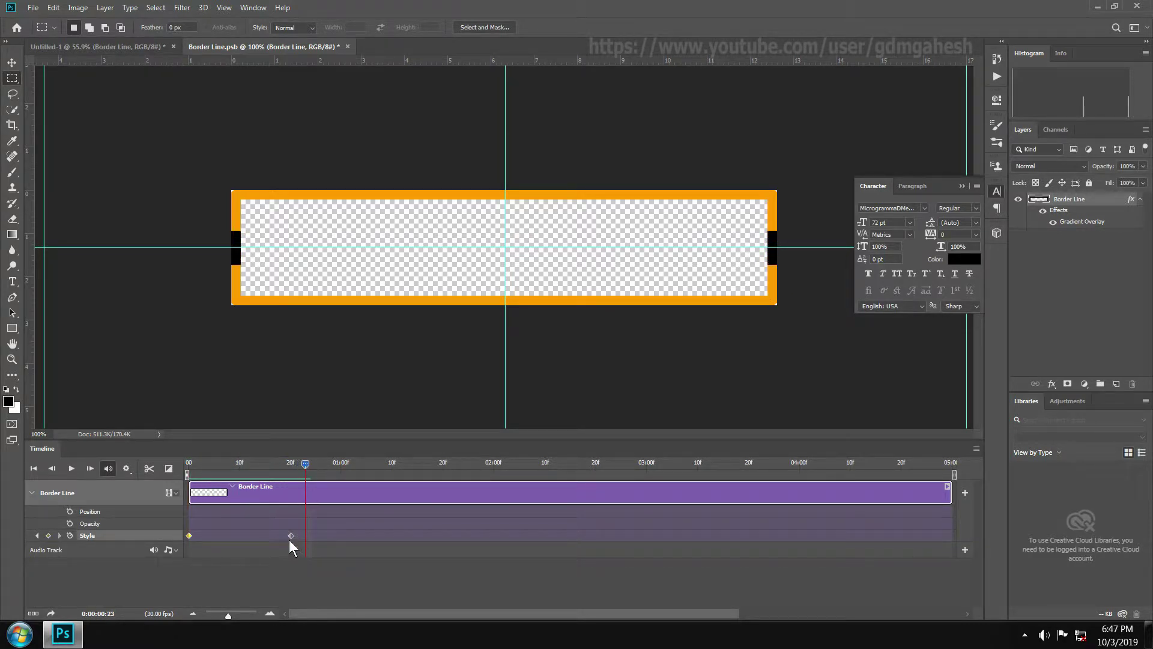
pyautogui.rightClick(291, 535)
pyautogui.click(313, 465)
pyautogui.click(48, 535)
pyautogui.rightClick(304, 536)
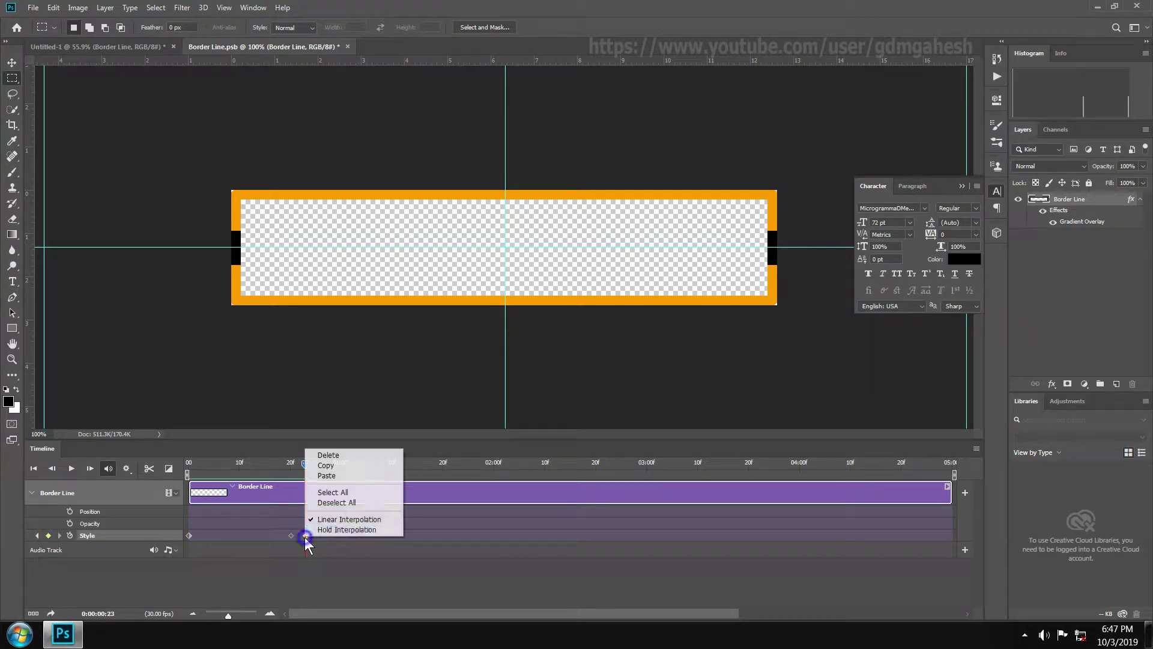
pyautogui.click(325, 474)
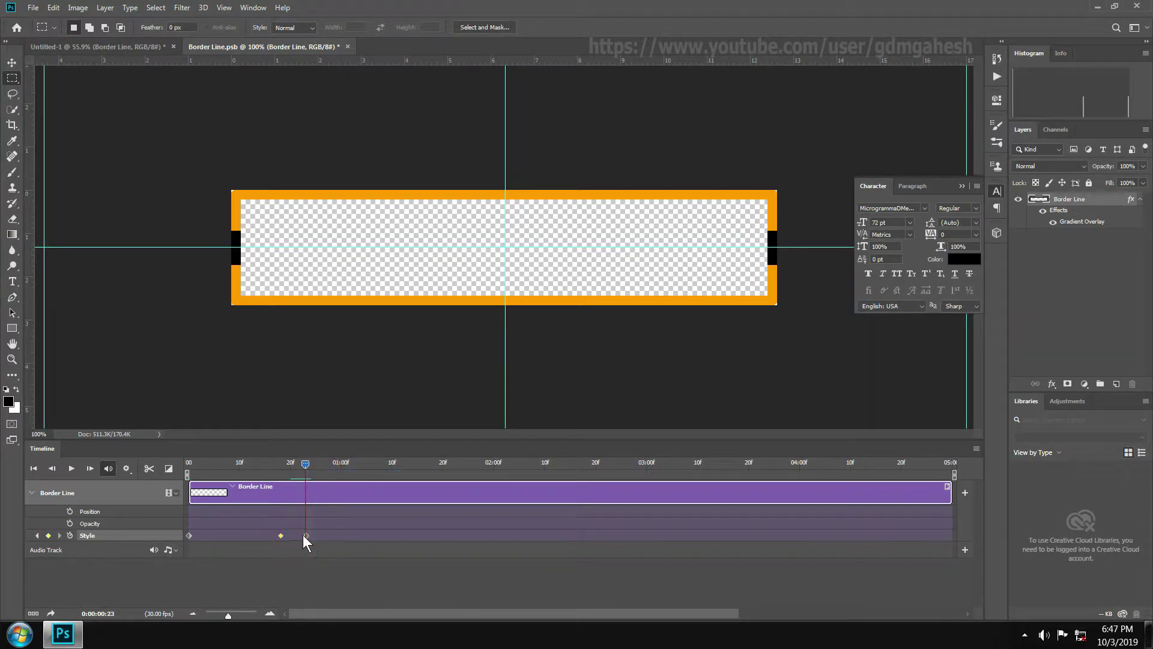
pyautogui.moveTo(304, 536); pyautogui.dragTo(281, 536)
pyautogui.moveTo(292, 466); pyautogui.dragTo(277, 468)
pyautogui.moveTo(492, 471)
pyautogui.mouseDown()
pyautogui.moveTo(550, 471)
pyautogui.moveTo(495, 473)
pyautogui.mouseUp()
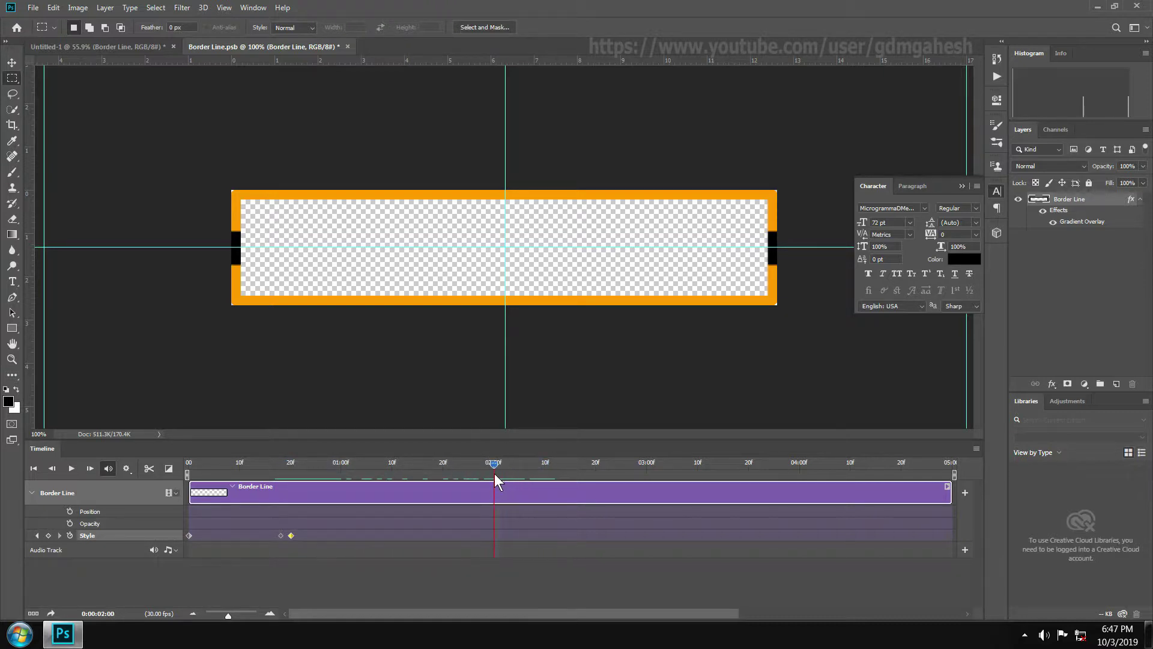
# Set the gradient overlay angle to -90 and narrow the black band
pyautogui.click(1052, 384)
pyautogui.click(1126, 485)
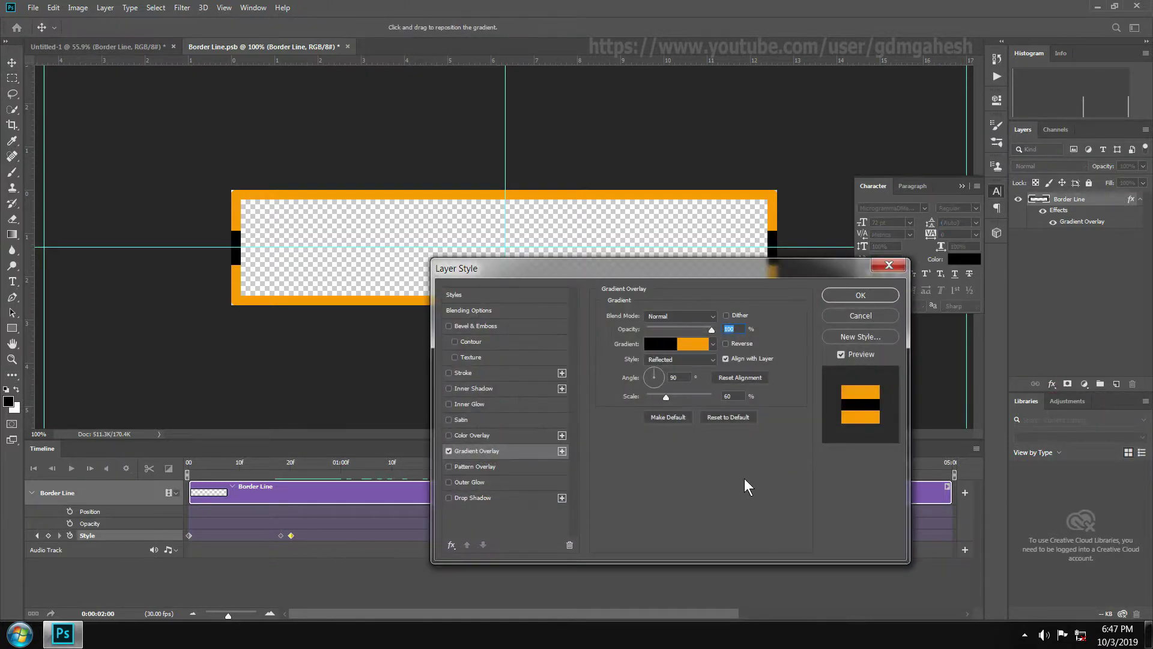
pyautogui.click(678, 379)
pyautogui.write('-9')
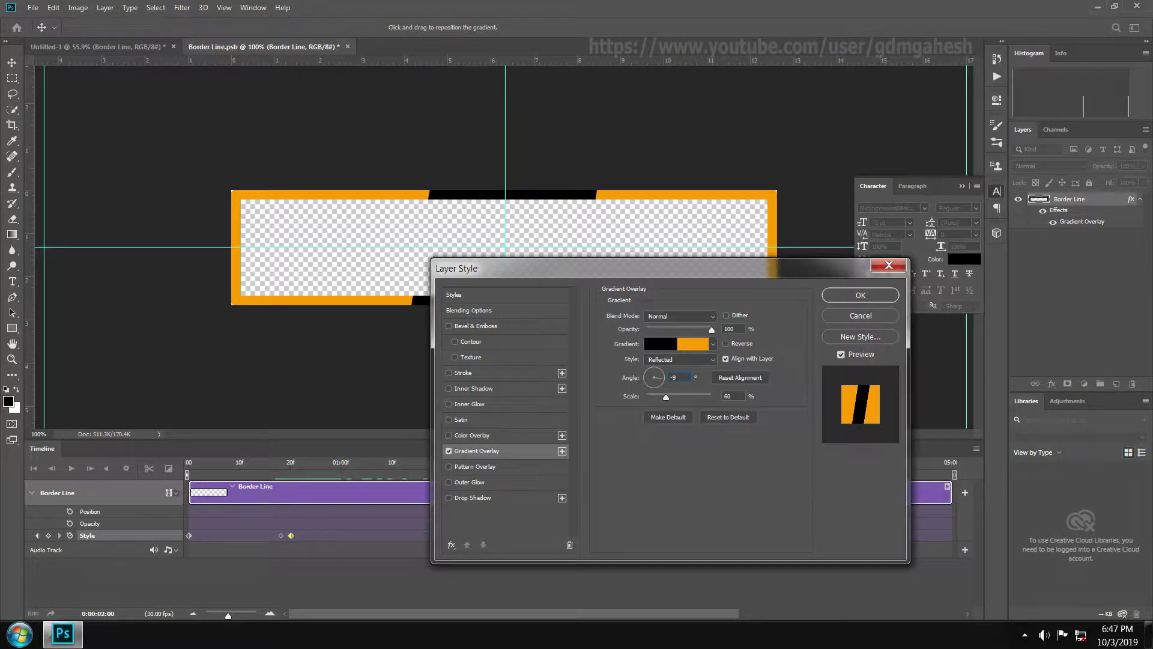
pyautogui.write('0')
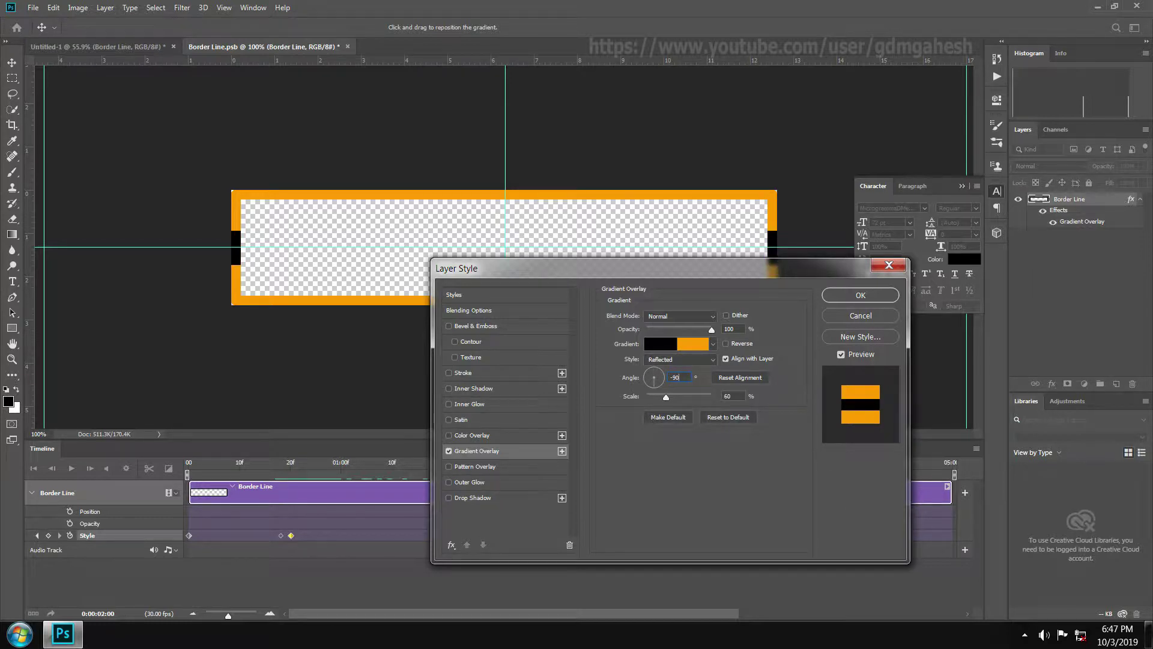
pyautogui.press('BackSpace')
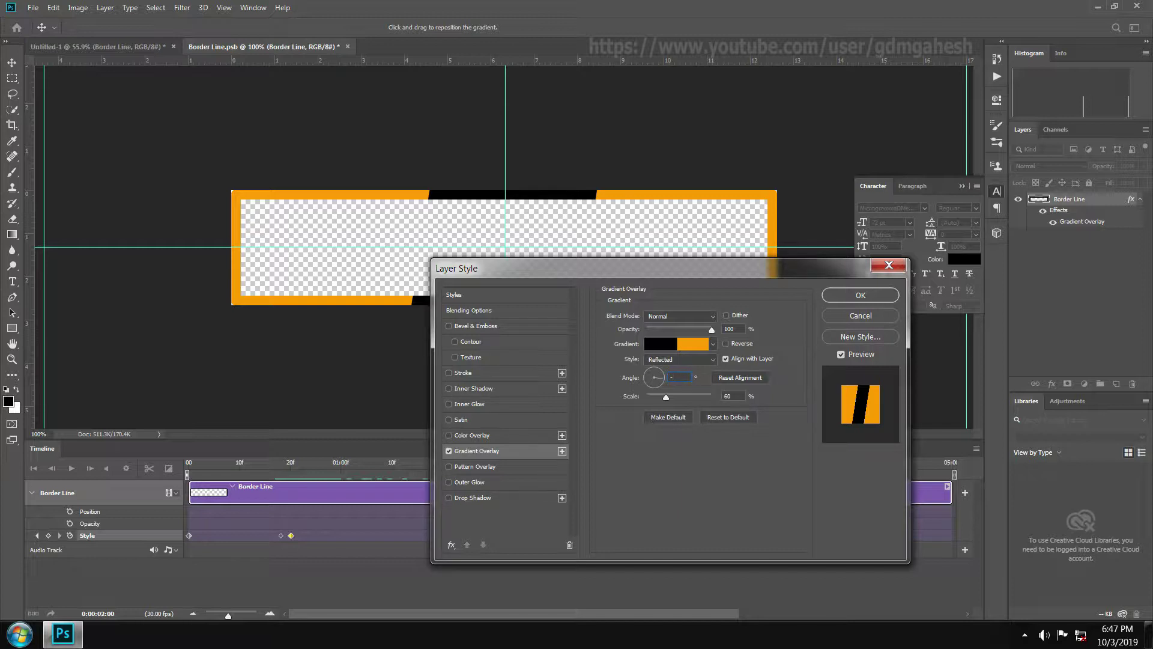
pyautogui.press('BackSpace')
pyautogui.write('9')
pyautogui.press('BackSpace')
pyautogui.moveTo(665, 396); pyautogui.dragTo(654, 397)
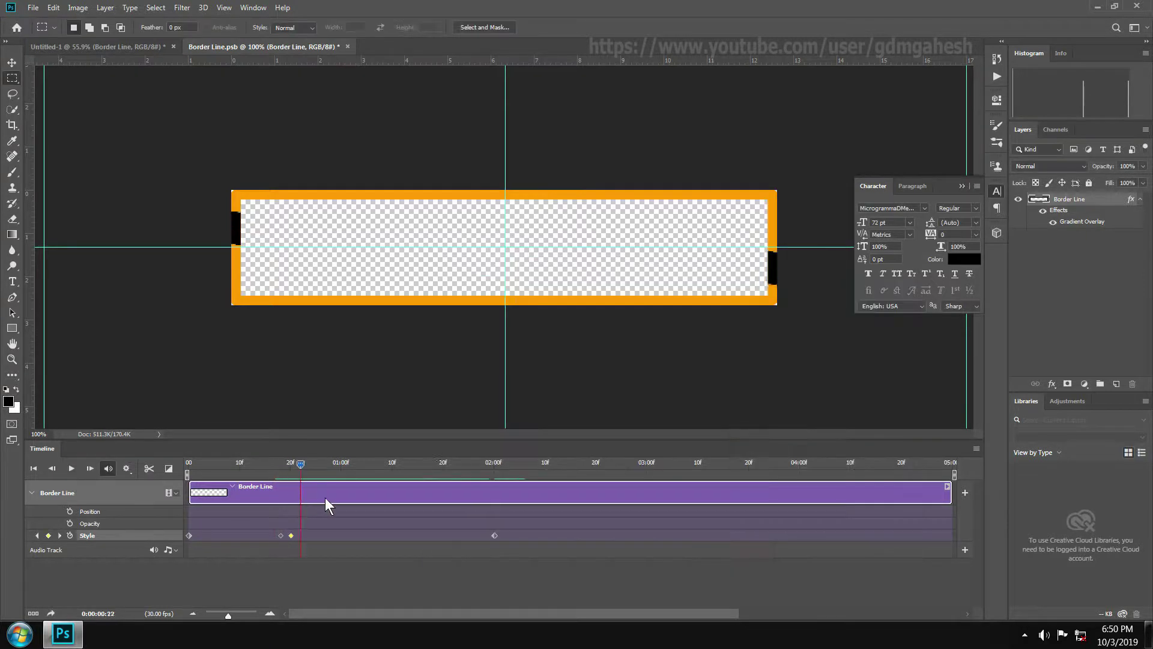
# Later in the clip, set the gradient angle back to 90 and adjust its scale
pyautogui.moveTo(326, 497); pyautogui.dragTo(800, 463)
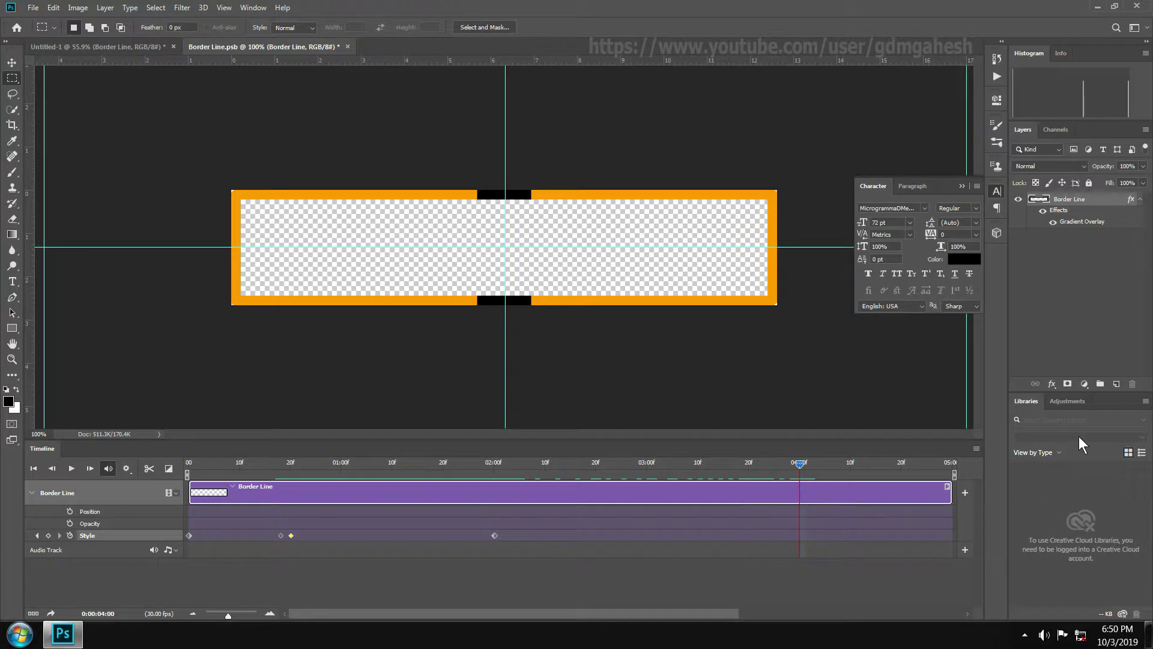
pyautogui.click(1052, 385)
pyautogui.click(1076, 481)
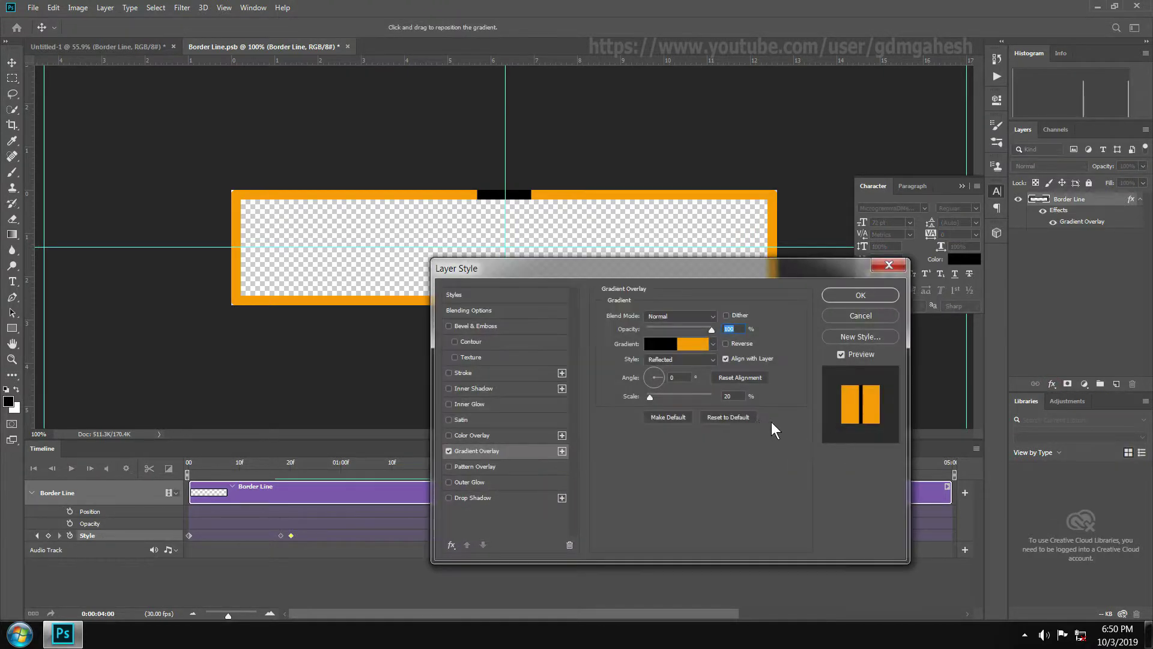
pyautogui.click(650, 376)
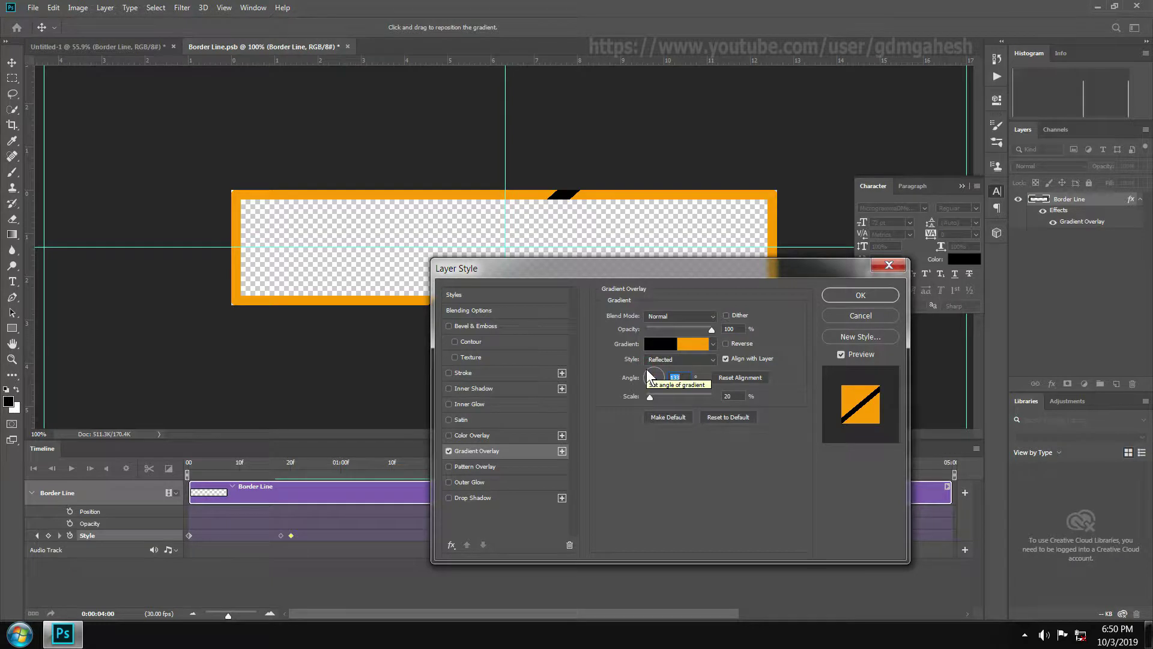
pyautogui.click(650, 376)
pyautogui.moveTo(655, 369); pyautogui.dragTo(654, 366)
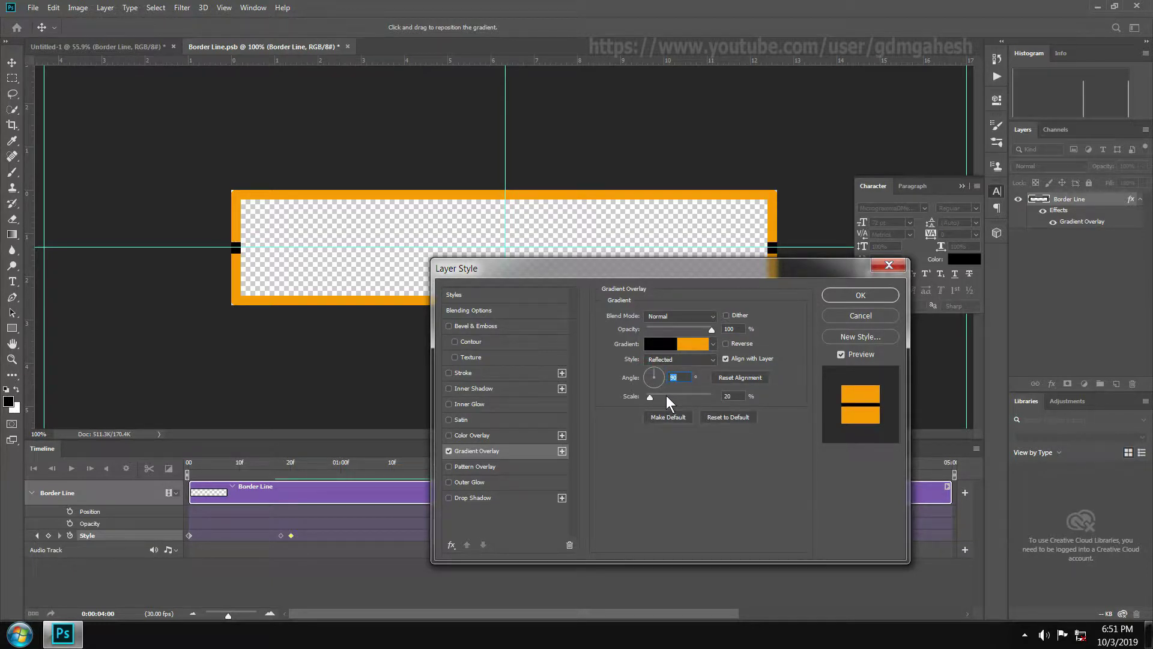
pyautogui.click(664, 396)
pyautogui.moveTo(665, 395); pyautogui.dragTo(668, 394)
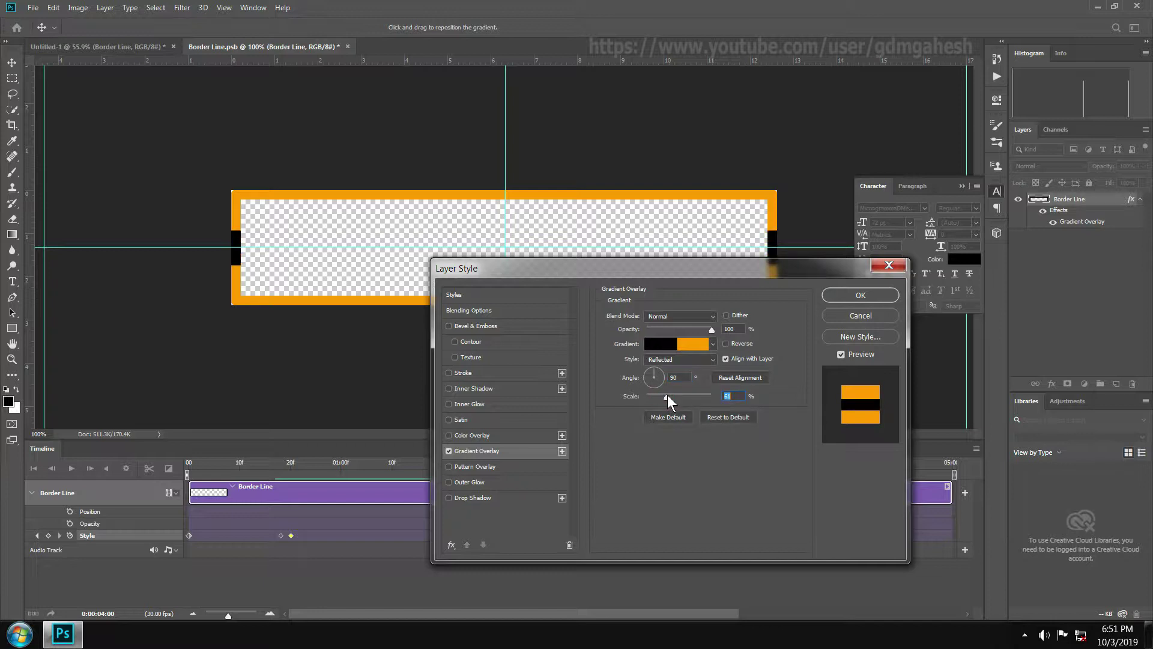
pyautogui.write('6')
pyautogui.click(860, 296)
# Further along the timeline, set the gradient overlay angle to -90 again
pyautogui.moveTo(498, 471); pyautogui.dragTo(800, 461)
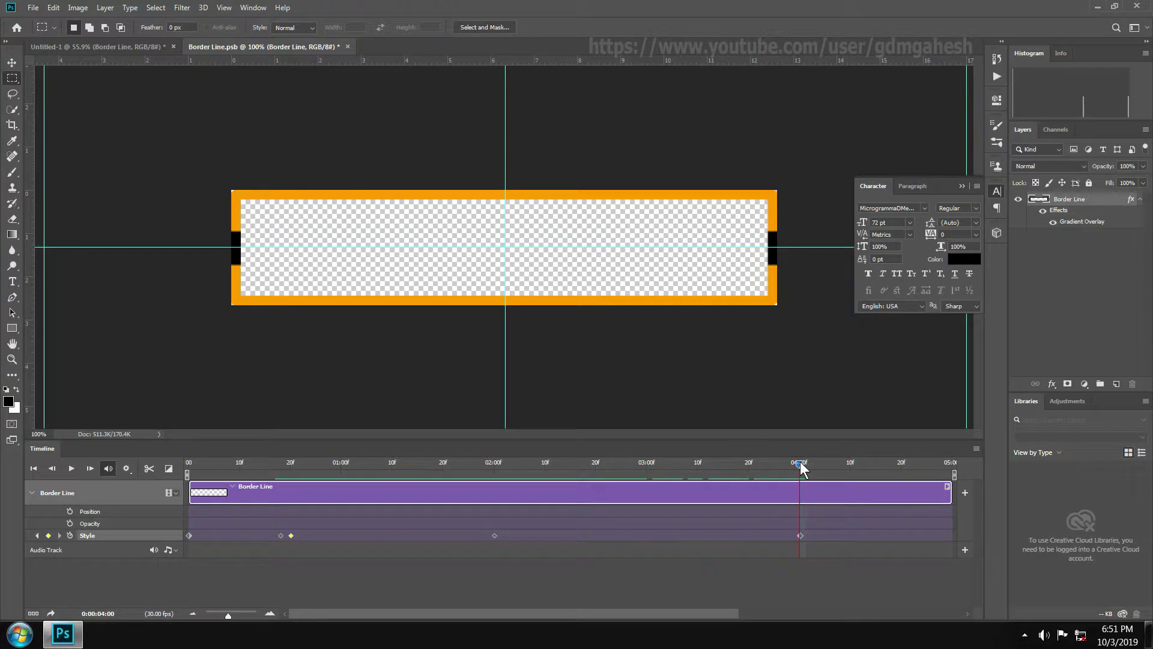
pyautogui.click(1052, 384)
pyautogui.click(1119, 476)
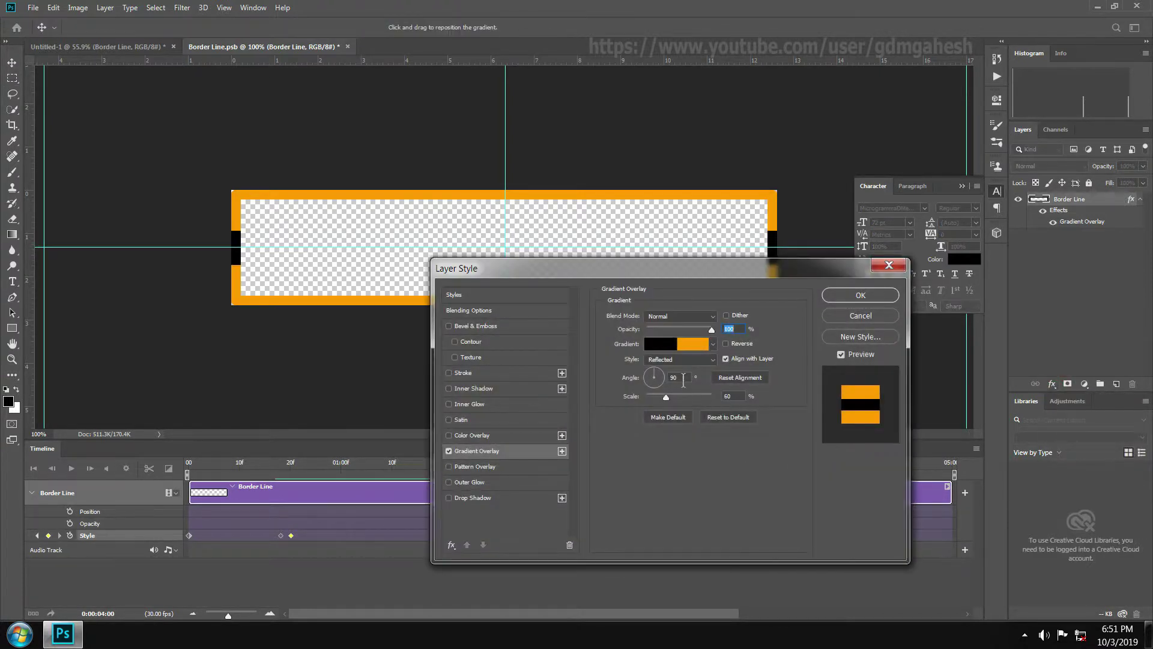
pyautogui.doubleClick(684, 380)
pyautogui.write('-90')
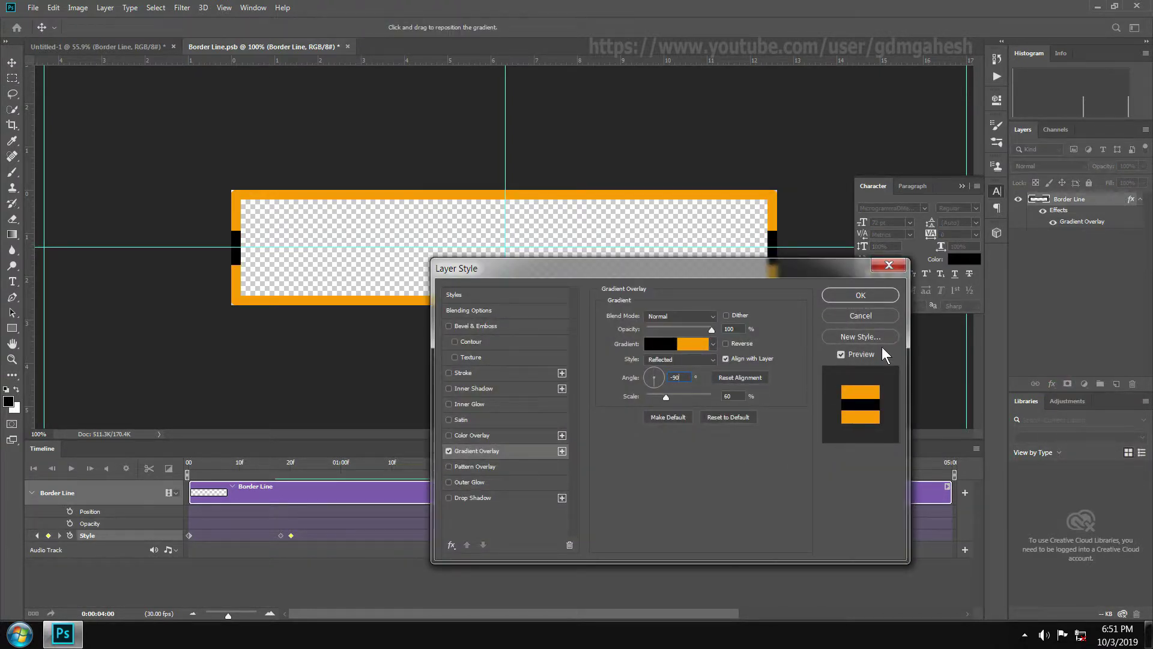
pyautogui.click(861, 295)
# Scrub the stripe animation through to 04:05 and open the 04:00 Style keyframe options
pyautogui.click(496, 462)
pyautogui.click(657, 463)
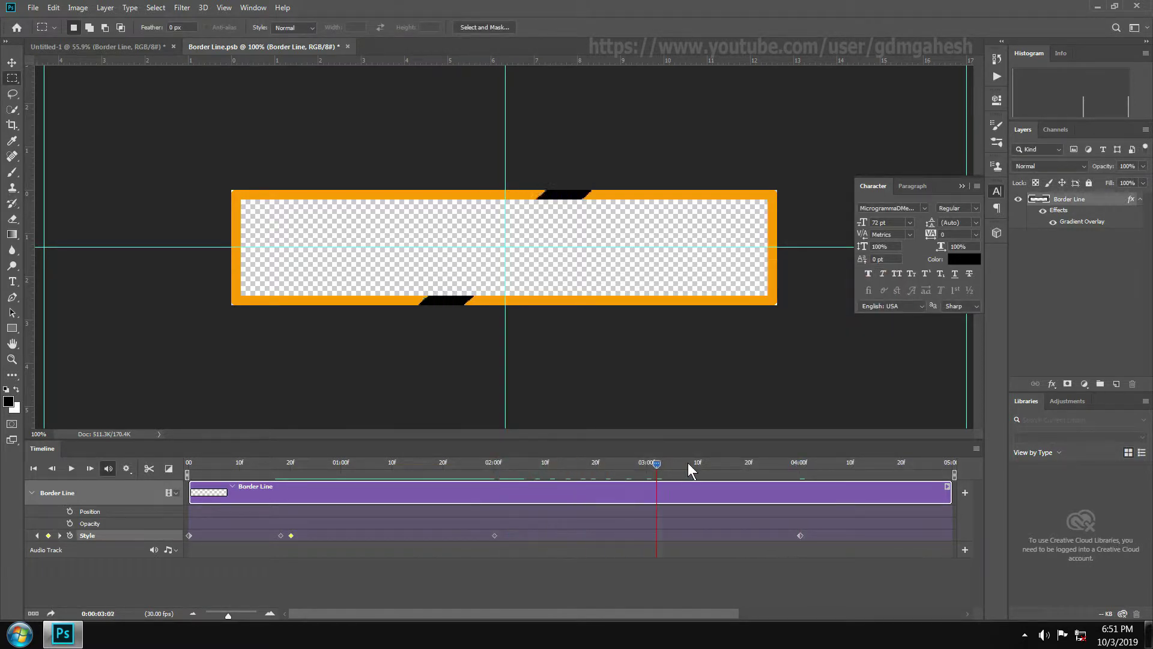
pyautogui.moveTo(689, 464); pyautogui.dragTo(780, 473)
pyautogui.moveTo(809, 466)
pyautogui.mouseDown()
pyautogui.moveTo(827, 466)
pyautogui.moveTo(811, 475)
pyautogui.mouseUp()
pyautogui.rightClick(802, 537)
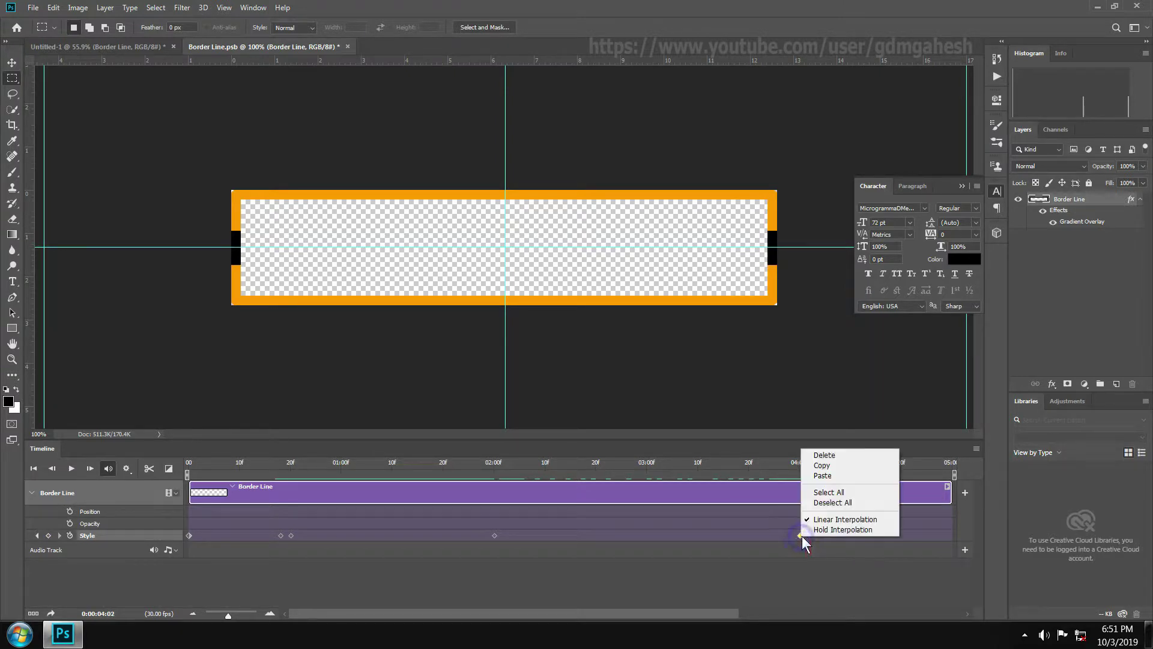
# Copy the 04:00 Style keyframe, paste it at 04:02, and shift it slightly later
pyautogui.click(823, 463)
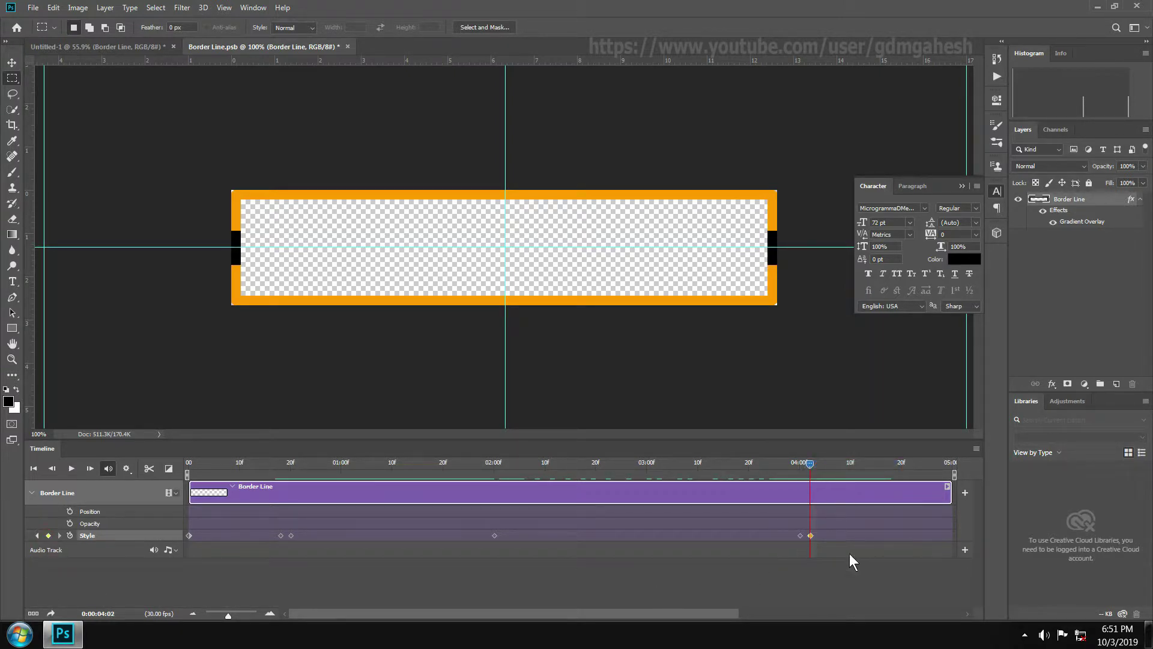
pyautogui.rightClick(811, 537)
pyautogui.click(833, 474)
pyautogui.moveTo(809, 463); pyautogui.dragTo(899, 463)
pyautogui.moveTo(810, 535); pyautogui.dragTo(820, 535)
# Set the gradient scale to 10% with all-orange stops, then play the animation
pyautogui.click(1054, 385)
pyautogui.click(1073, 477)
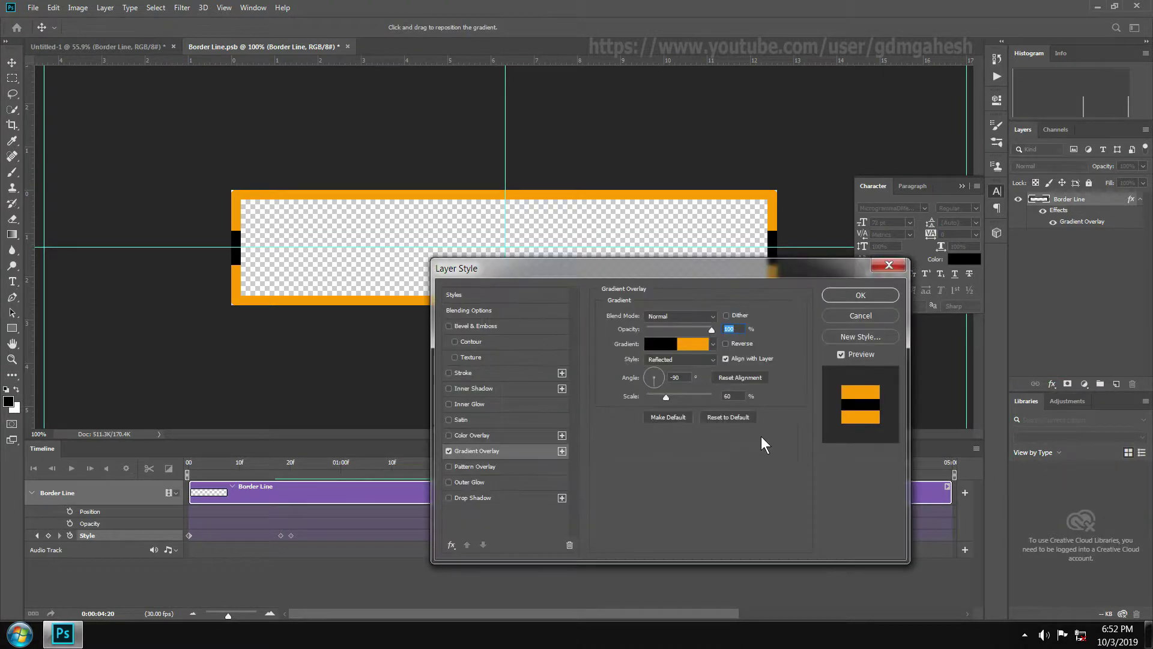
pyautogui.moveTo(665, 397); pyautogui.dragTo(633, 401)
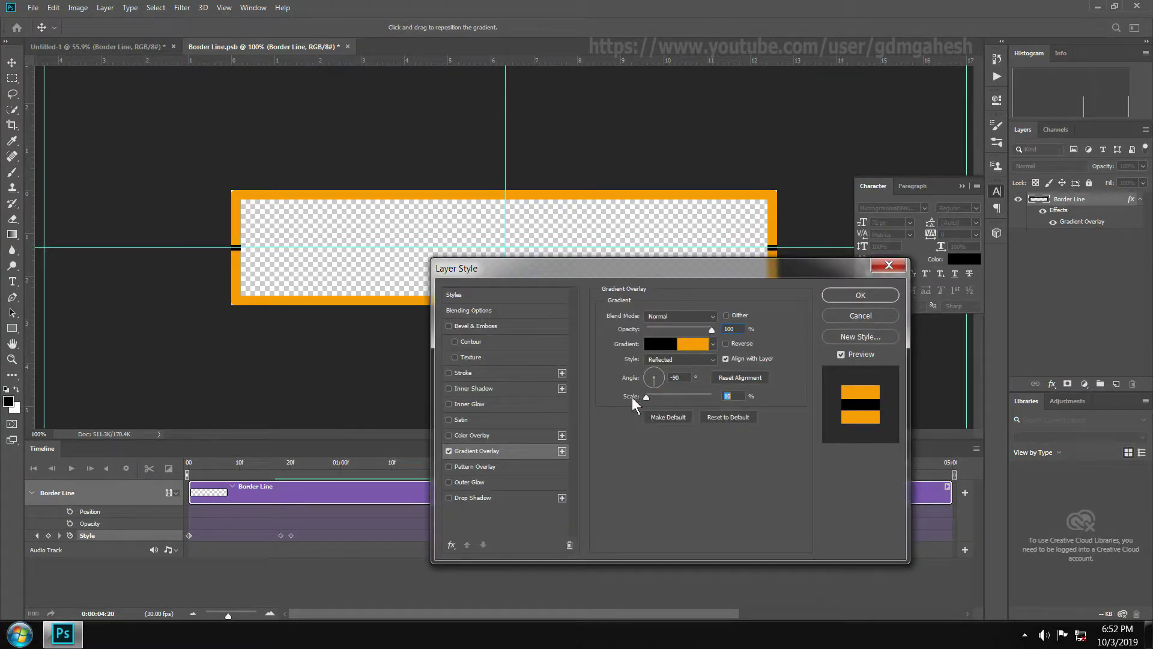
pyautogui.click(694, 345)
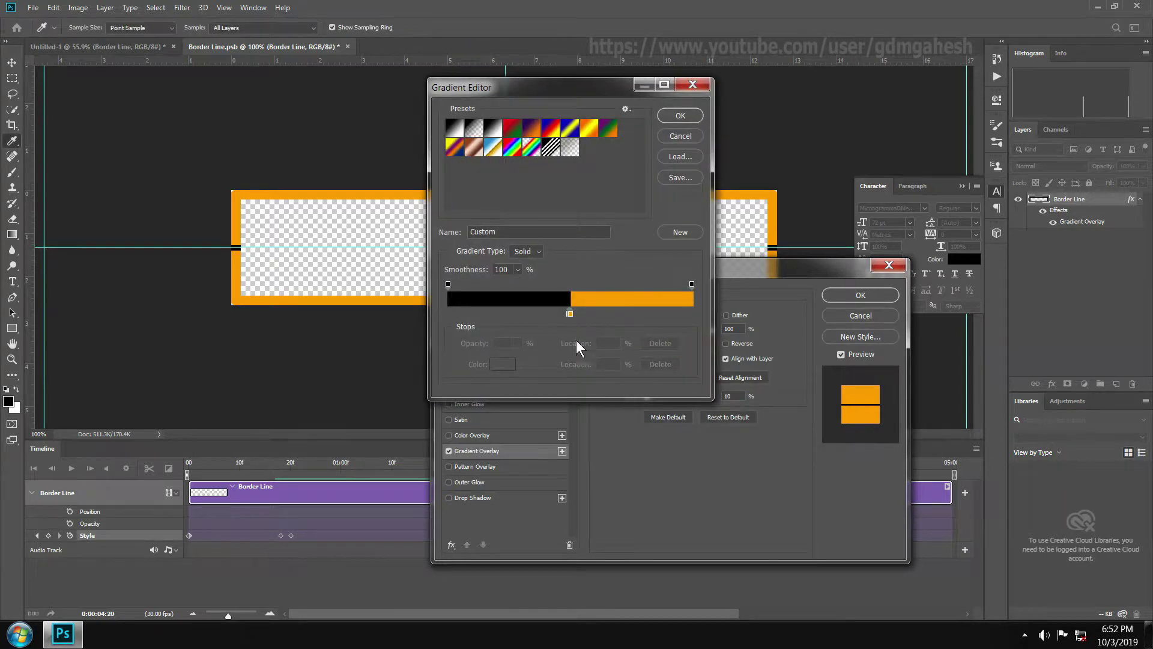
pyautogui.moveTo(569, 313); pyautogui.dragTo(448, 315)
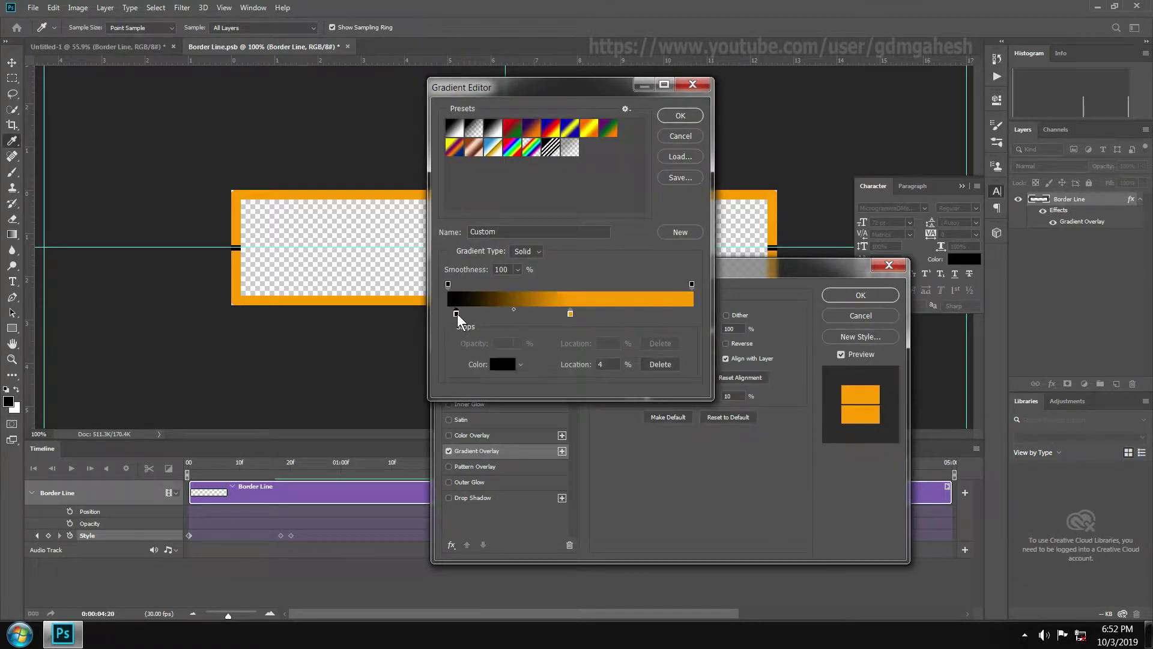
pyautogui.moveTo(570, 316); pyautogui.dragTo(452, 314)
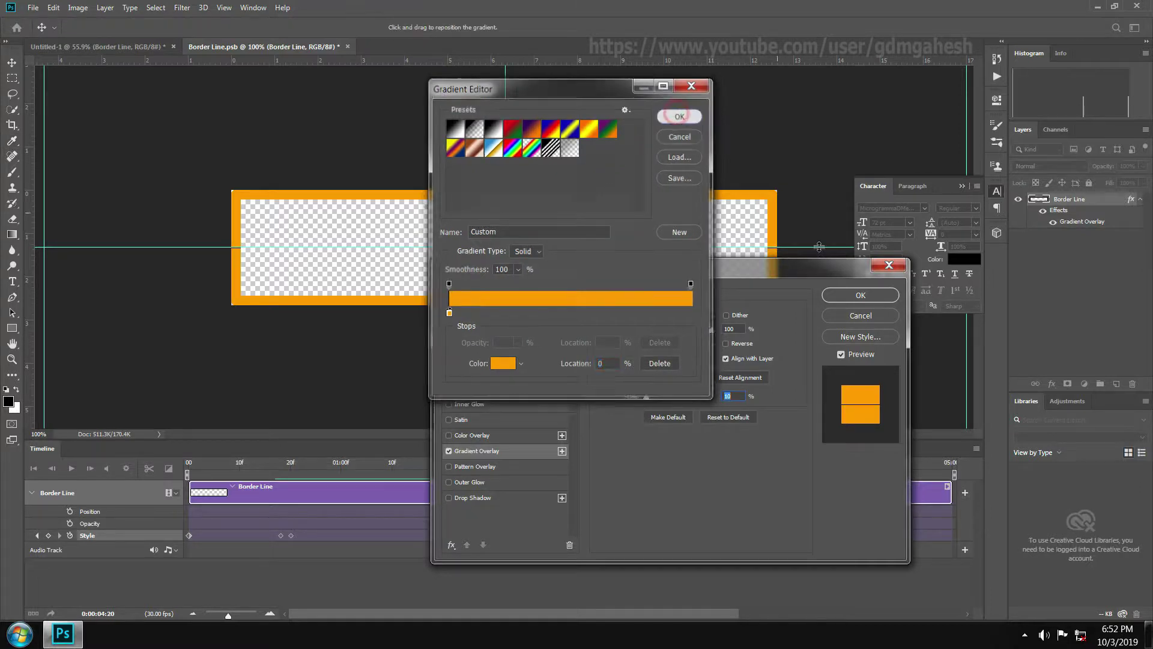
pyautogui.click(680, 116)
pyautogui.click(867, 293)
pyautogui.moveTo(808, 465); pyautogui.dragTo(211, 469)
pyautogui.click(71, 468)
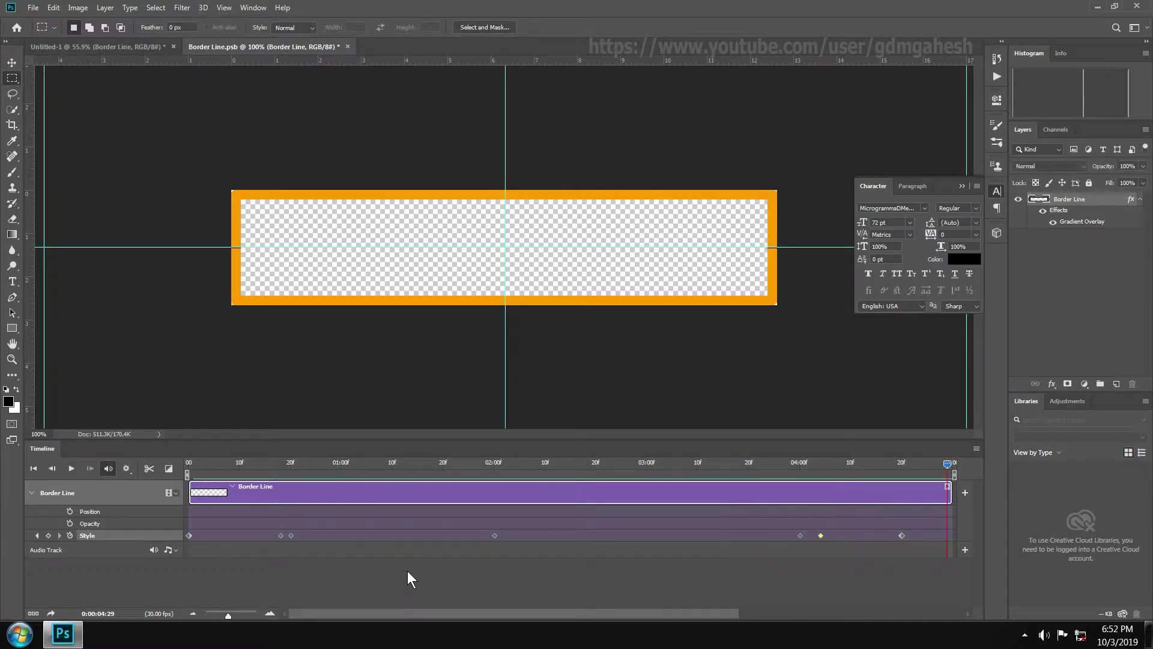
# Close Border Line.psb, saving the changes
pyautogui.click(347, 46)
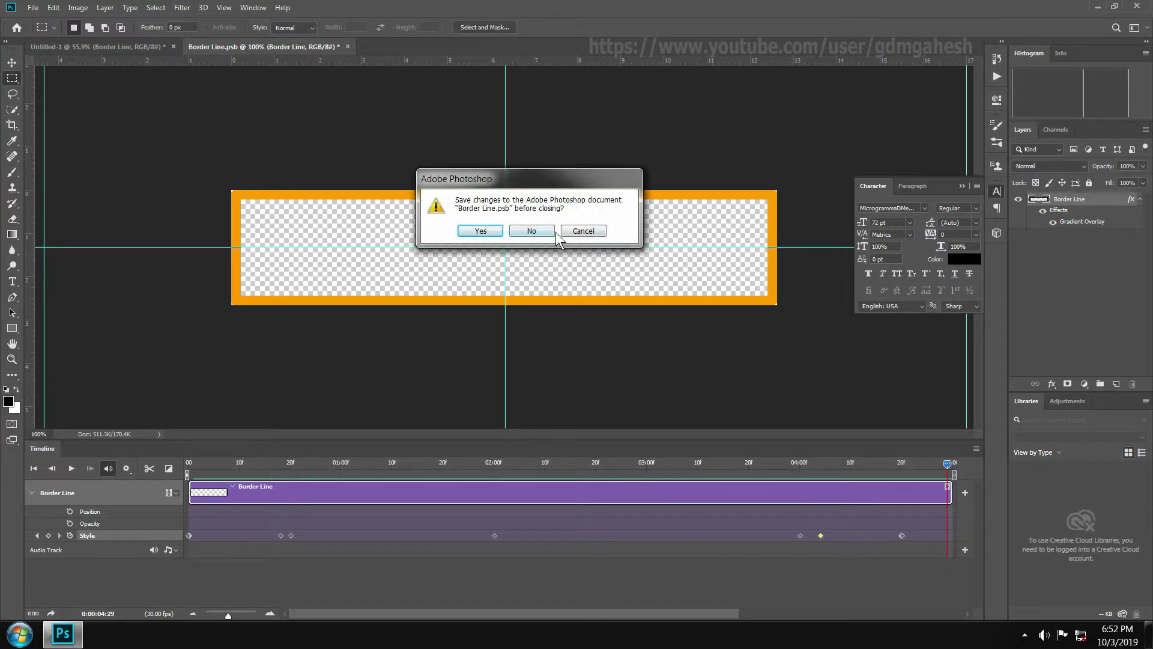
pyautogui.click(480, 231)
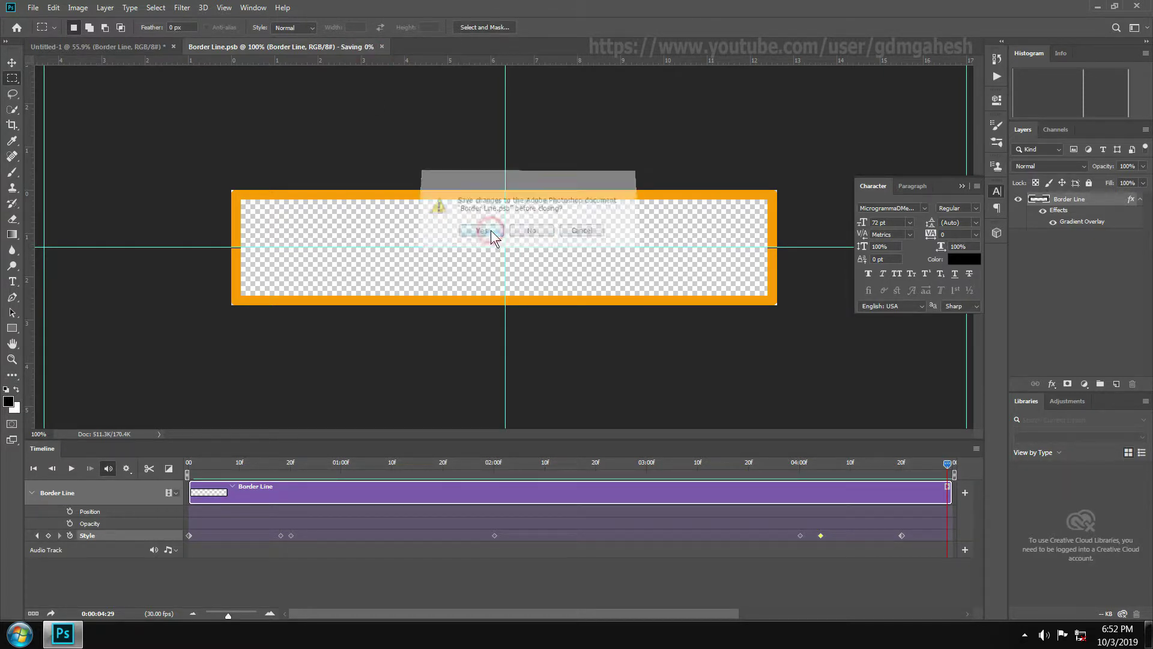
pyautogui.moveTo(208, 466)
pyautogui.mouseDown()
pyautogui.moveTo(790, 475)
pyautogui.moveTo(886, 464)
pyautogui.moveTo(188, 466)
pyautogui.mouseUp()
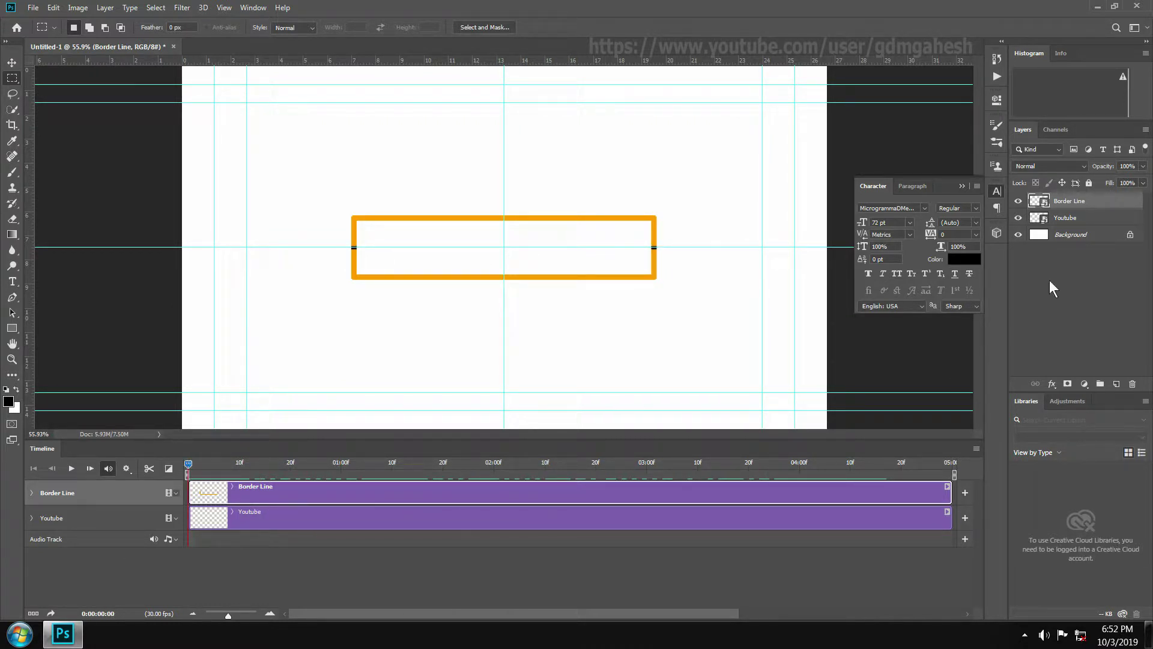
# Convert the Youtube and Border Line layers into one smart object named 'master Layer'
pyautogui.keyDown('shift'); pyautogui.click(1091, 219); pyautogui.keyUp('shift')
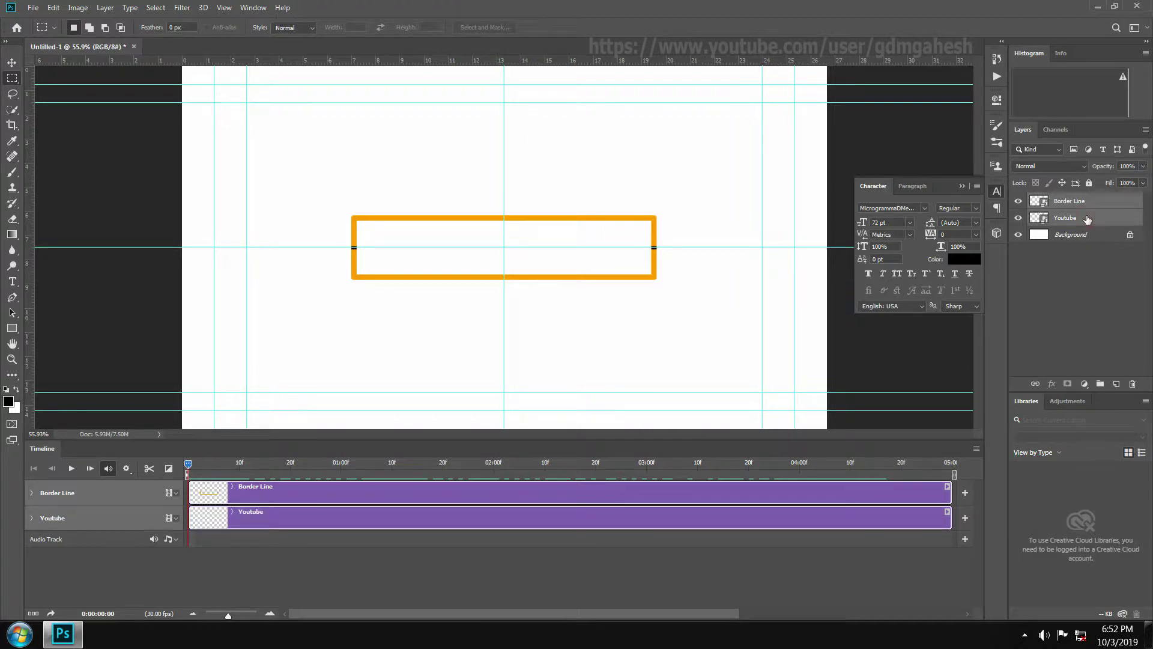
pyautogui.rightClick(1088, 218)
pyautogui.click(997, 233)
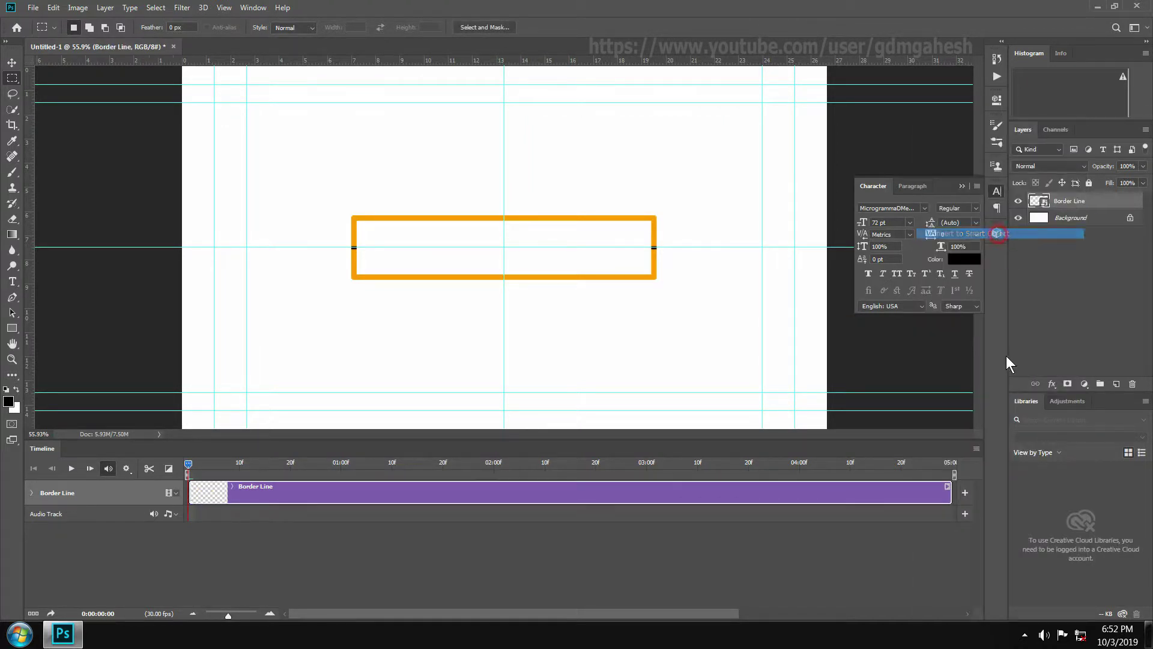
pyautogui.doubleClick(1075, 206)
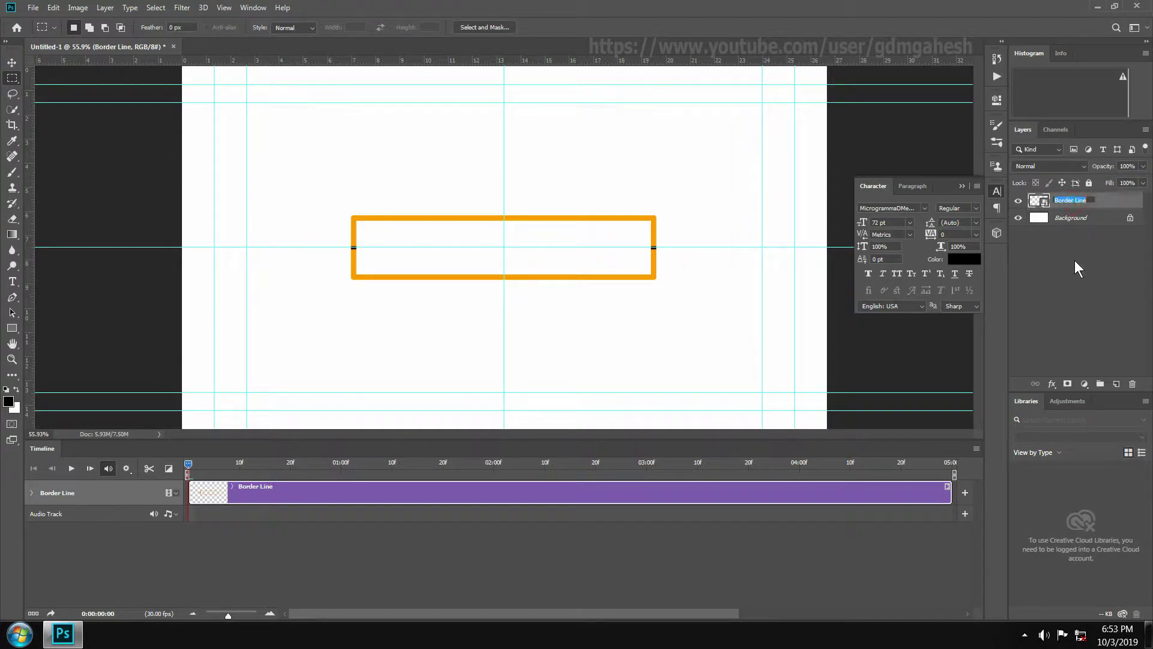
pyautogui.write('master Layer')
pyautogui.press('Return')
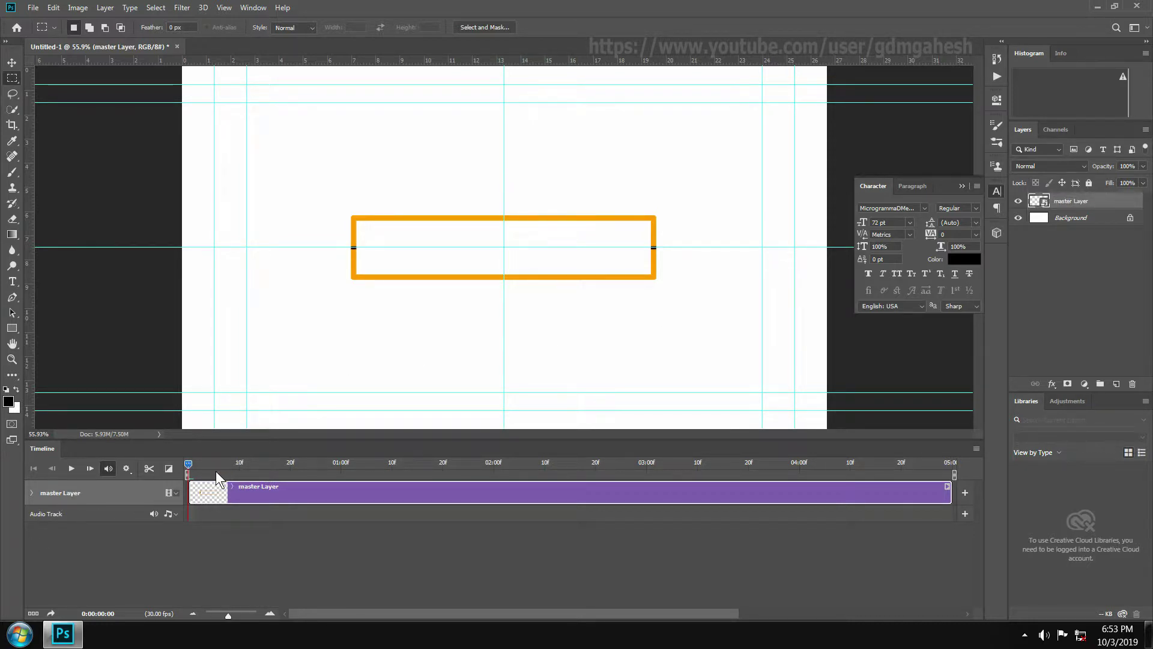
# Keyframe master Layer's Transform and enlarge it to about 193% at frame 0
pyautogui.click(31, 493)
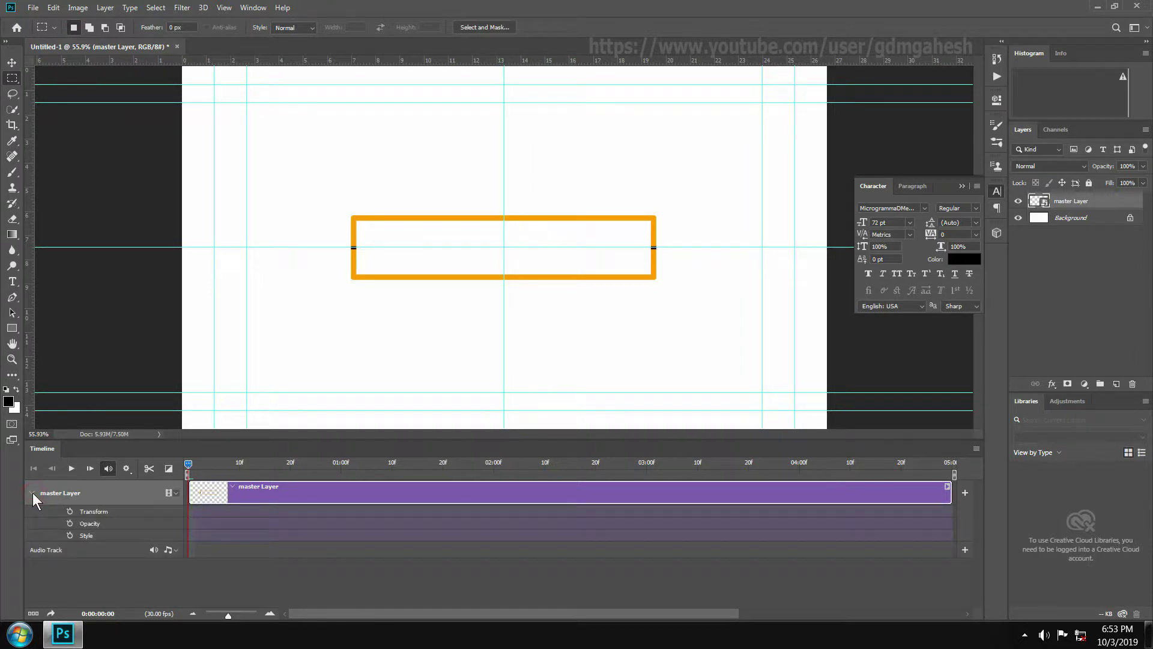
pyautogui.click(70, 512)
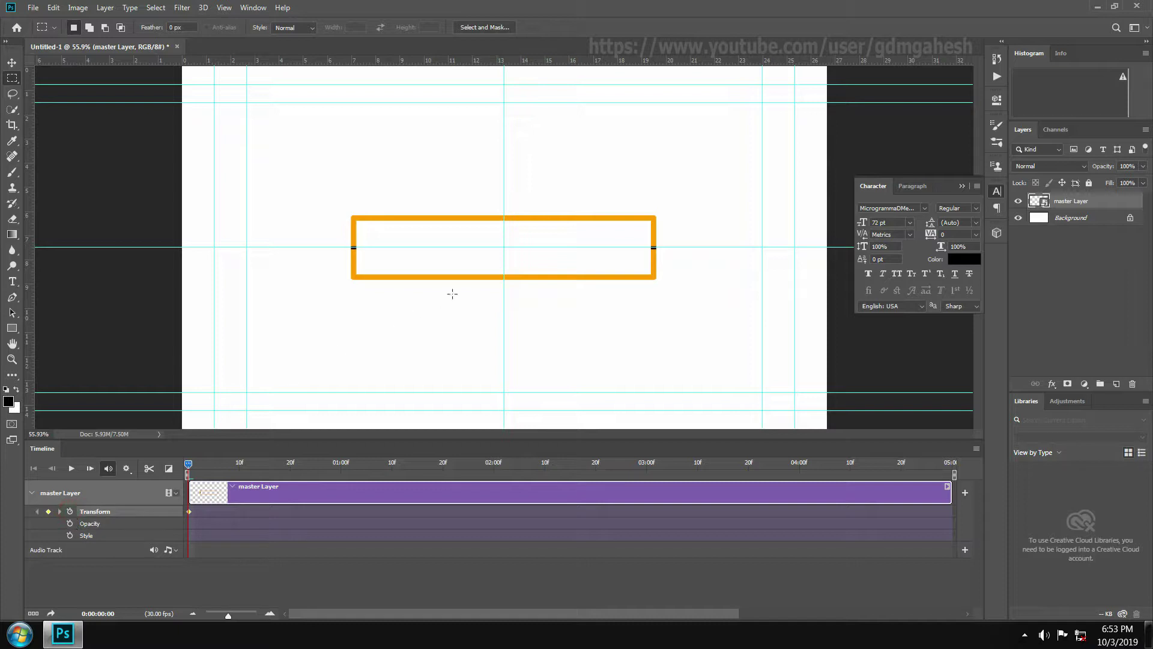
pyautogui.hotkey('ctrl', 't')
pyautogui.scroll(-4, 525, 284)
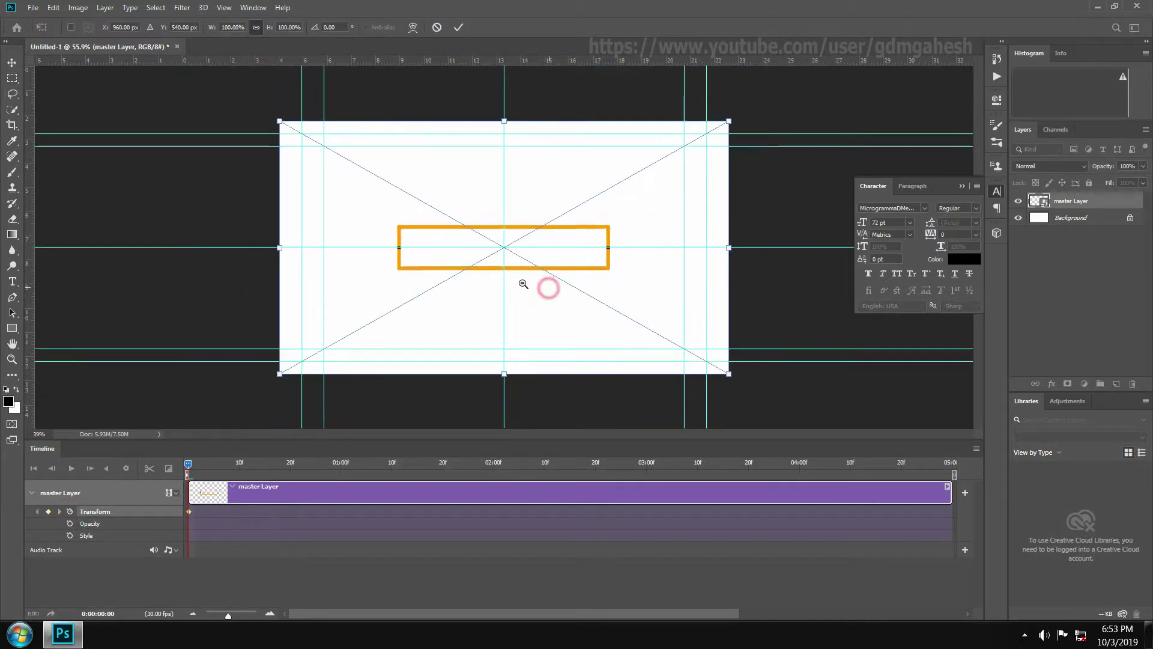
pyautogui.moveTo(653, 331); pyautogui.dragTo(815, 425)
pyautogui.doubleClick(544, 307)
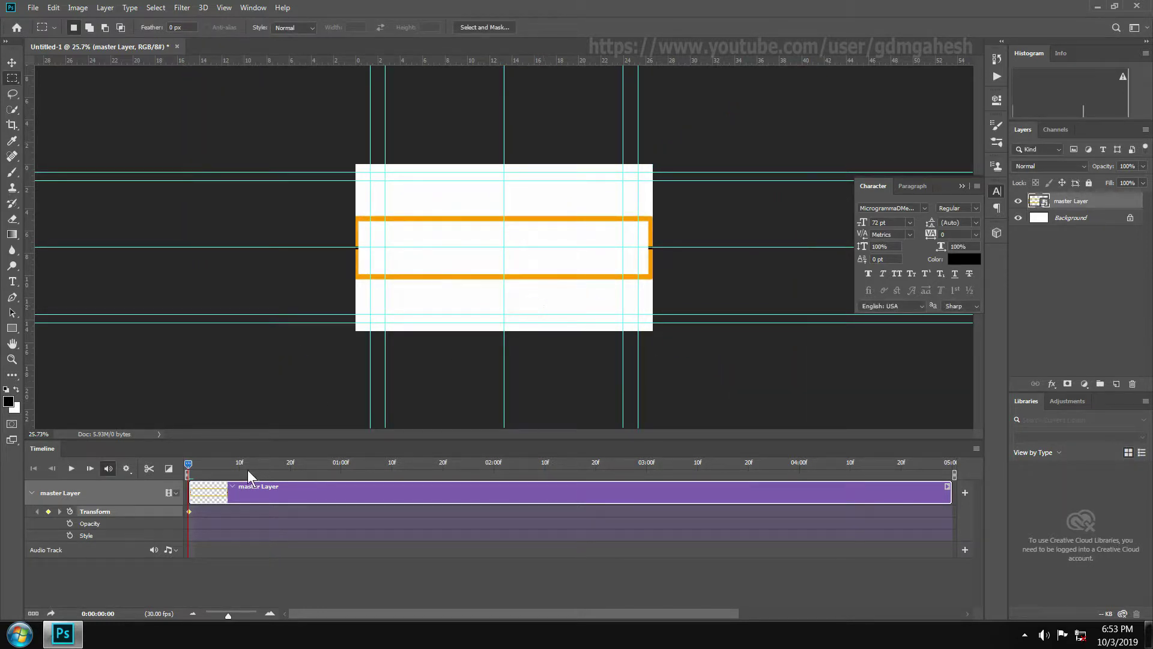
# Around frame 20, scale master Layer down to about 80% as a new keyframe
pyautogui.moveTo(189, 464); pyautogui.dragTo(292, 477)
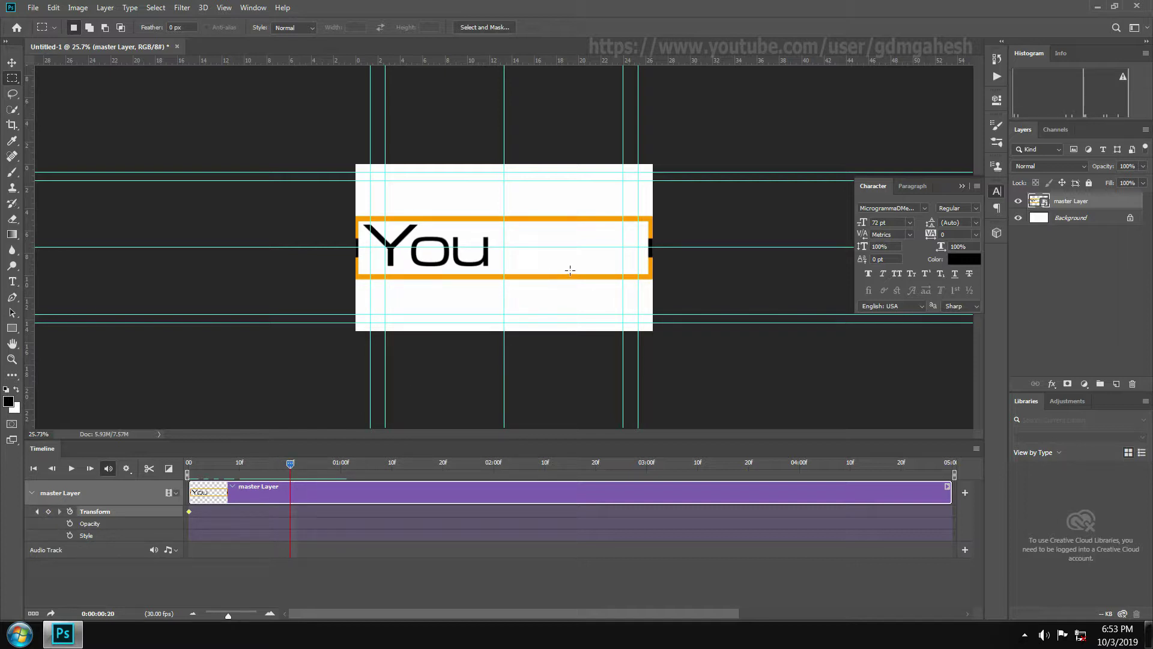
pyautogui.hotkey('ctrl', 't')
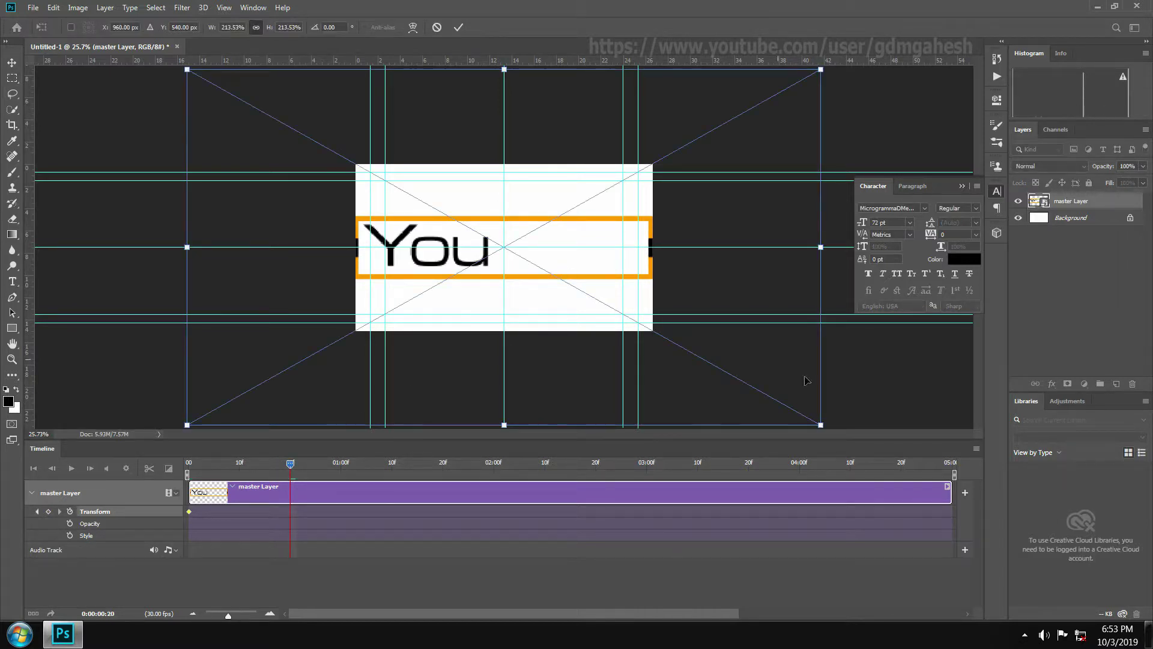
pyautogui.moveTo(823, 422); pyautogui.dragTo(604, 333)
pyautogui.scroll(3, 514, 280)
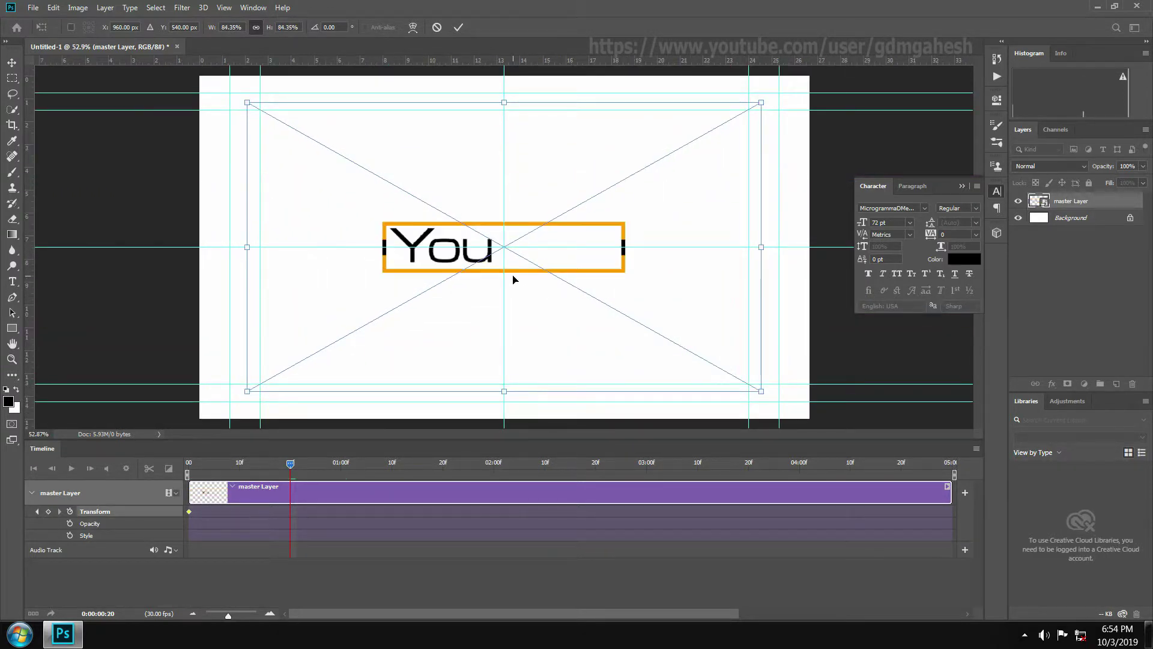
pyautogui.moveTo(761, 390); pyautogui.dragTo(746, 383)
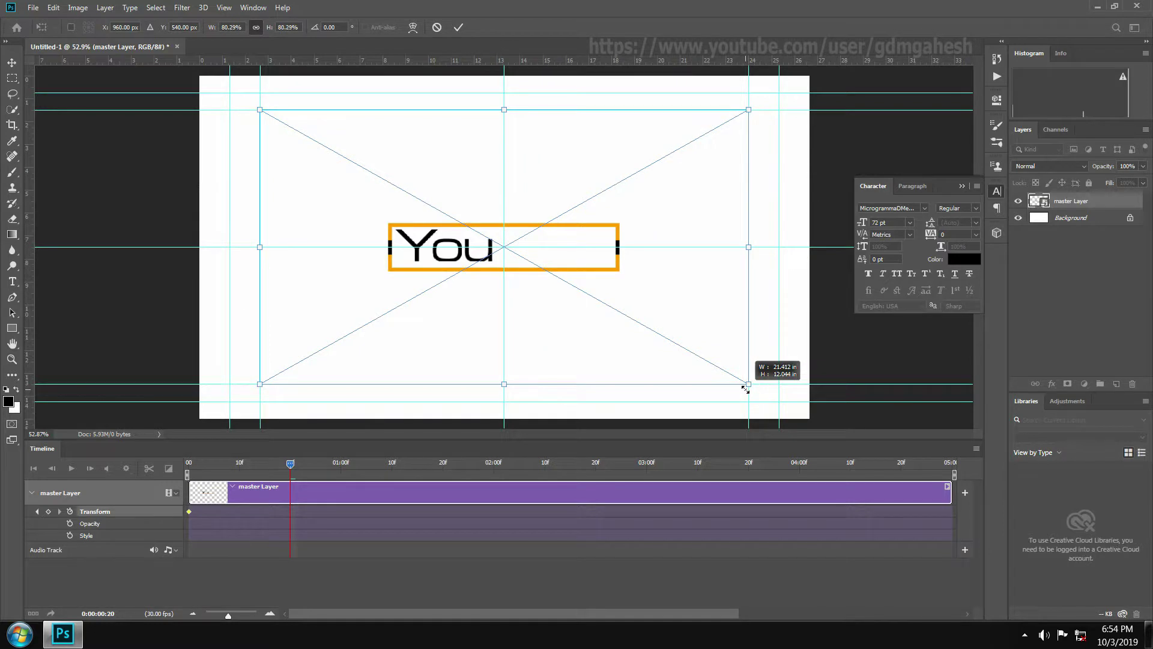
pyautogui.doubleClick(522, 269)
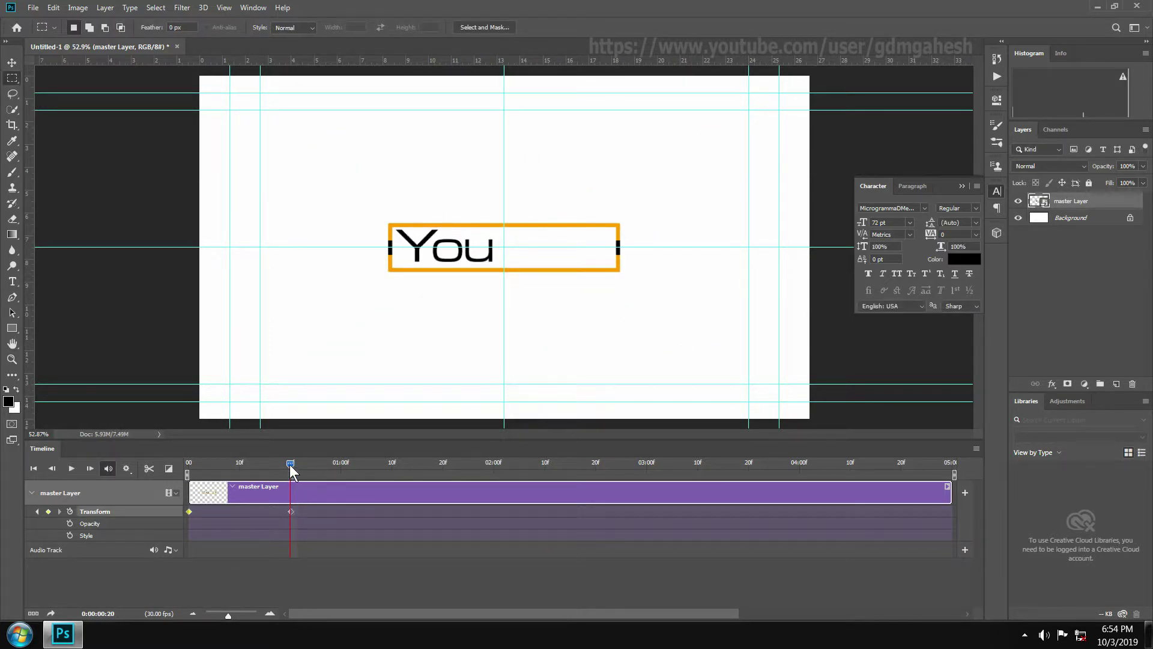
# Move the 20f transform keyframe to 15f and shrink the logo to about 70% at 02:00
pyautogui.moveTo(290, 464); pyautogui.dragTo(306, 463)
pyautogui.moveTo(290, 511); pyautogui.dragTo(265, 511)
pyautogui.moveTo(243, 469); pyautogui.dragTo(494, 464)
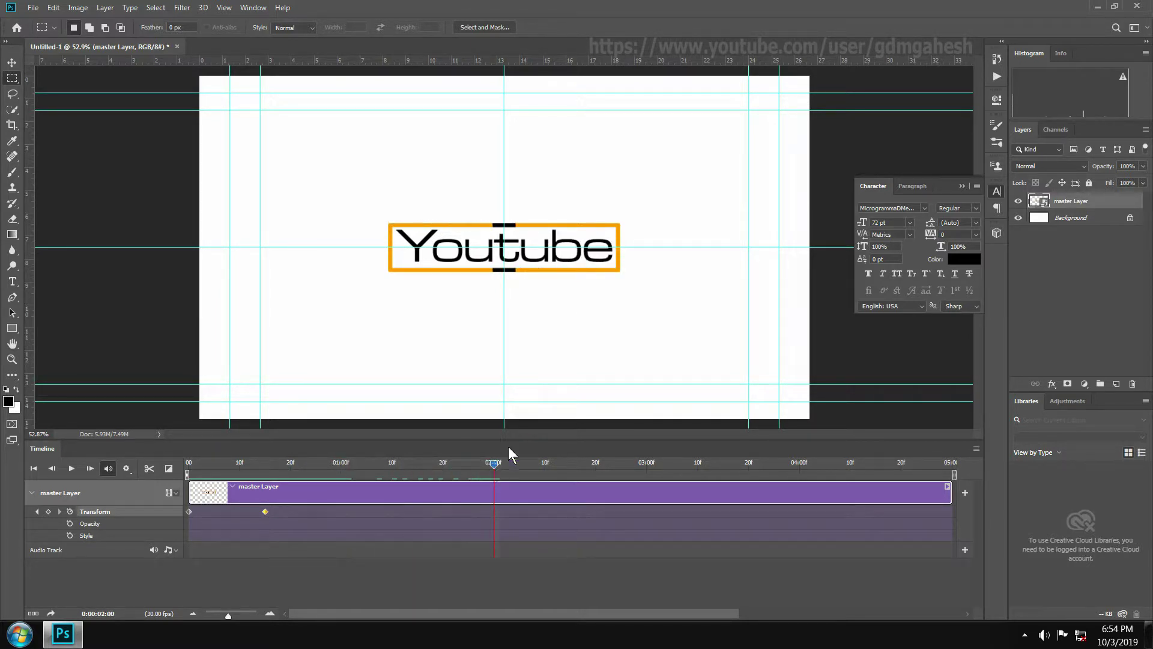
pyautogui.hotkey('ctrl', 't')
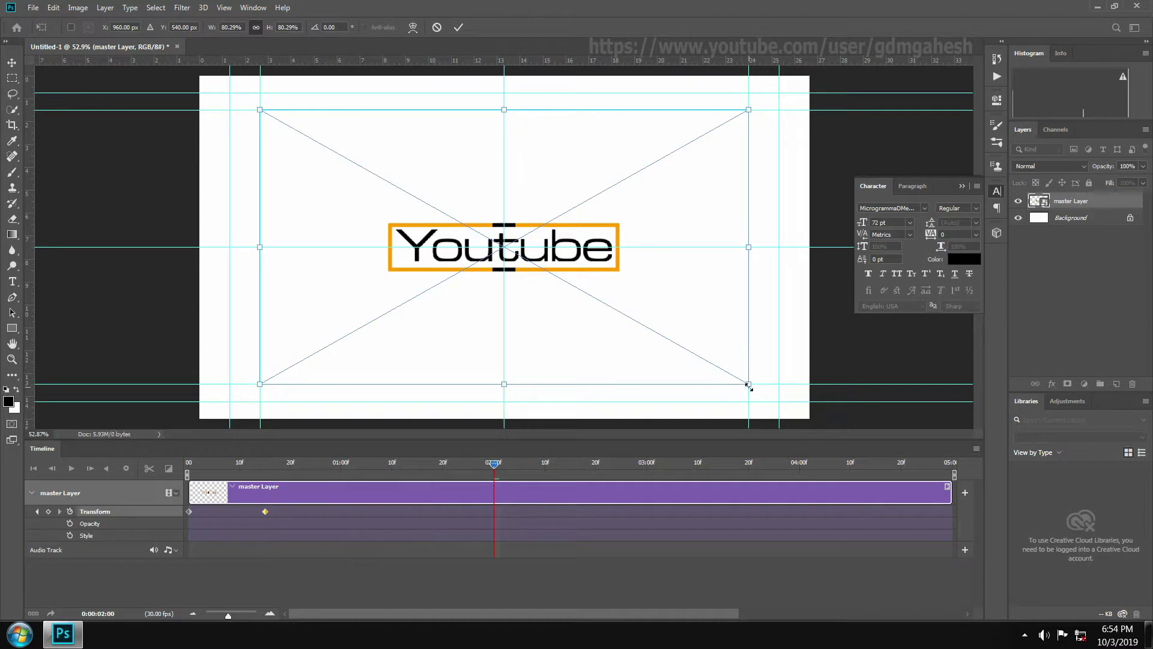
pyautogui.moveTo(745, 385); pyautogui.dragTo(712, 378)
pyautogui.press('Return')
# Copy the 15f transform keyframe and paste it into a new keyframe at 04:00
pyautogui.moveTo(494, 464); pyautogui.dragTo(799, 464)
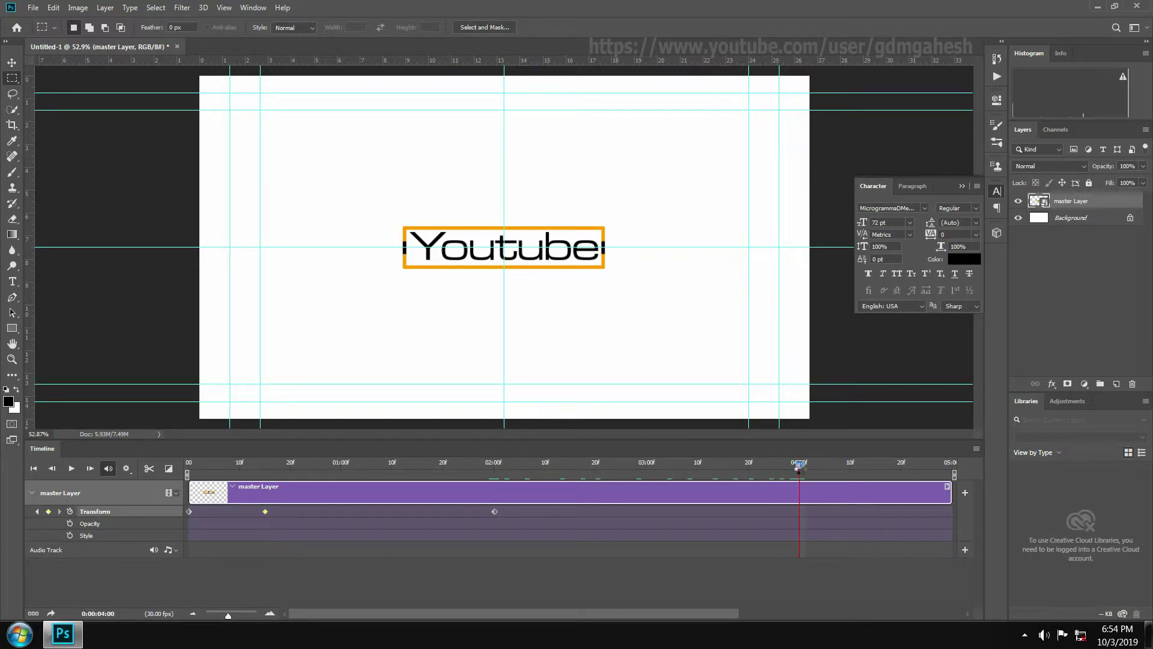
pyautogui.rightClick(265, 512)
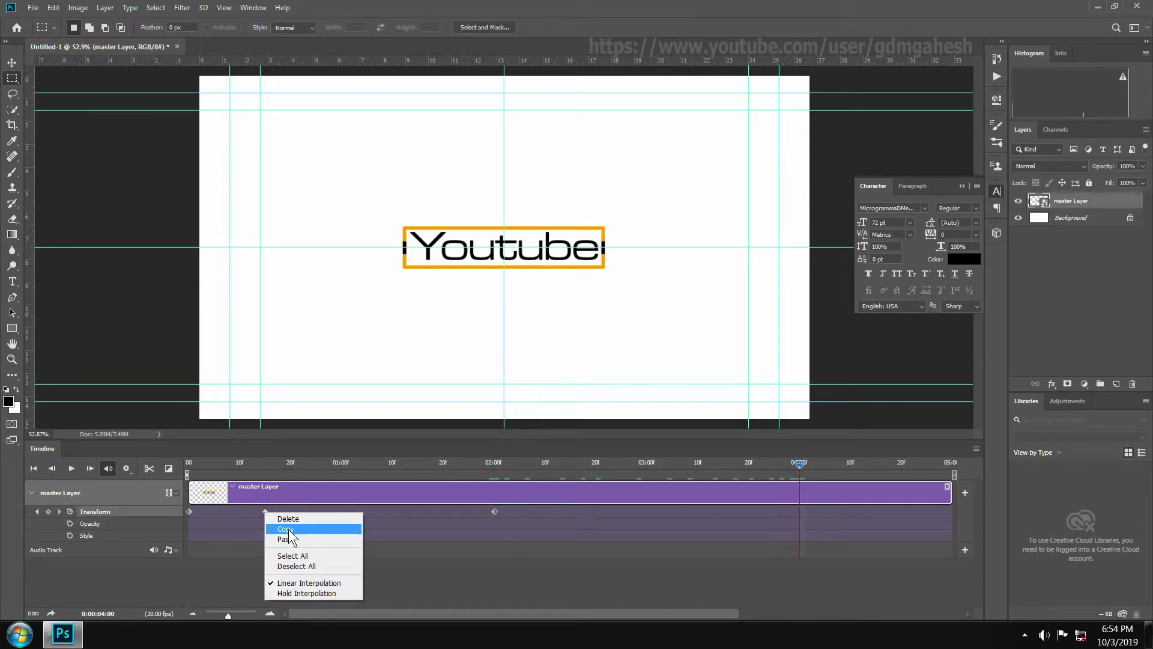
pyautogui.click(286, 531)
pyautogui.click(48, 511)
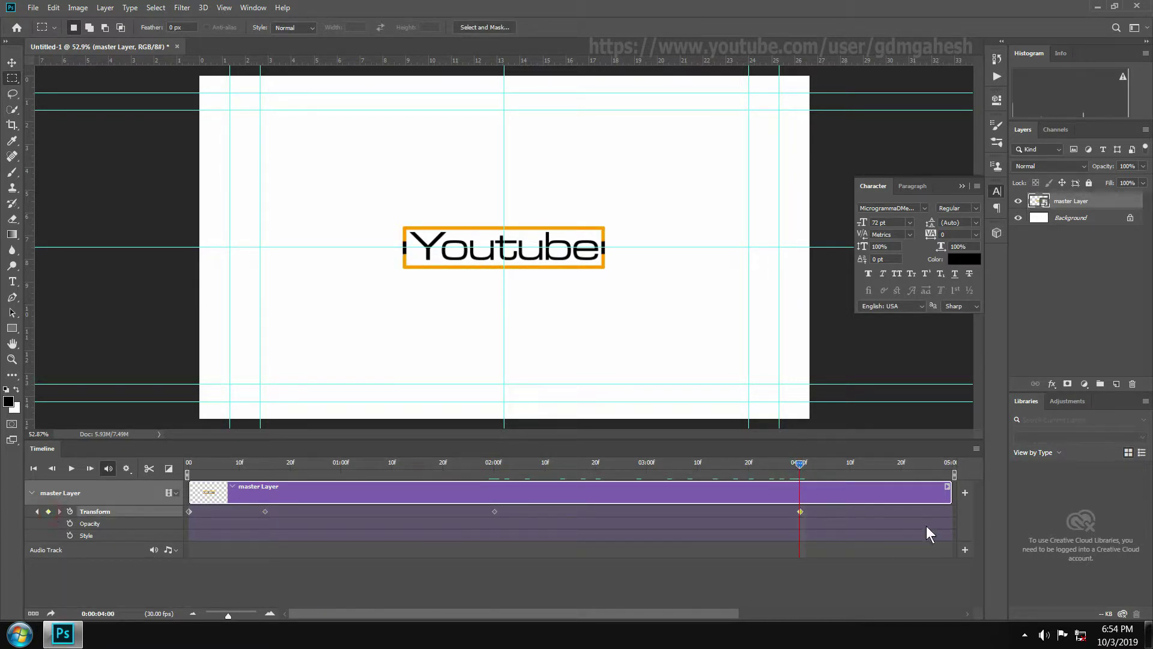
pyautogui.rightClick(801, 511)
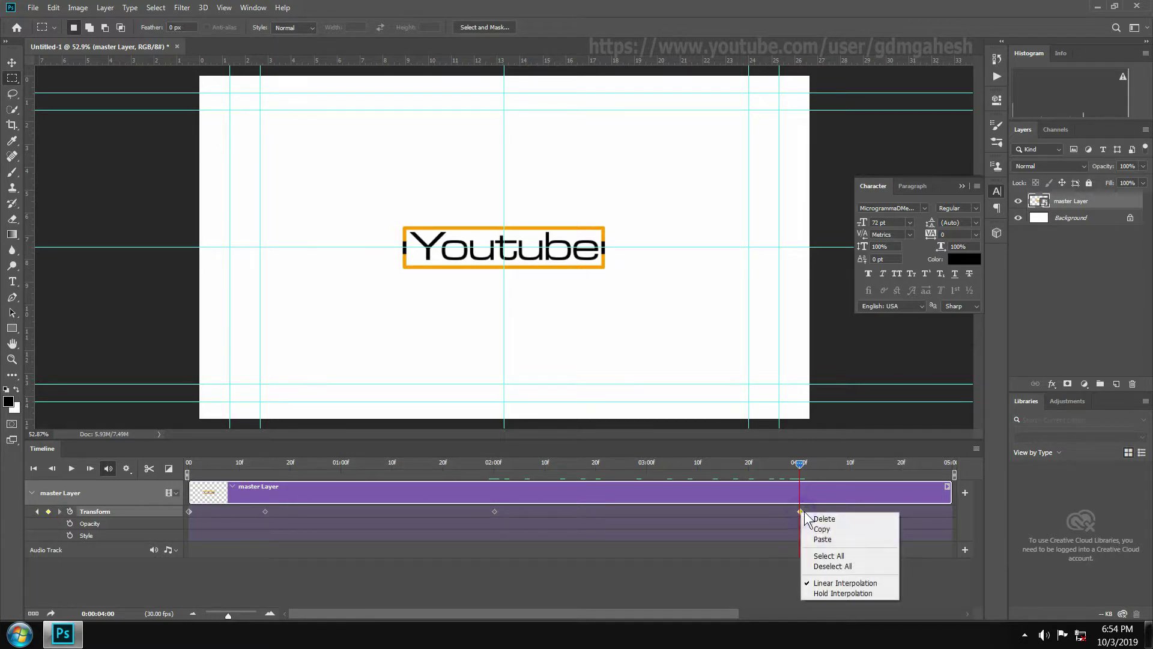
pyautogui.click(837, 536)
pyautogui.moveTo(478, 463); pyautogui.dragTo(946, 474)
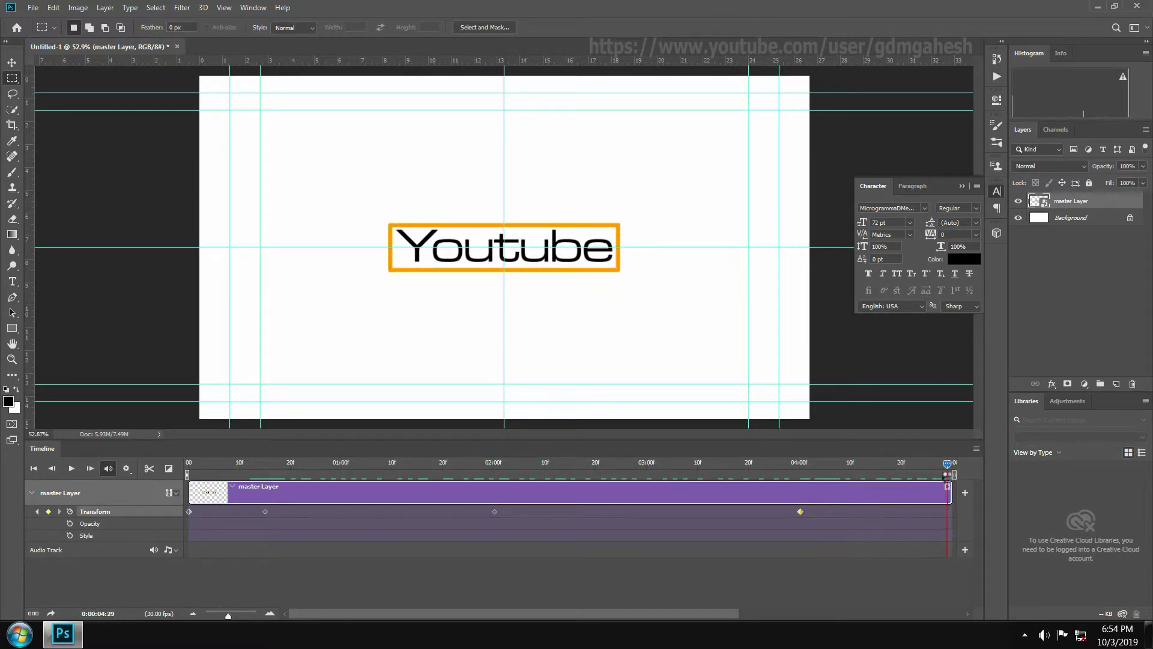
# At the last frame, scale master Layer up to about 230%
pyautogui.hotkey('ctrl', 't')
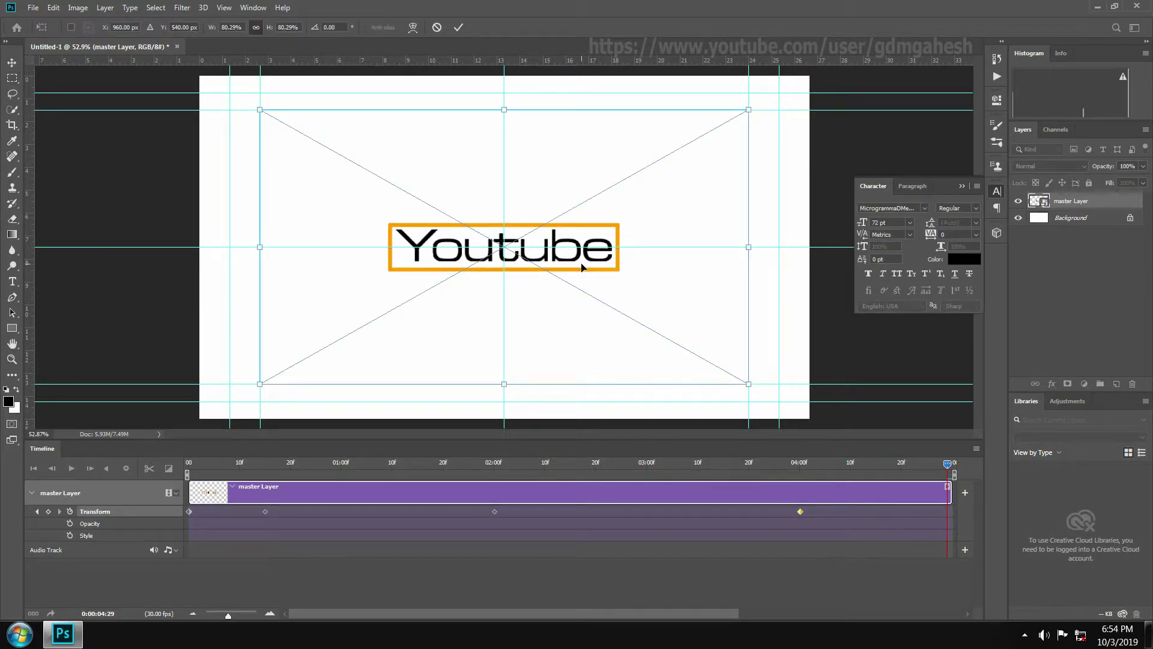
pyautogui.scroll(-3, 579, 298)
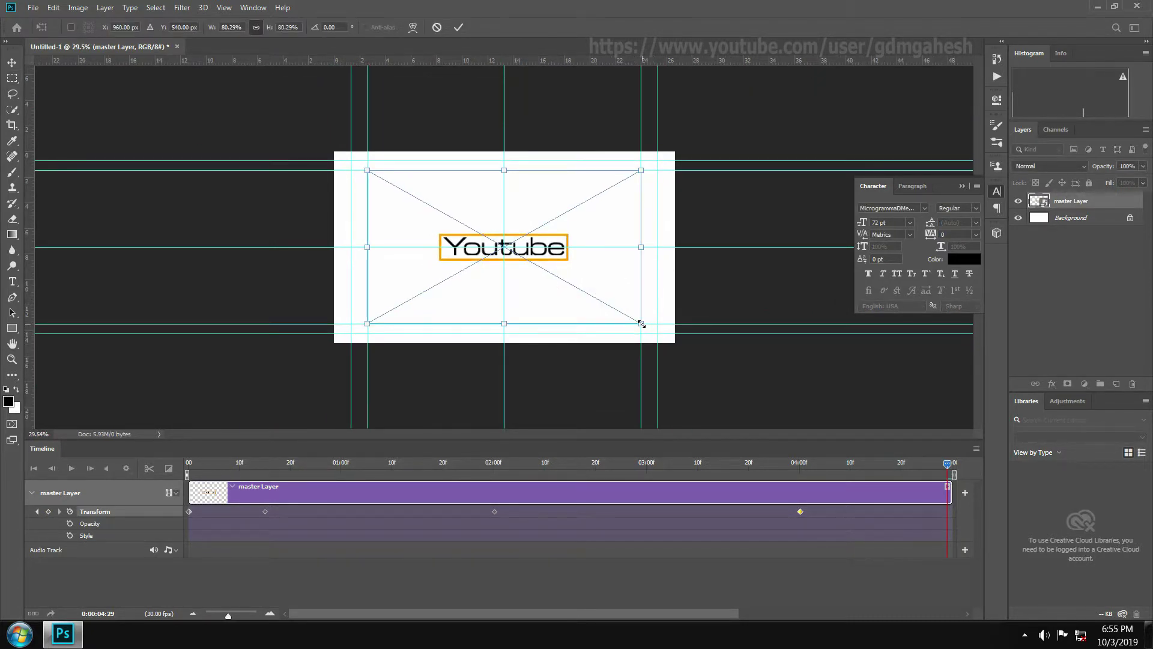
pyautogui.moveTo(642, 325); pyautogui.dragTo(980, 512)
pyautogui.scroll(-1, 589, 313)
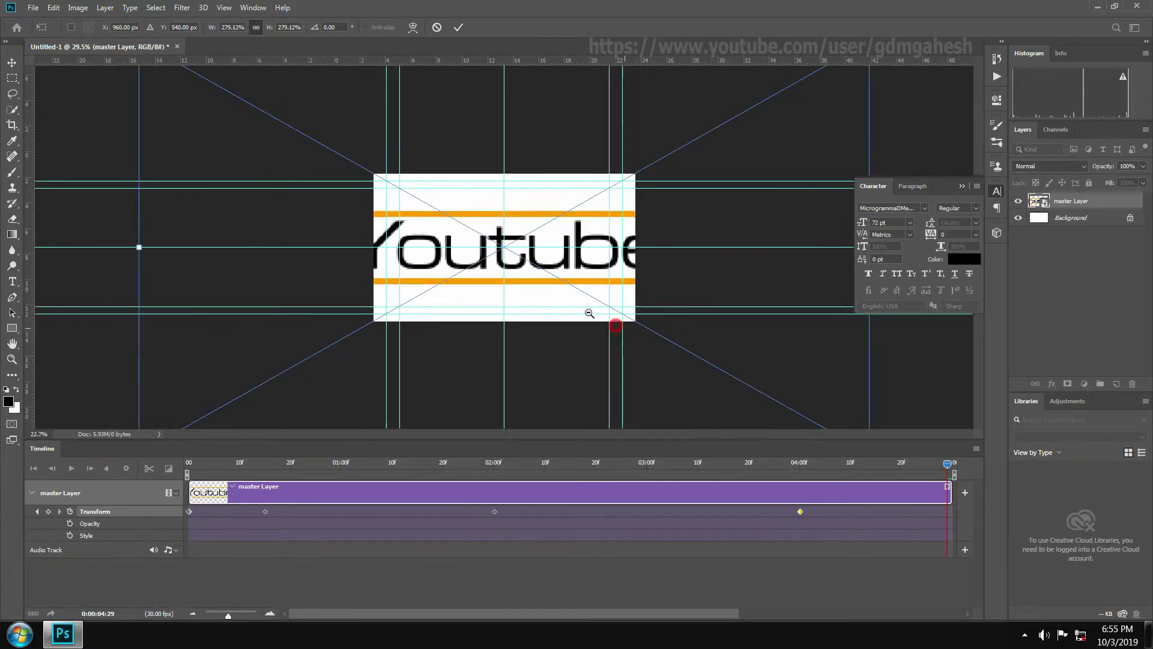
pyautogui.scroll(-3, 589, 313)
pyautogui.moveTo(675, 343); pyautogui.dragTo(644, 326)
pyautogui.press('Return')
pyautogui.scroll(5, 529, 251)
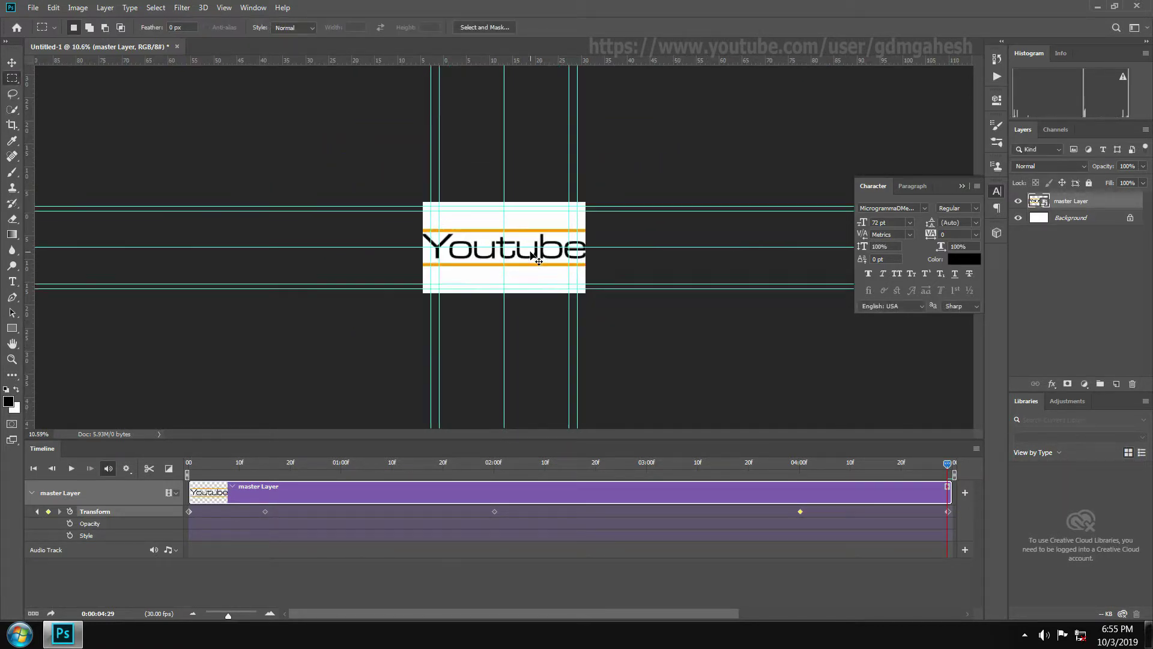
# Play and scrub the animation from around 04:00 to preview it
pyautogui.click(773, 470)
pyautogui.press('space')
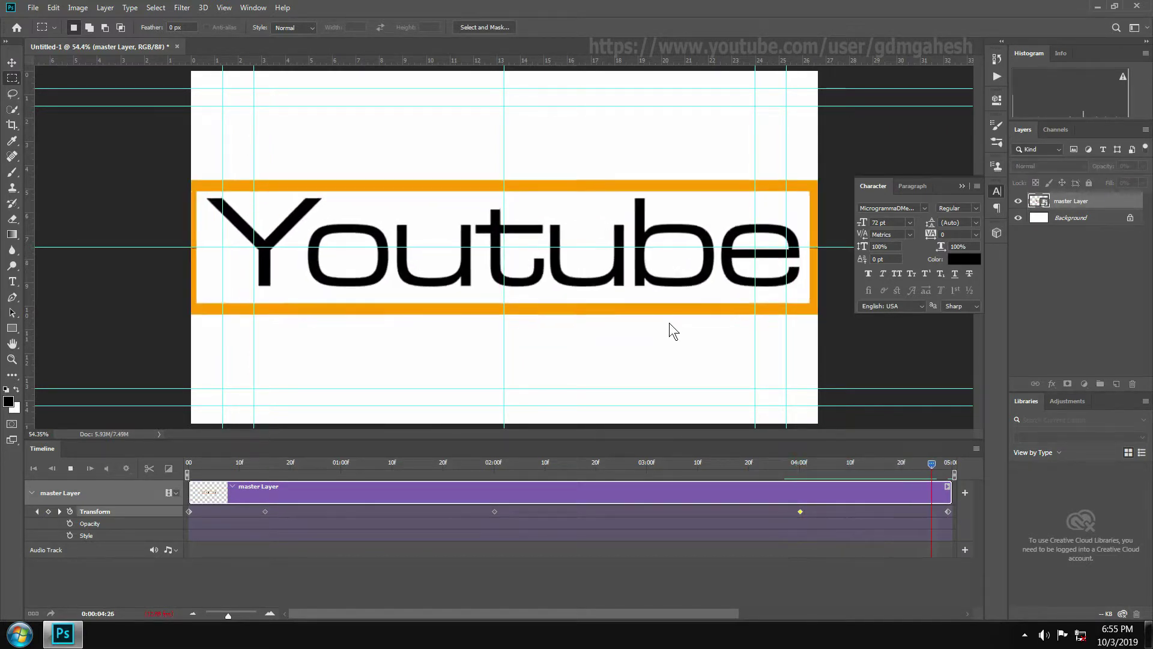
pyautogui.moveTo(288, 470); pyautogui.dragTo(519, 471)
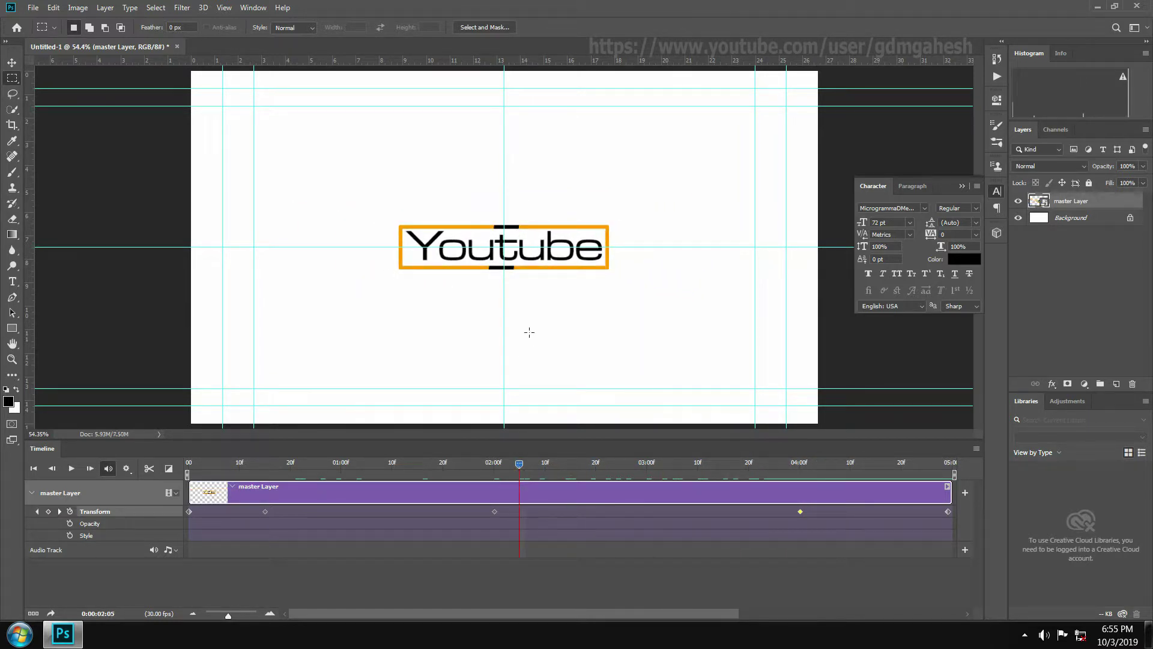
# Open master Layer as Border Line1.psb and set a Border Line Transform keyframe at 04:00
pyautogui.doubleClick(1038, 203)
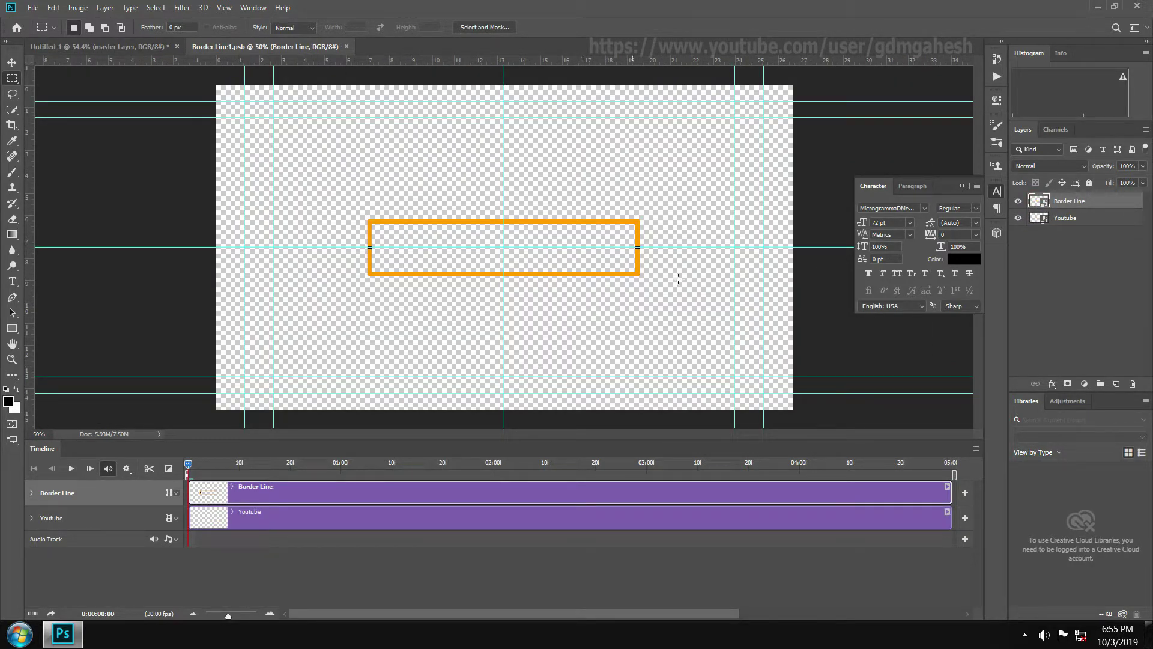
pyautogui.click(11, 62)
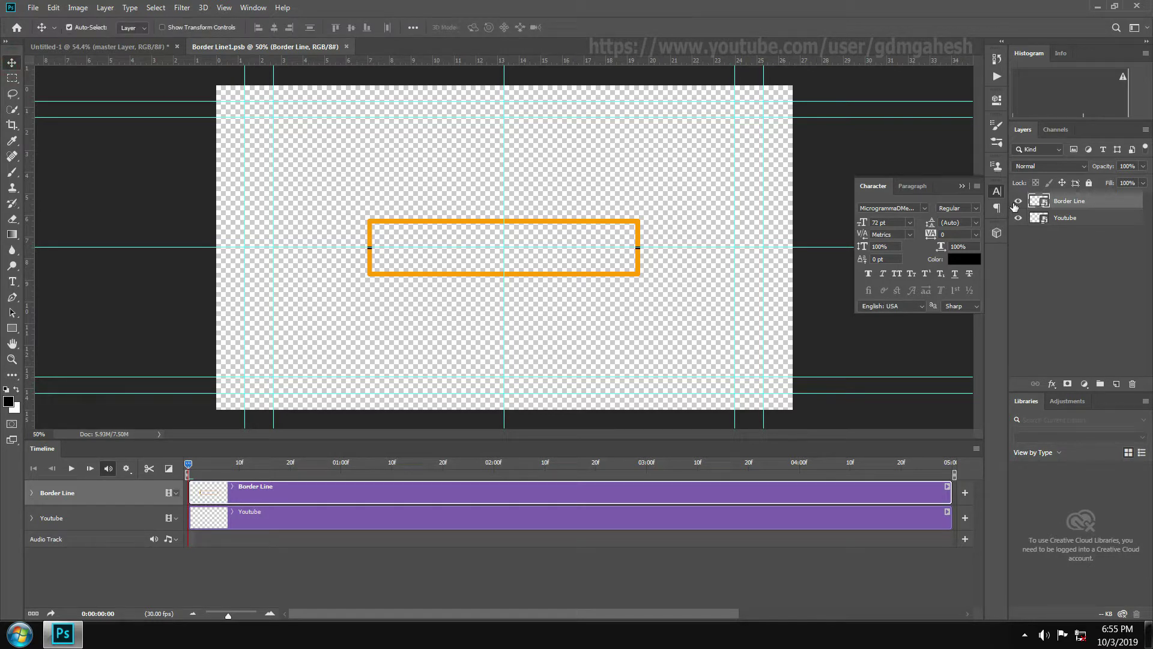
pyautogui.click(33, 493)
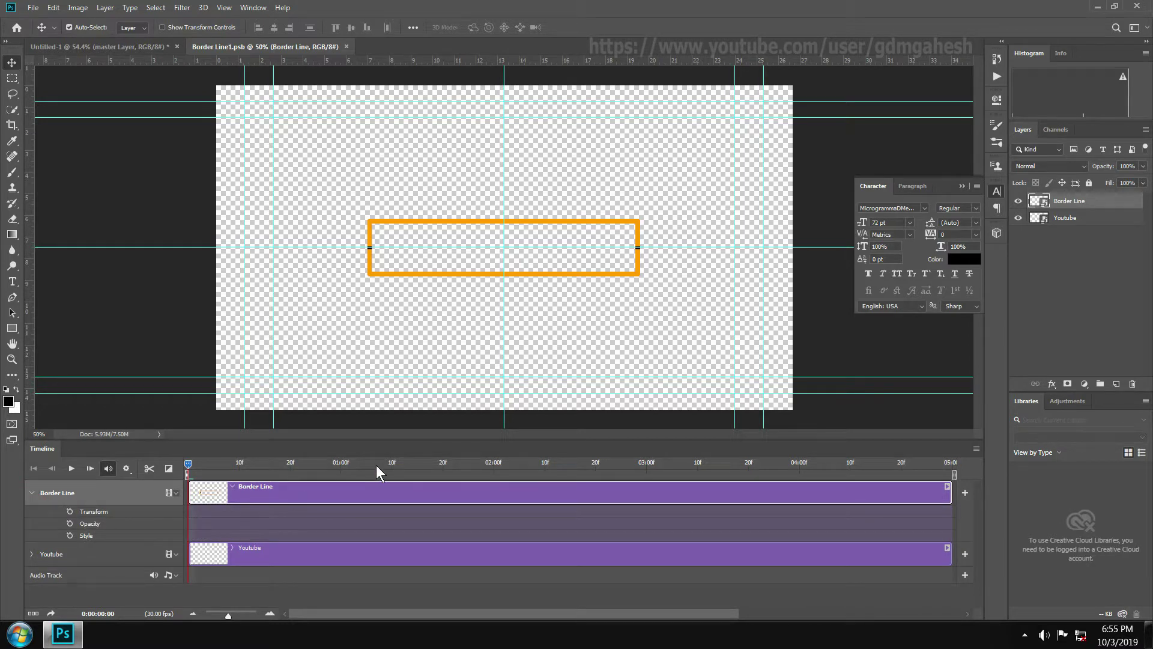
pyautogui.moveTo(377, 473); pyautogui.dragTo(800, 464)
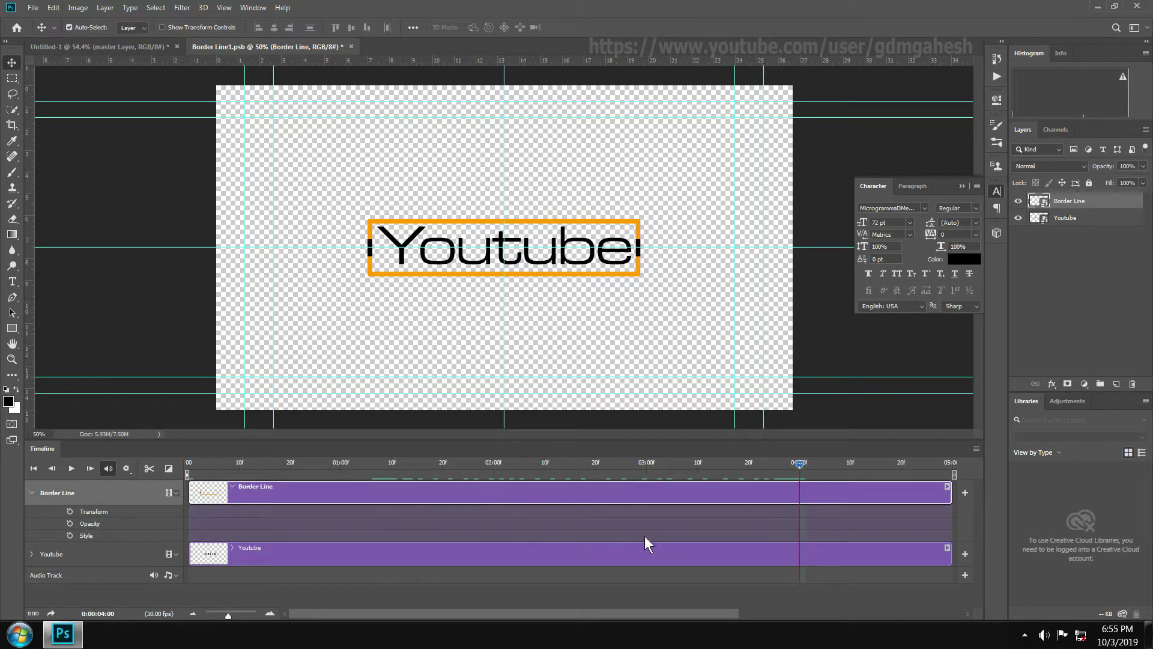
pyautogui.click(71, 511)
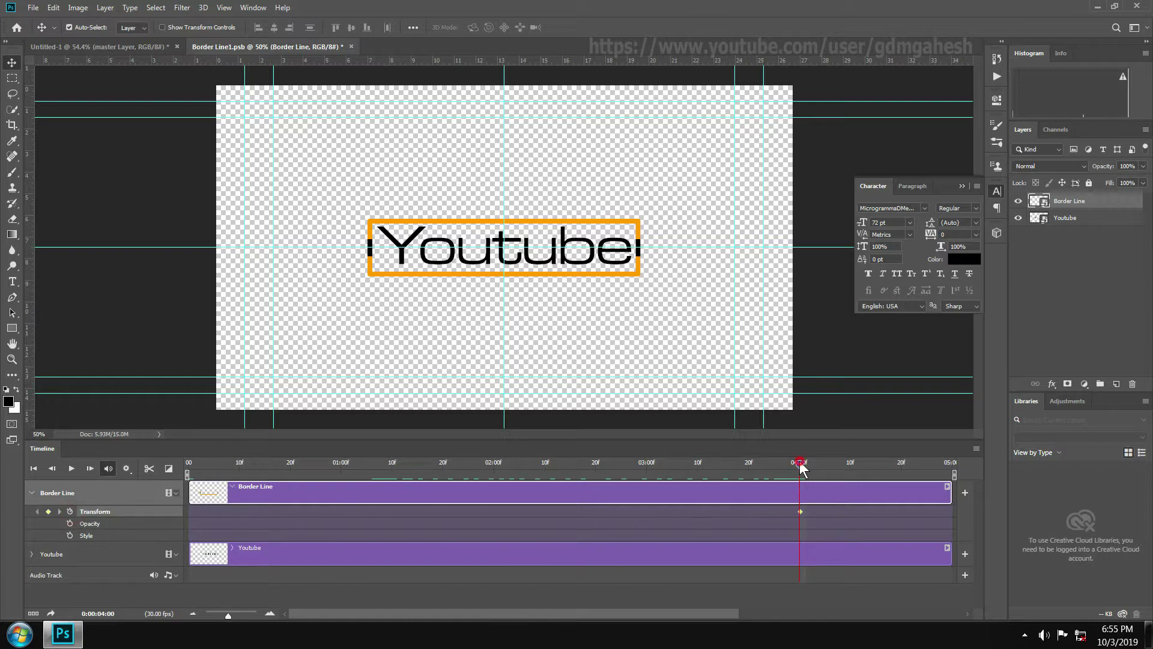
pyautogui.moveTo(802, 468); pyautogui.dragTo(943, 471)
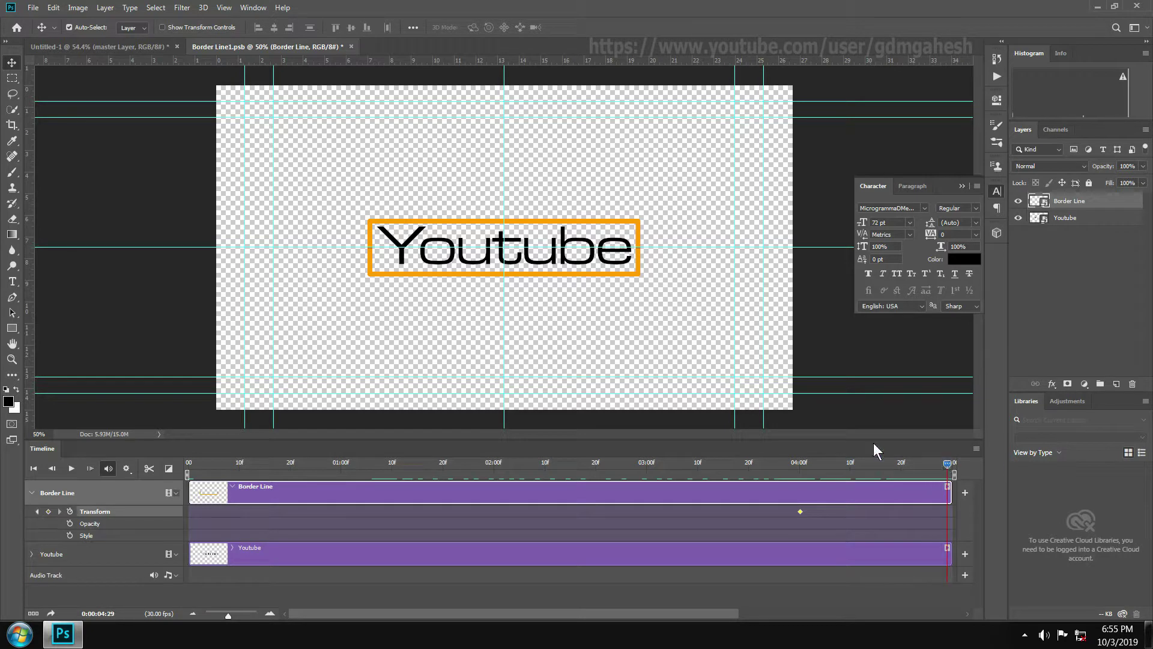
pyautogui.press('ctrl')
# Flip the orange border vertically at 04:14, adding a Transform keyframe there
pyautogui.moveTo(849, 465); pyautogui.dragTo(871, 464)
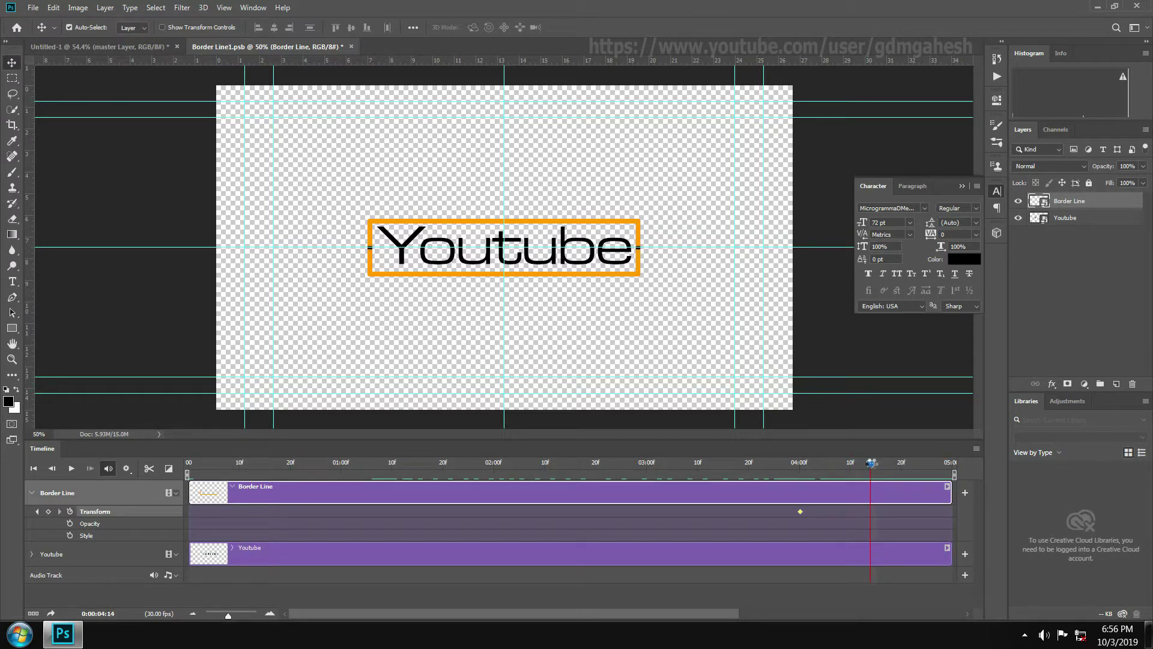
pyautogui.hotkey('ctrl', 't')
pyautogui.rightClick(563, 246)
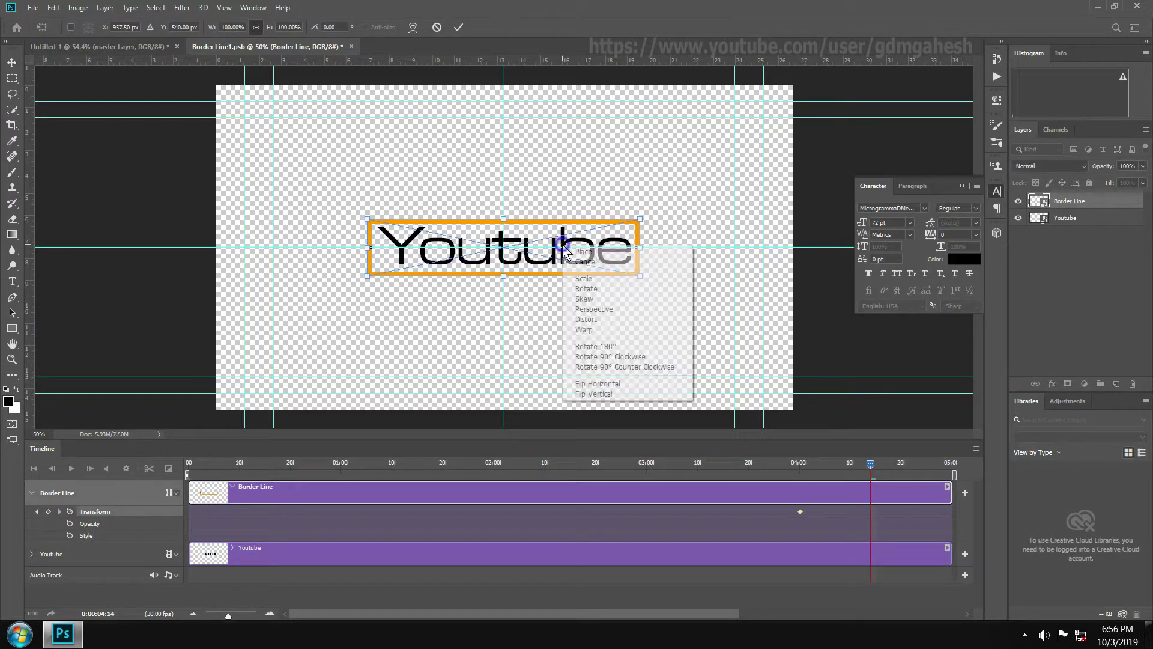
pyautogui.click(599, 394)
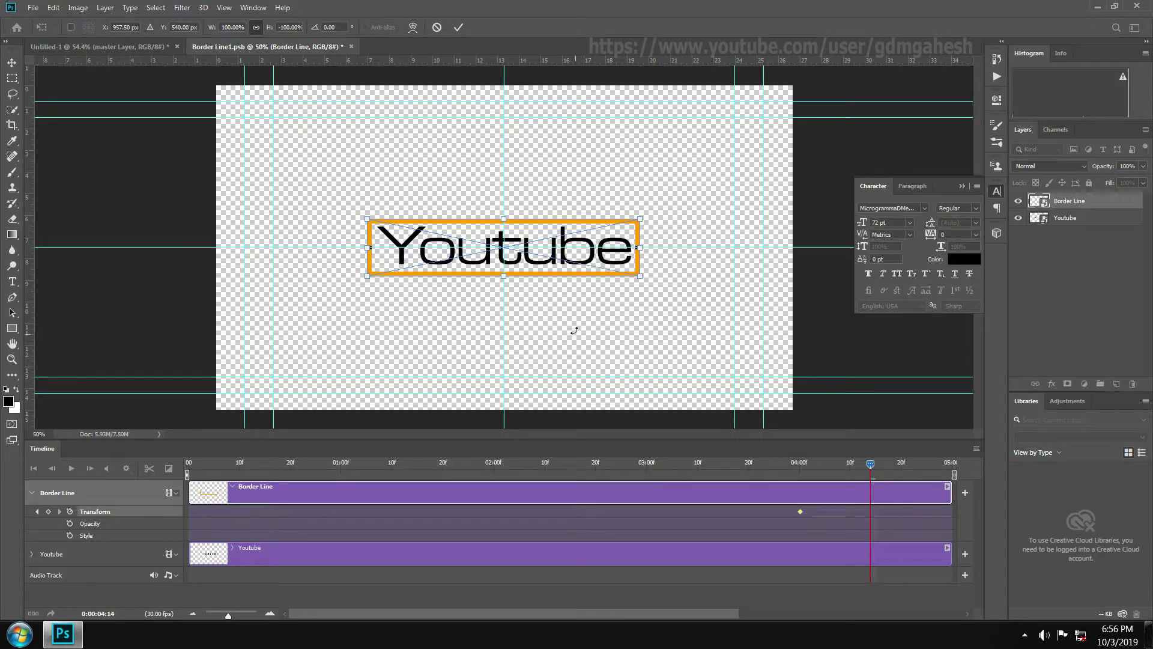
pyautogui.doubleClick(563, 271)
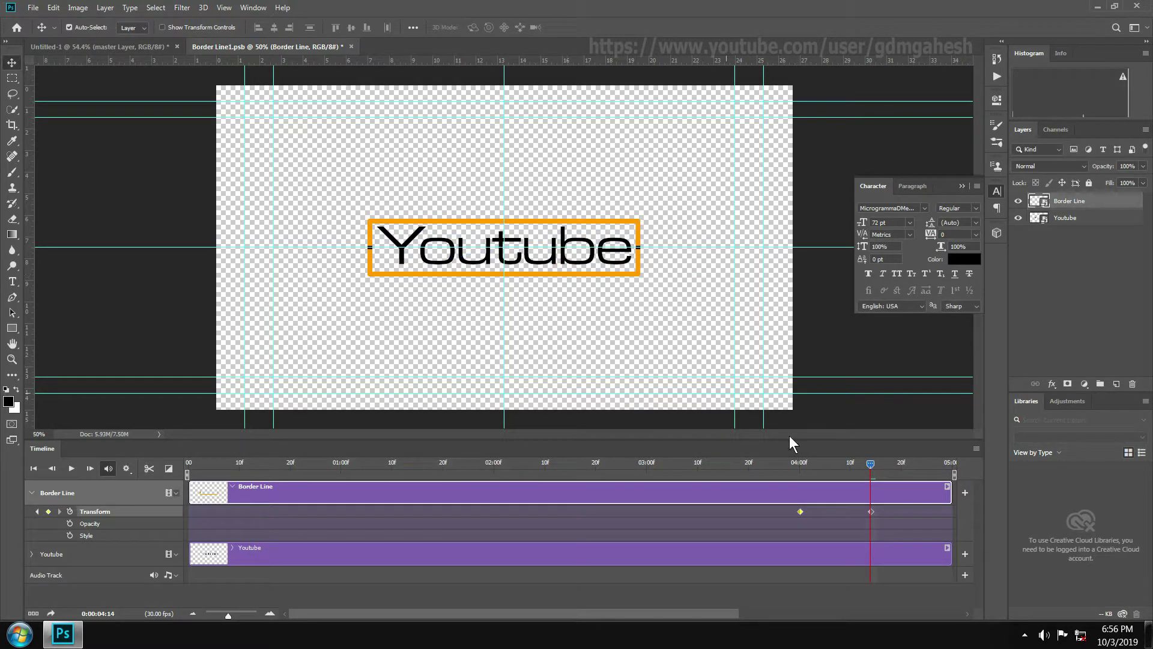
pyautogui.moveTo(817, 465); pyautogui.dragTo(901, 464)
# Copy the 04:00 border keyframe onto the end keyframe and replay the border animation
pyautogui.rightClick(800, 512)
pyautogui.click(832, 532)
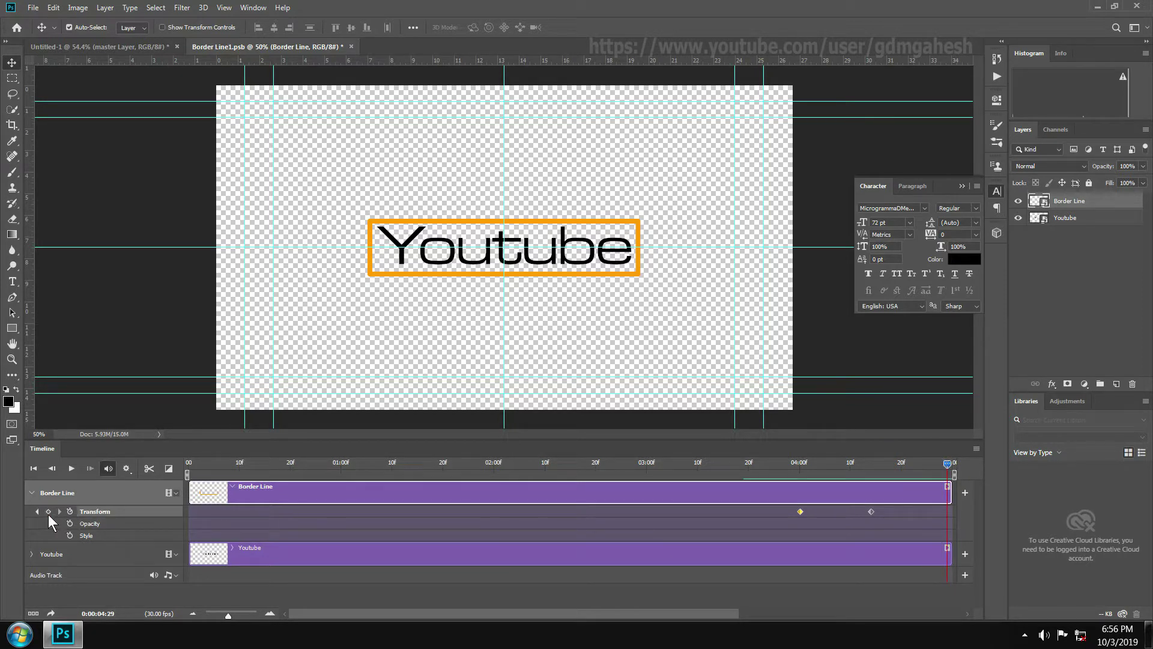
pyautogui.rightClick(950, 512)
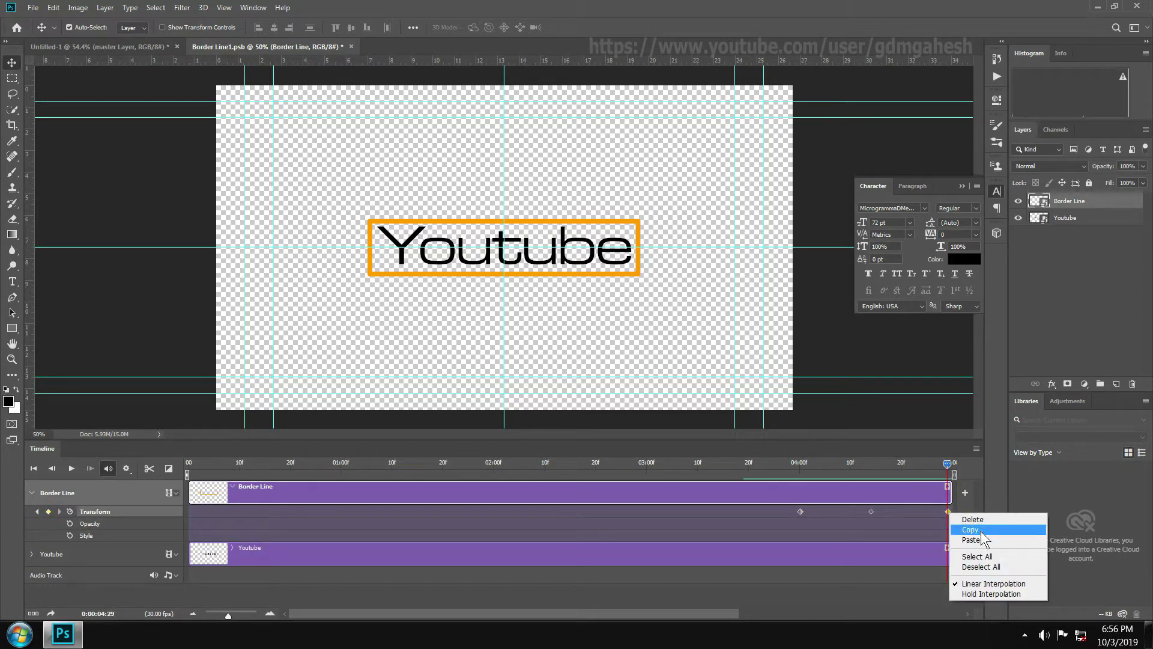
pyautogui.click(991, 539)
pyautogui.moveTo(812, 463); pyautogui.dragTo(956, 466)
pyautogui.moveTo(829, 464); pyautogui.dragTo(803, 475)
# Keyframe the Youtube layer's Transform at 04:00 and flip the text vertically at 04:14
pyautogui.click(35, 550)
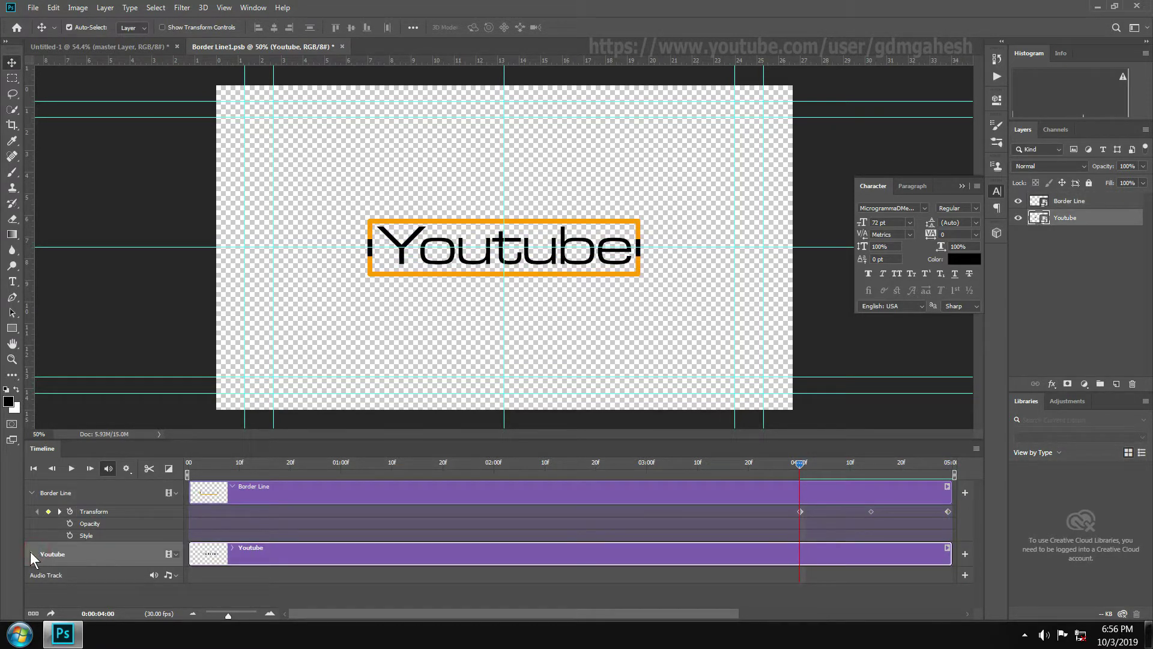
pyautogui.click(31, 552)
pyautogui.click(69, 573)
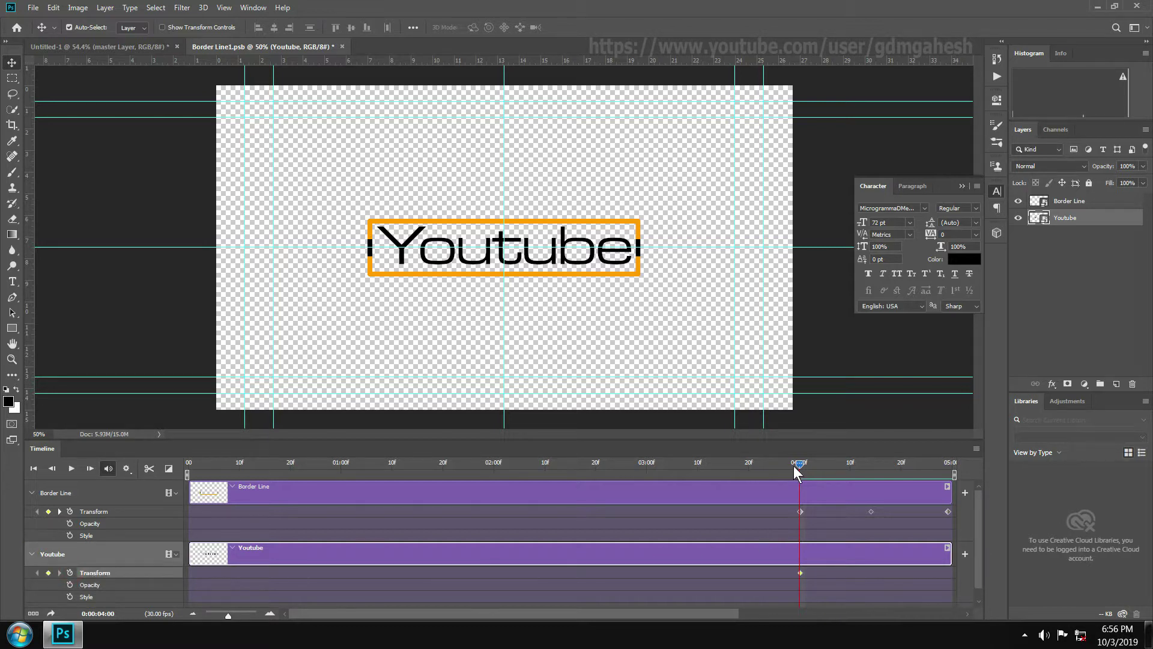
pyautogui.moveTo(795, 462); pyautogui.dragTo(872, 465)
pyautogui.hotkey('ctrl', 't')
pyautogui.rightClick(531, 255)
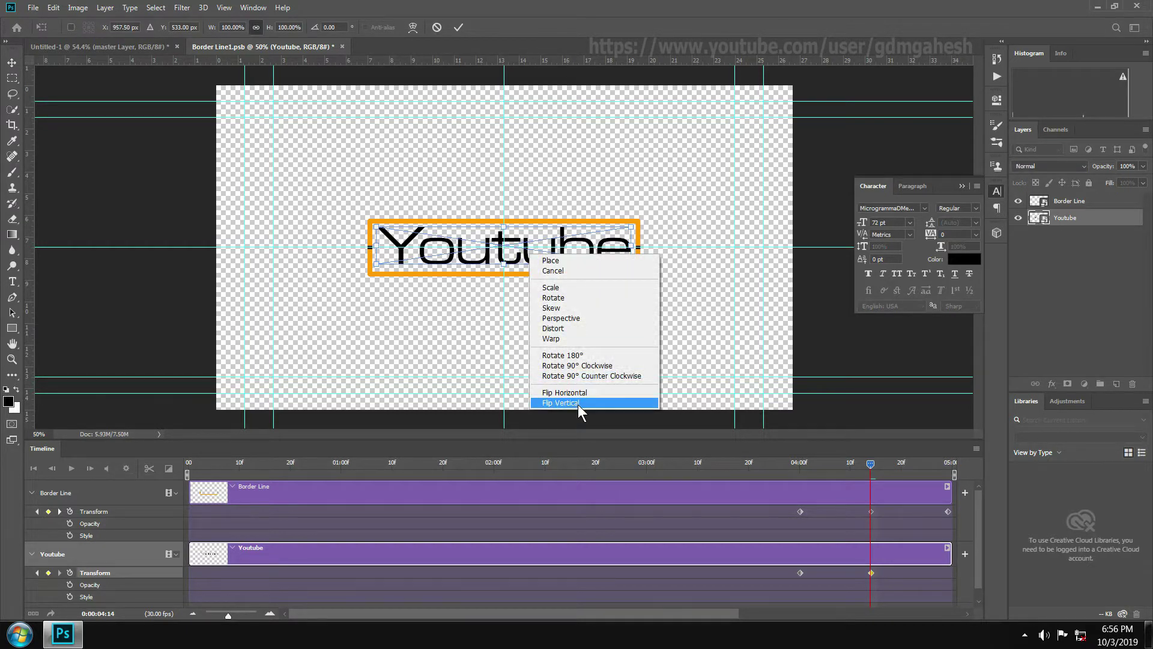
pyautogui.click(593, 401)
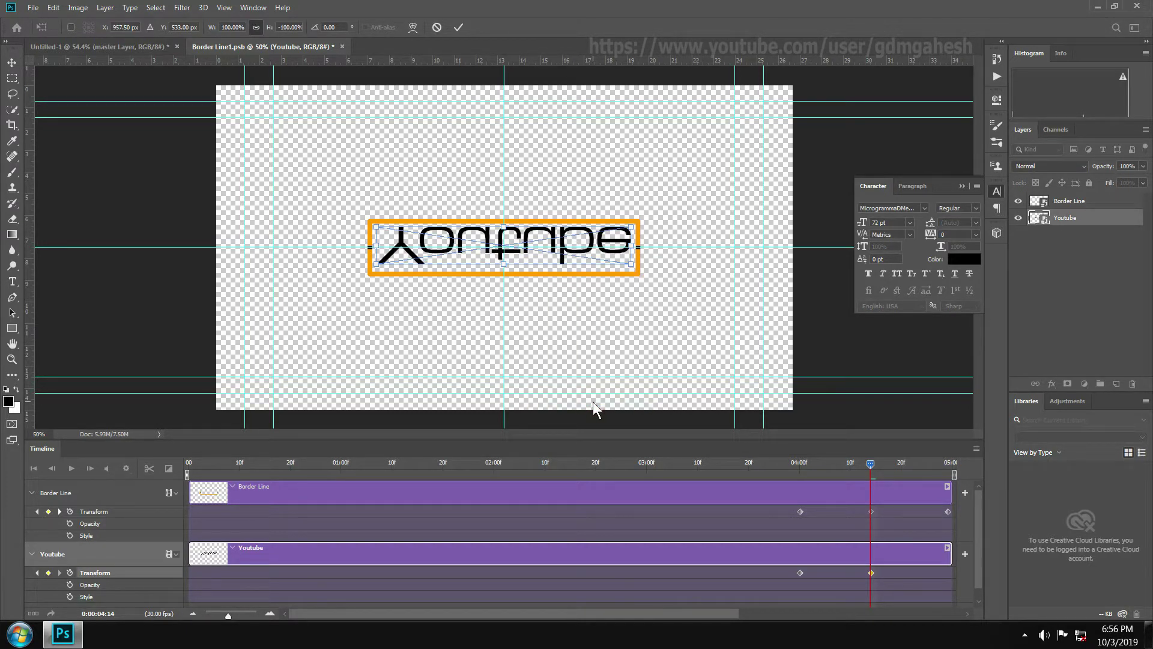
pyautogui.press('Return')
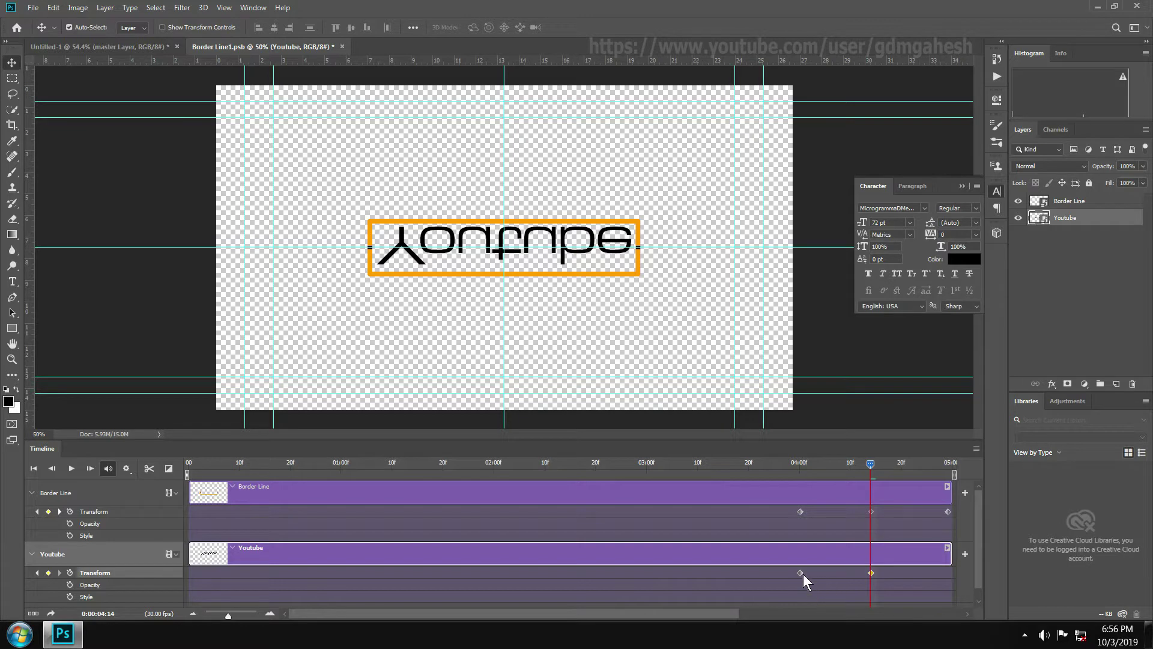
# Paste the upright 04:00 text keyframe at the timeline's end and play the animation
pyautogui.rightClick(801, 573)
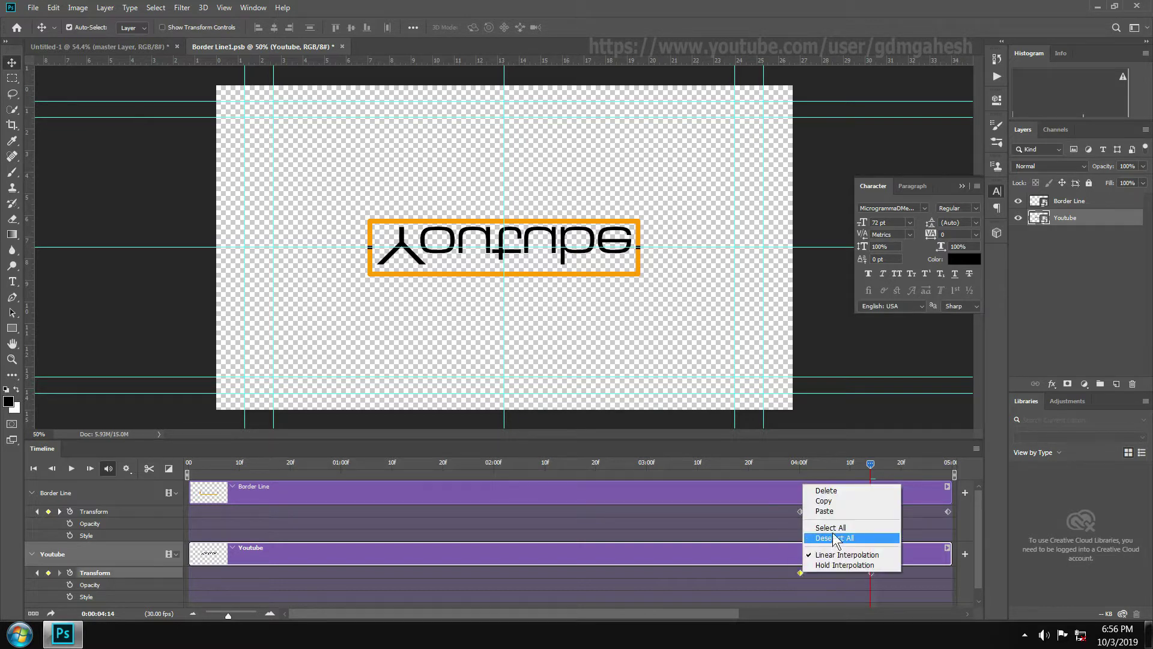
pyautogui.click(834, 502)
pyautogui.moveTo(871, 464); pyautogui.dragTo(947, 465)
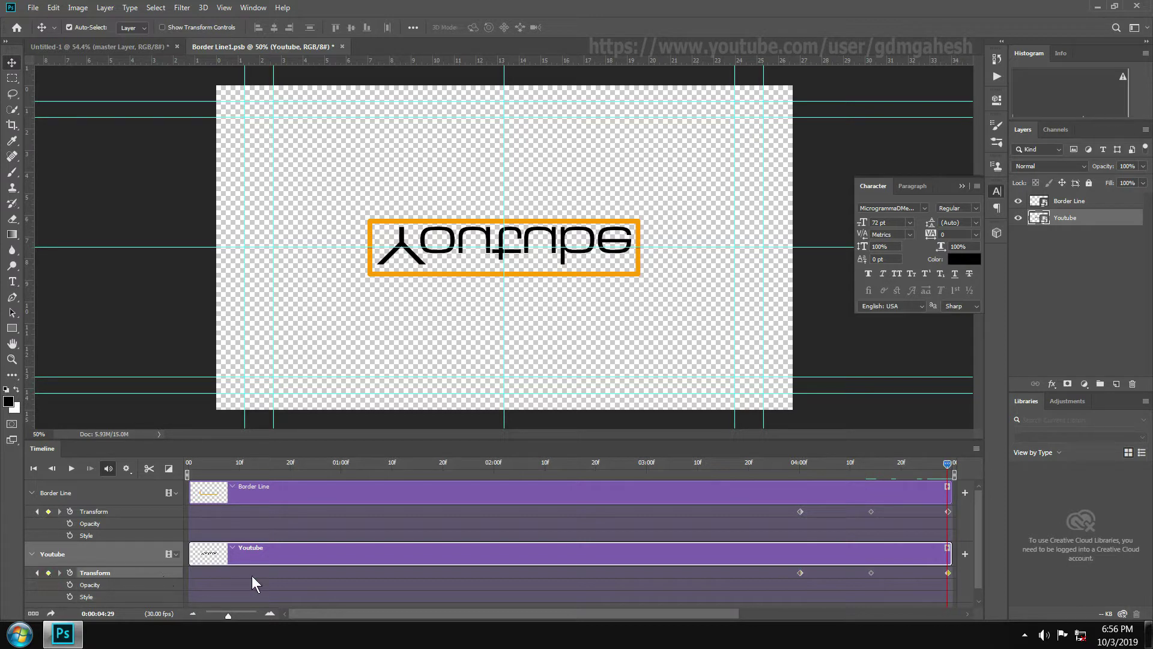
pyautogui.rightClick(949, 573)
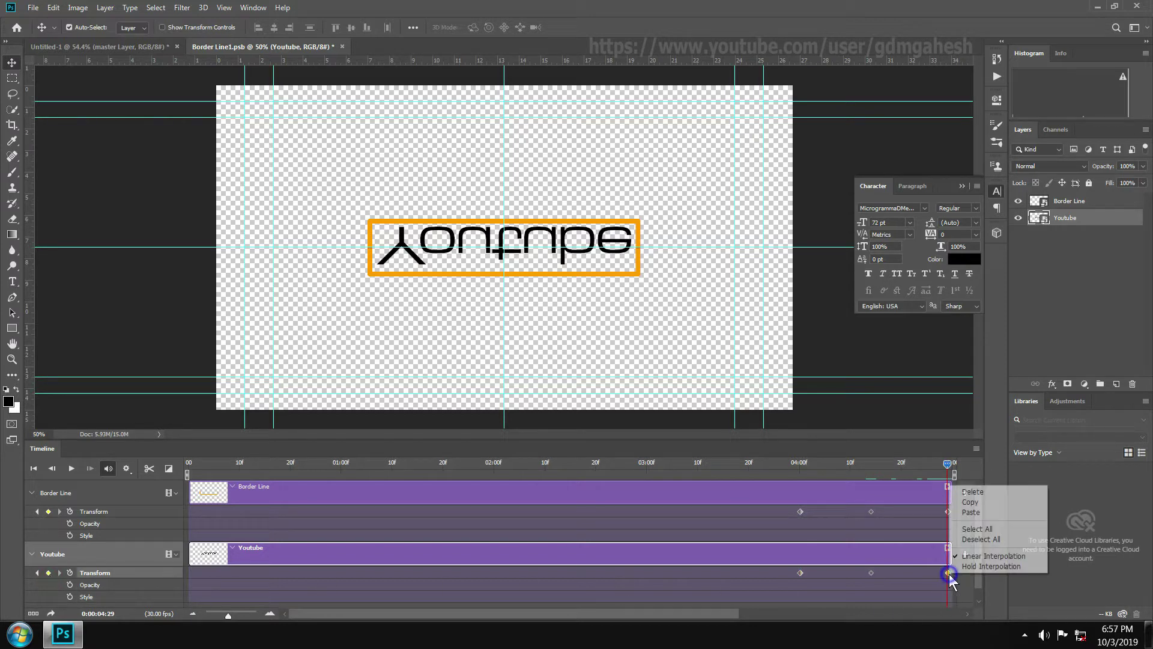
pyautogui.click(983, 514)
pyautogui.moveTo(874, 470); pyautogui.dragTo(921, 469)
pyautogui.press('space')
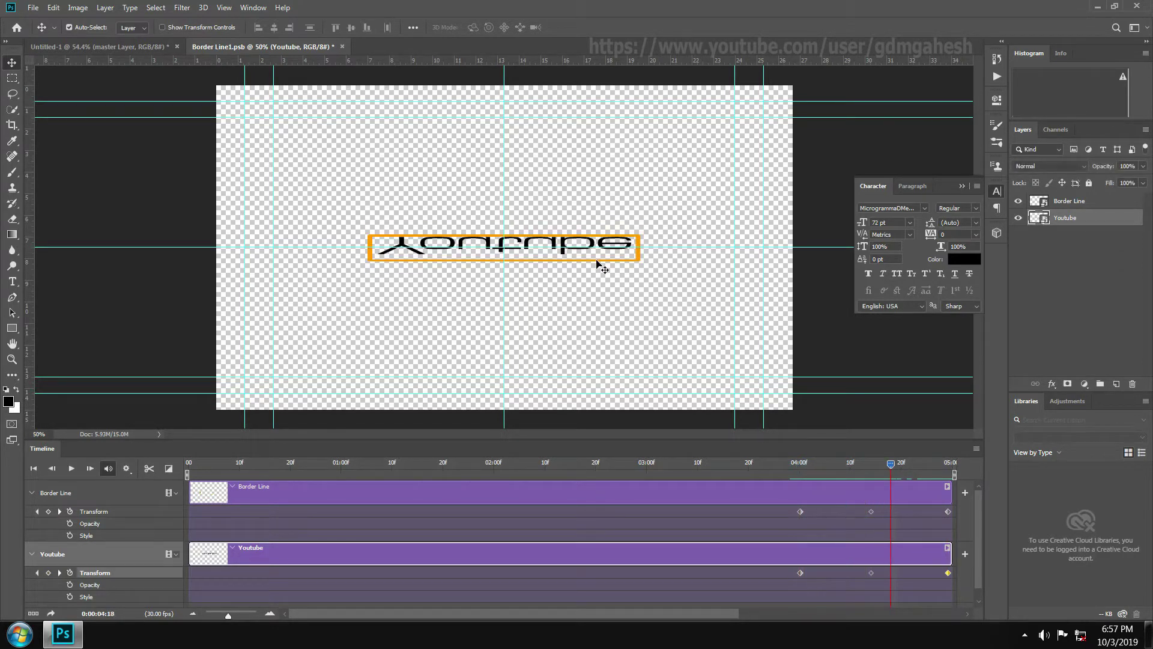
# Shift the text's first Transform keyframe later to about 04:04 and replay from 03:28
pyautogui.moveTo(844, 466)
pyautogui.mouseDown()
pyautogui.moveTo(815, 466)
pyautogui.moveTo(829, 463)
pyautogui.mouseUp()
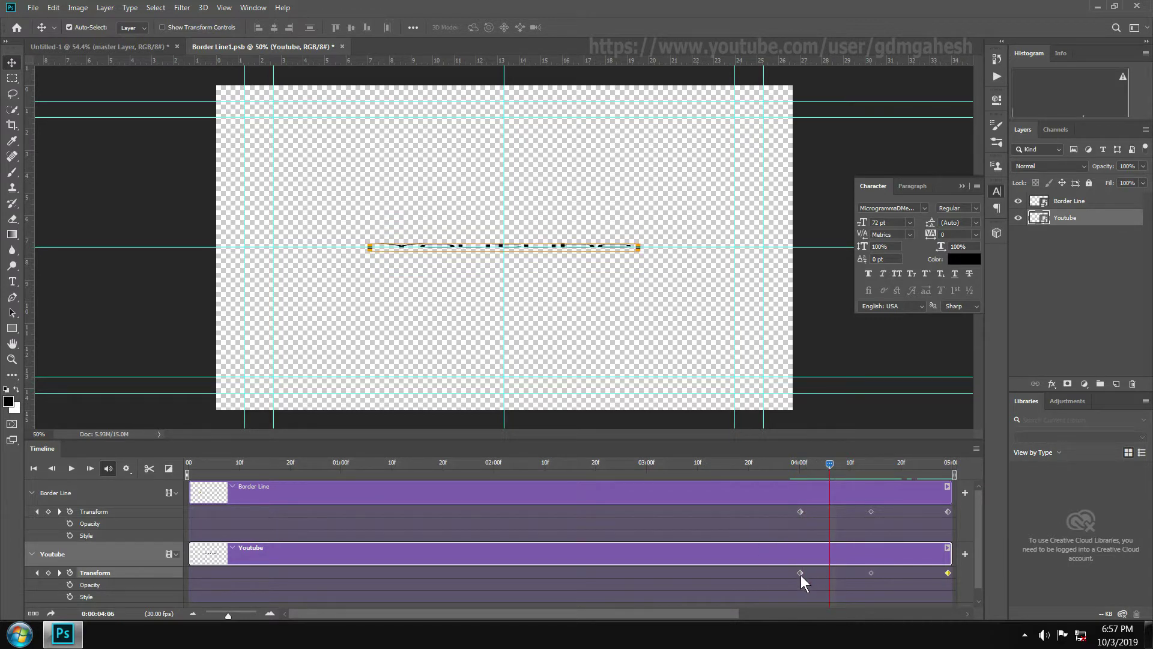
pyautogui.moveTo(802, 575); pyautogui.dragTo(830, 570)
pyautogui.click(788, 464)
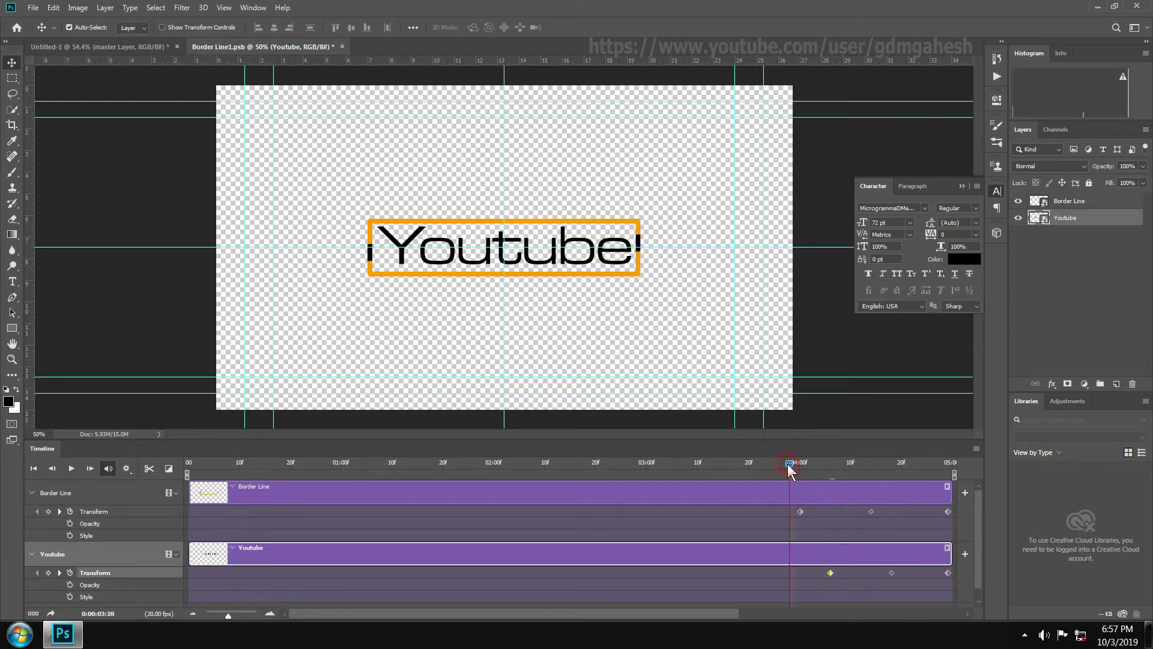
pyautogui.click(71, 468)
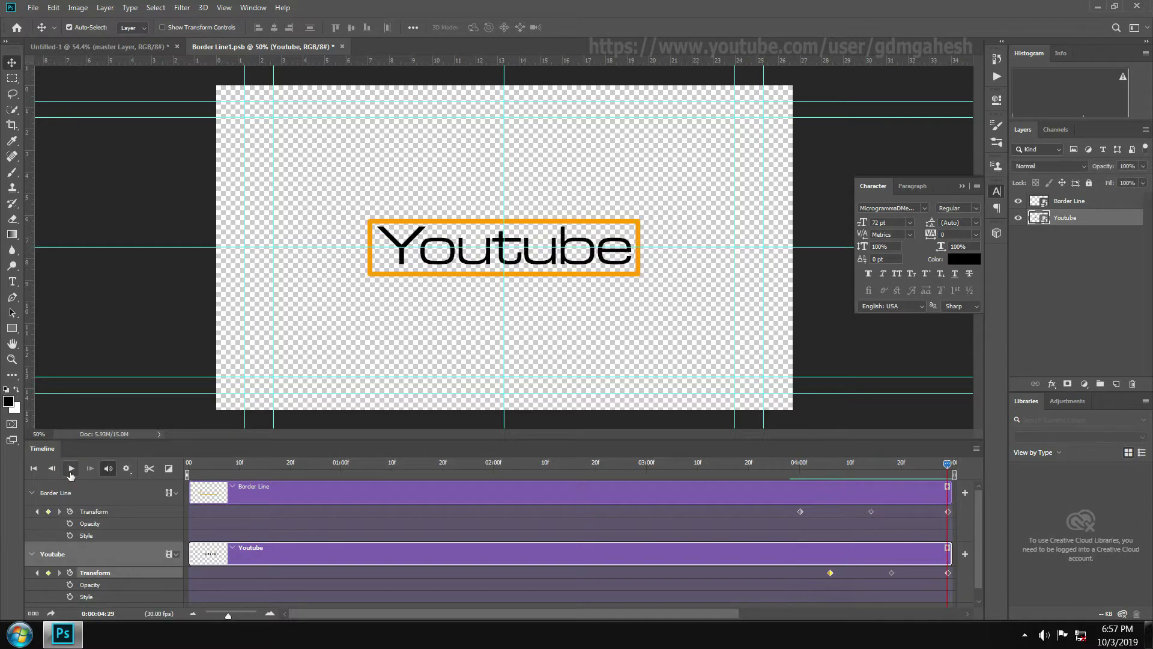
# Close Border Line1.psb, saving its changes into Untitled-1, and play the logo animation from 04:00
pyautogui.click(343, 47)
pyautogui.click(489, 230)
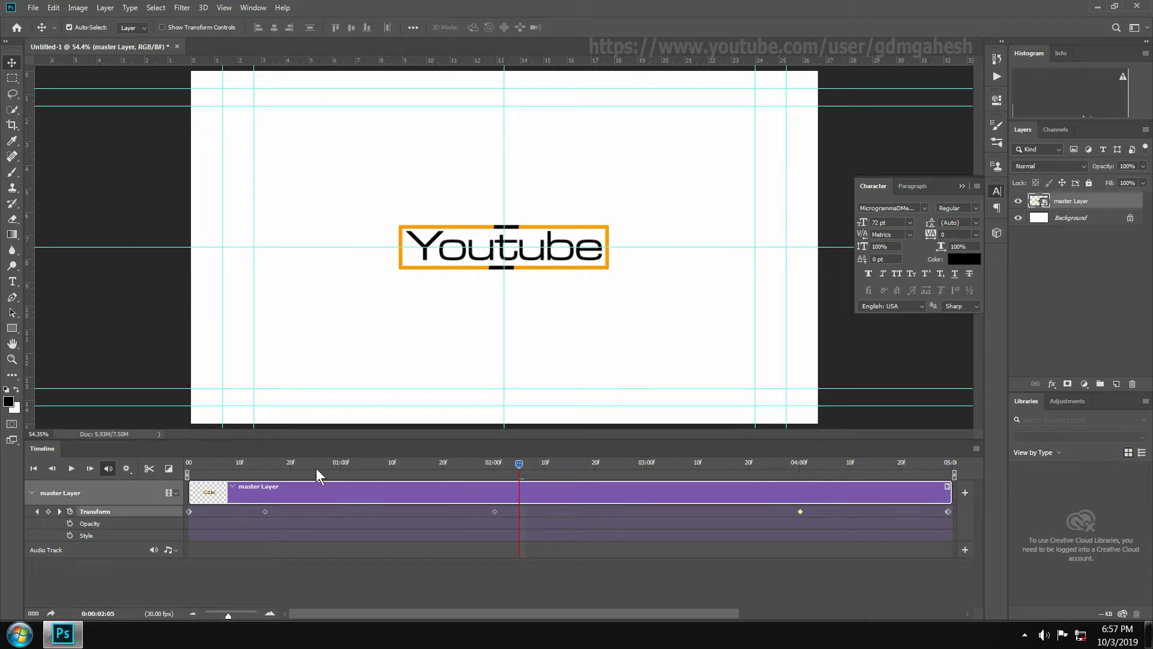
pyautogui.moveTo(767, 475)
pyautogui.mouseDown()
pyautogui.moveTo(931, 471)
pyautogui.moveTo(748, 472)
pyautogui.mouseUp()
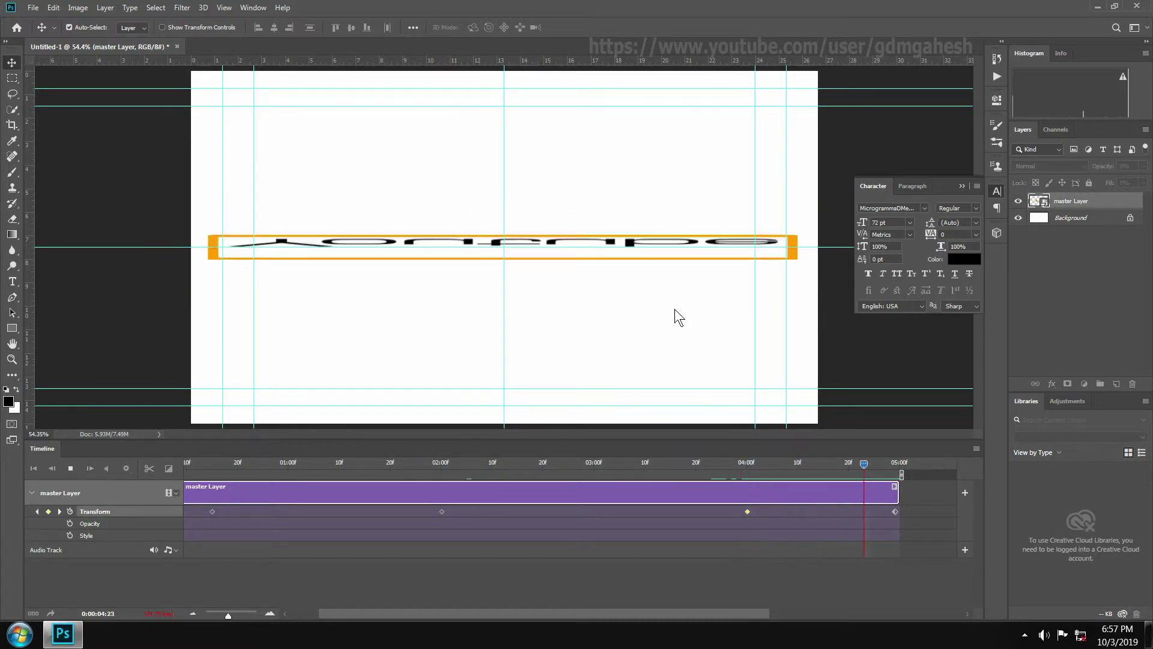
pyautogui.click(753, 462)
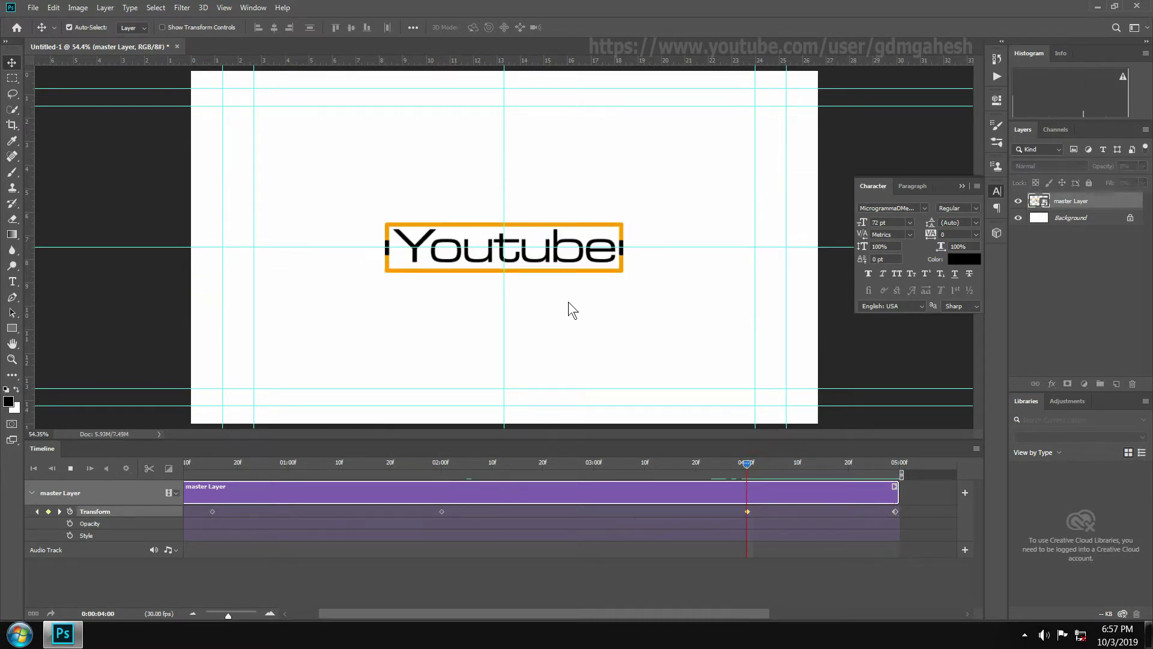
pyautogui.press('space')
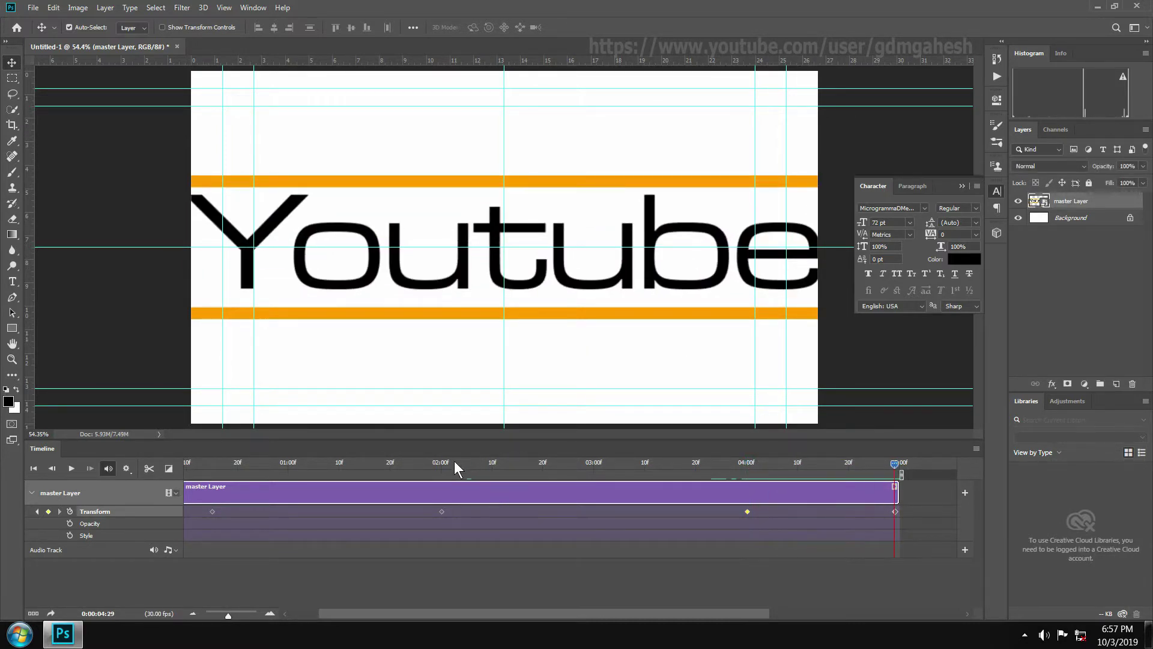
# Go to the first frame and add a new empty layer above master Layer
pyautogui.moveTo(454, 614); pyautogui.dragTo(363, 625)
pyautogui.click(191, 466)
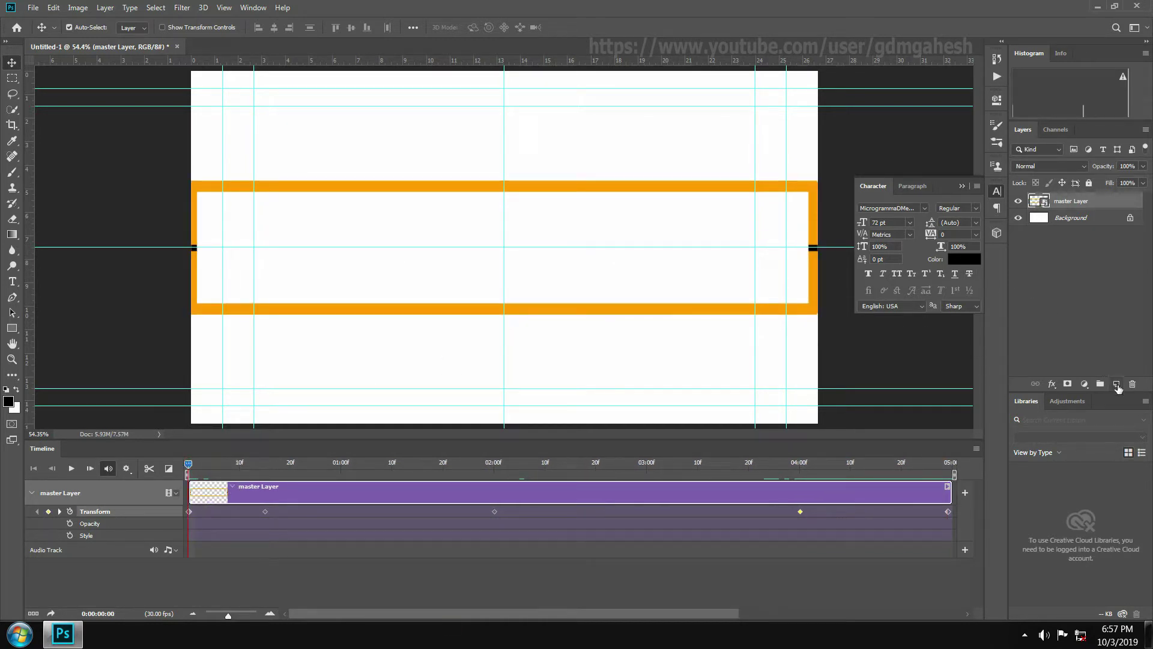
pyautogui.click(1116, 384)
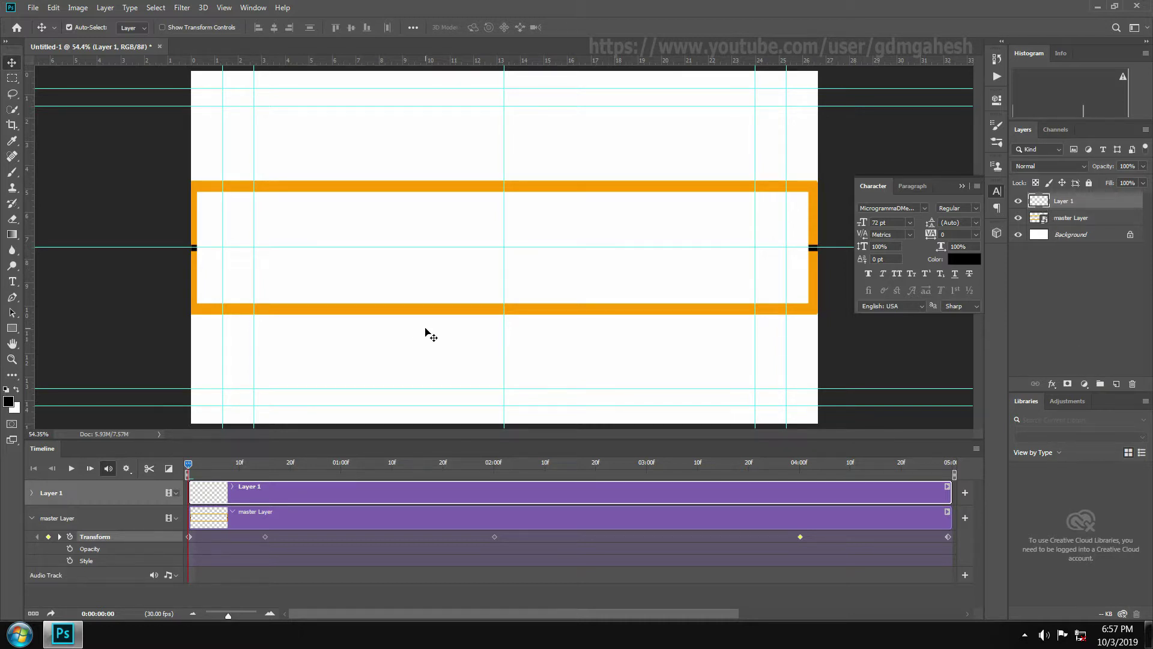
# Fill Layer 1 with the black foreground colour via Edit > Fill and expand its timeline track
pyautogui.click(53, 7)
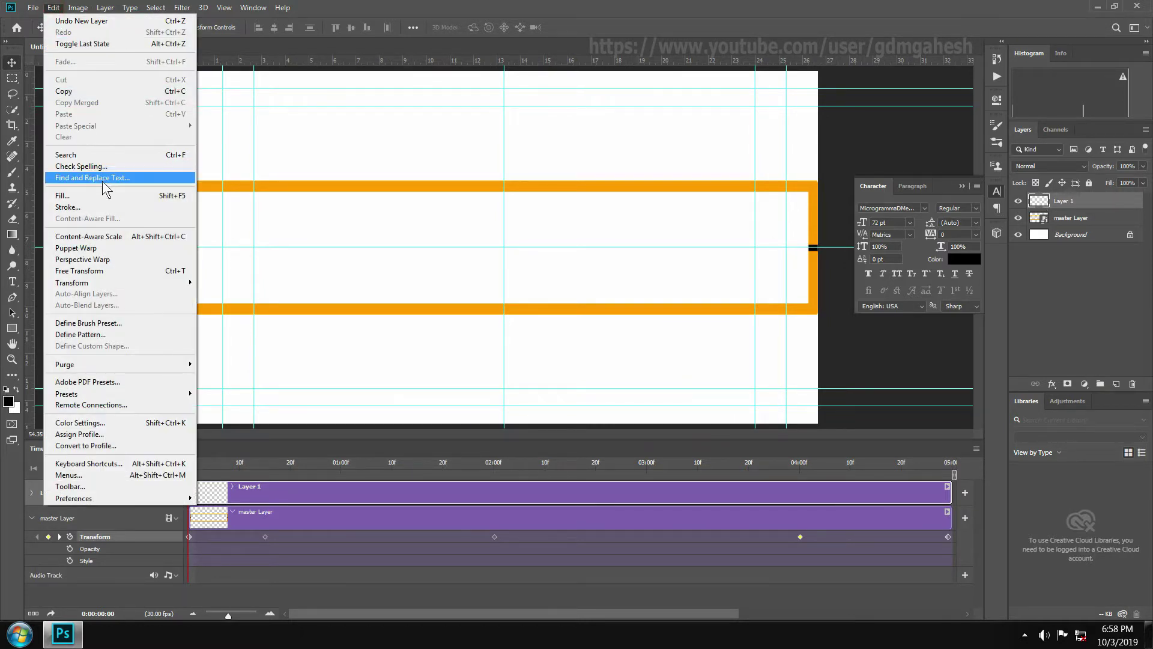
pyautogui.click(105, 191)
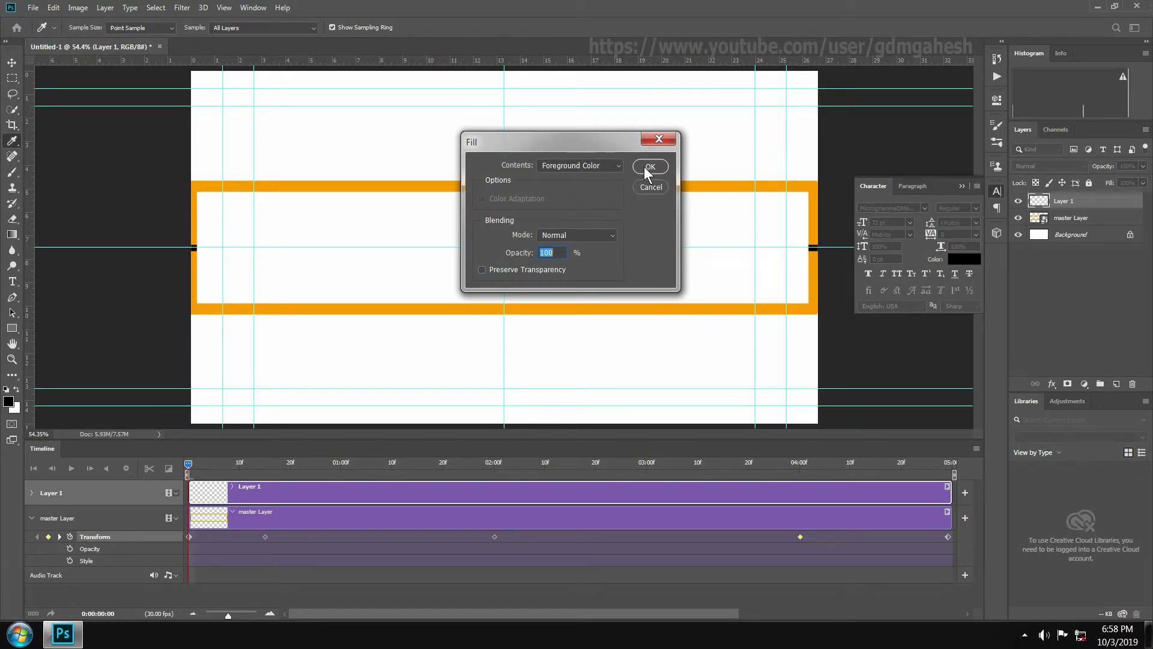
pyautogui.click(644, 167)
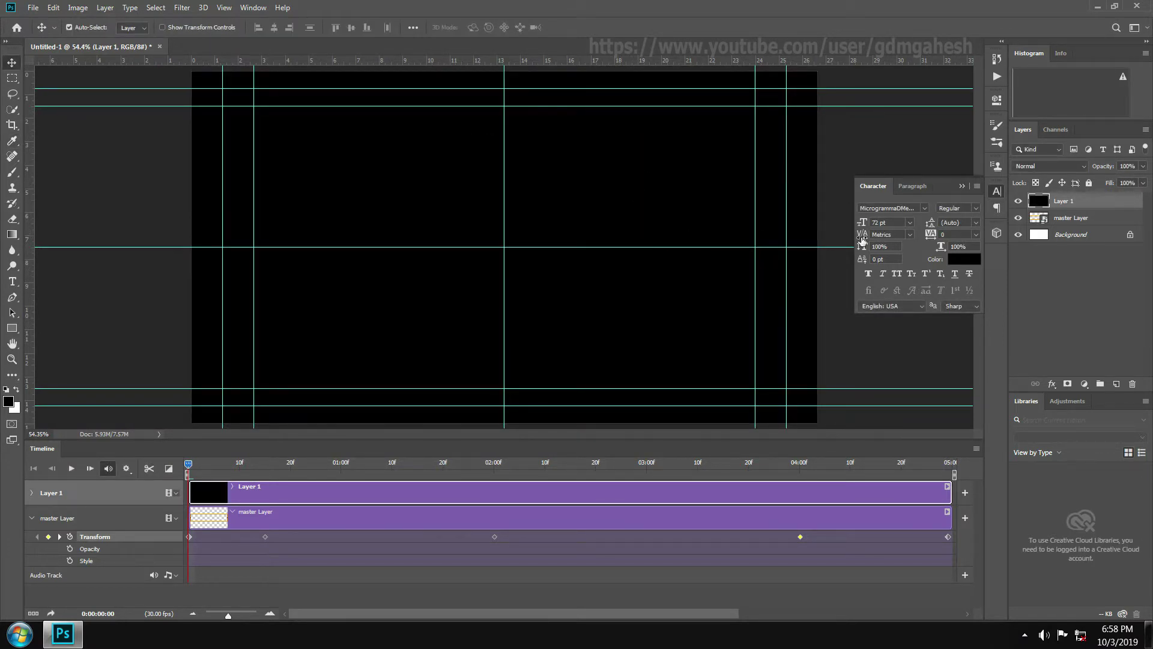
pyautogui.click(32, 494)
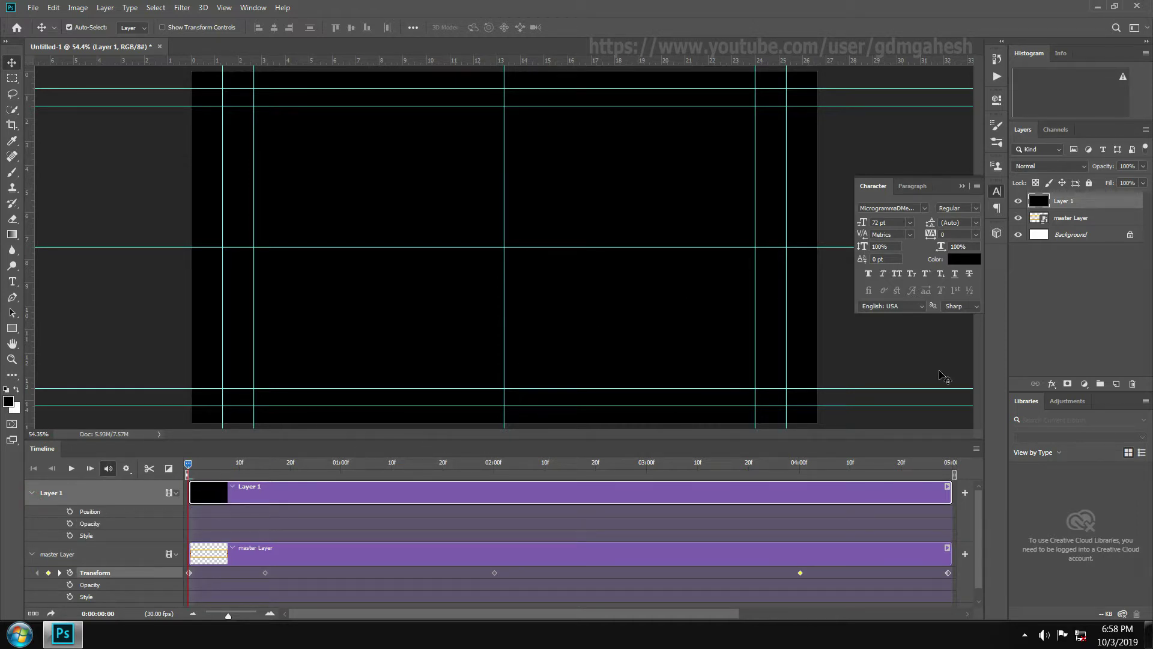
# Add a 000000 black Color Overlay to Layer 1 and set its first Style keyframe at frame 0
pyautogui.click(1057, 387)
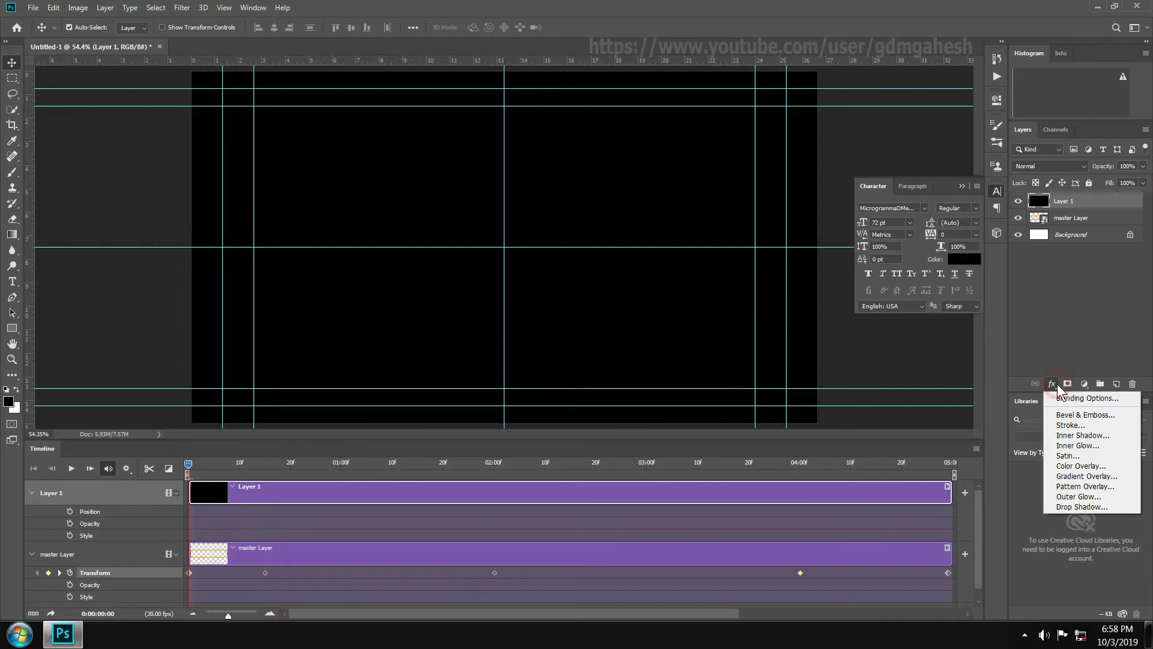
pyautogui.click(1124, 476)
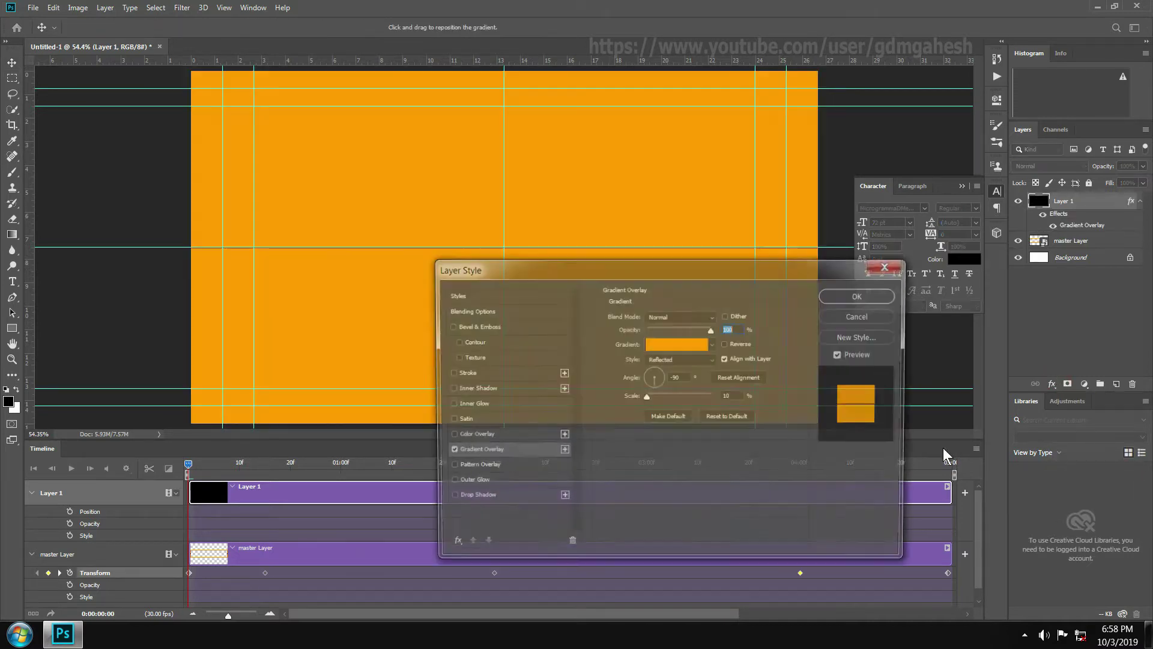
pyautogui.click(472, 435)
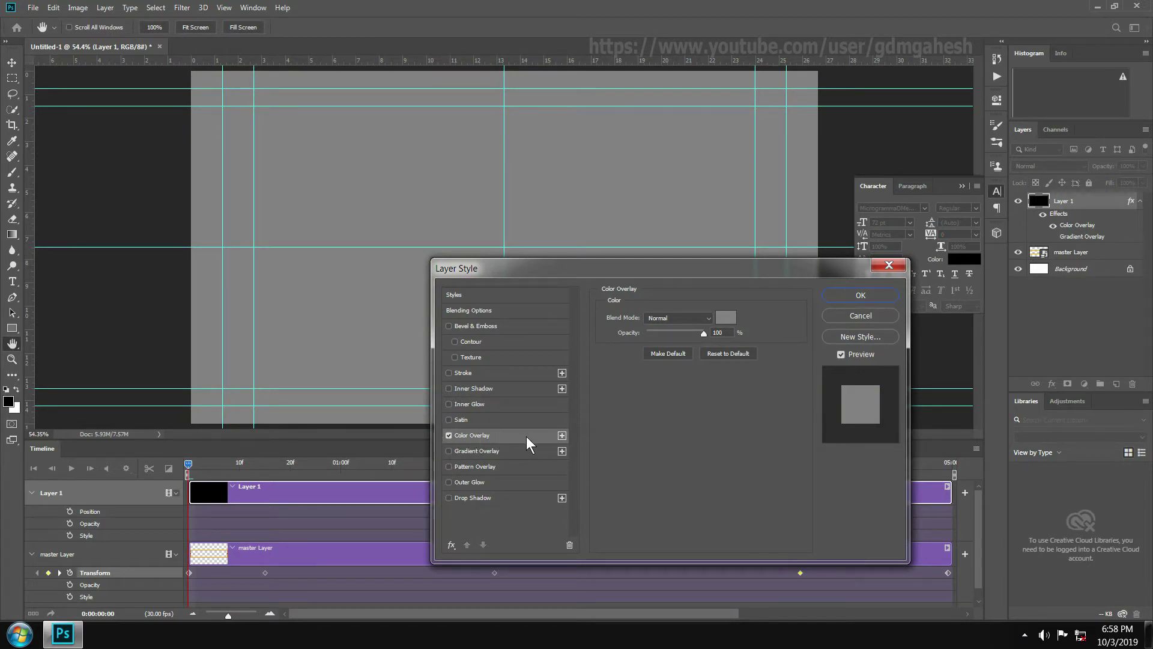
pyautogui.click(726, 319)
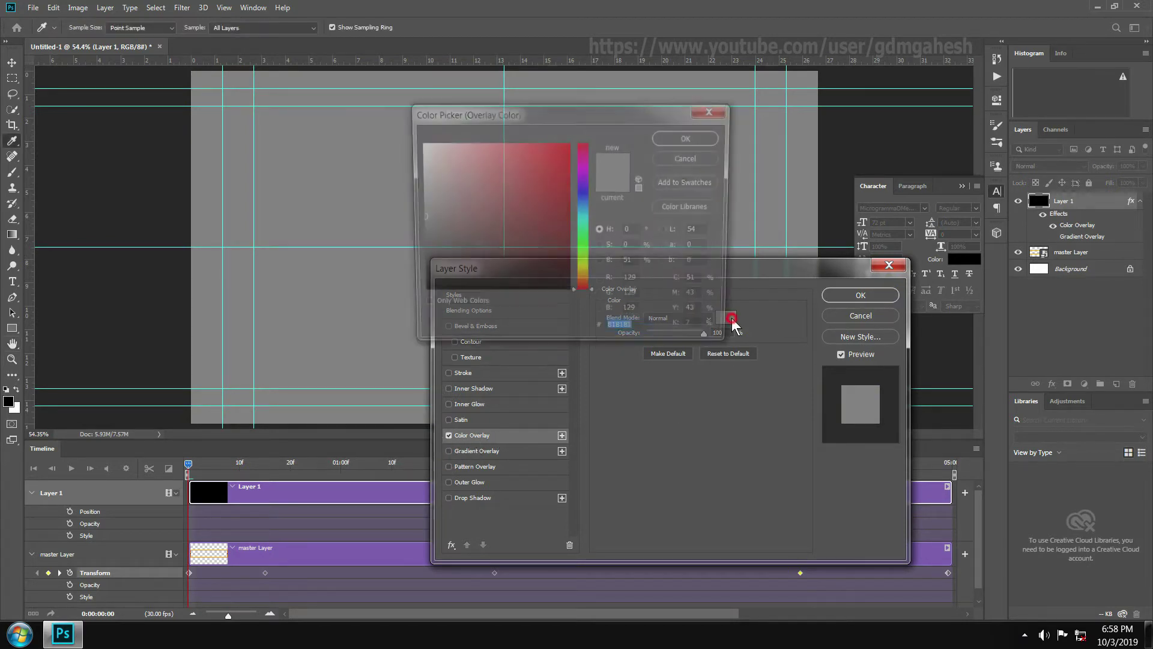
pyautogui.write('000000')
pyautogui.click(704, 140)
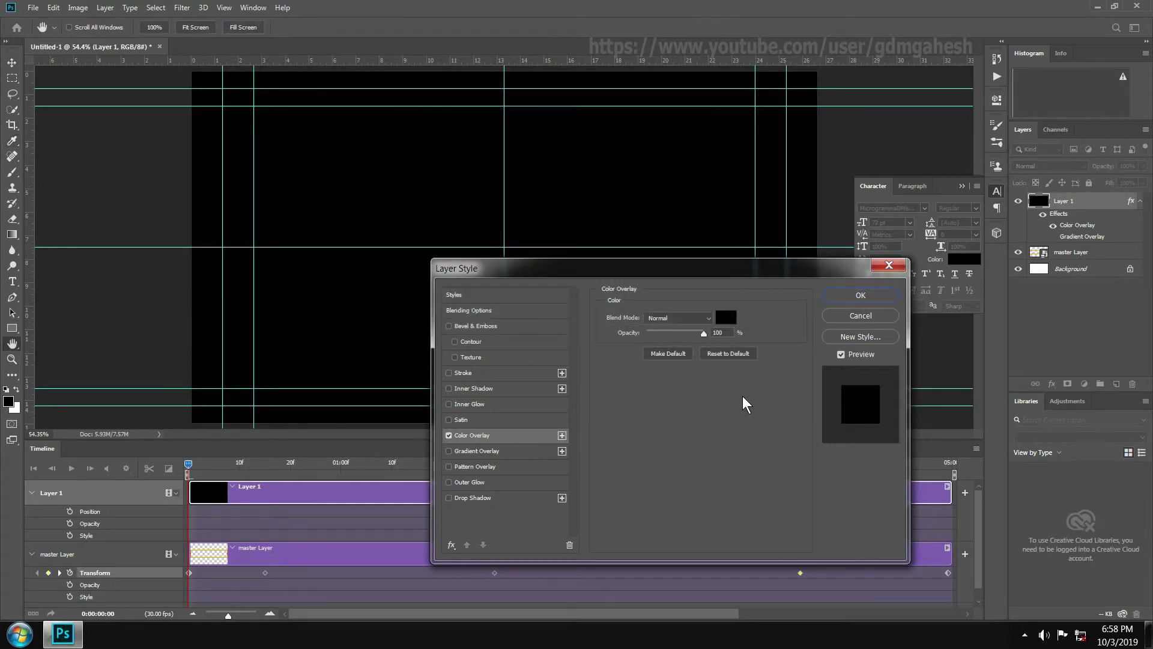
pyautogui.click(862, 295)
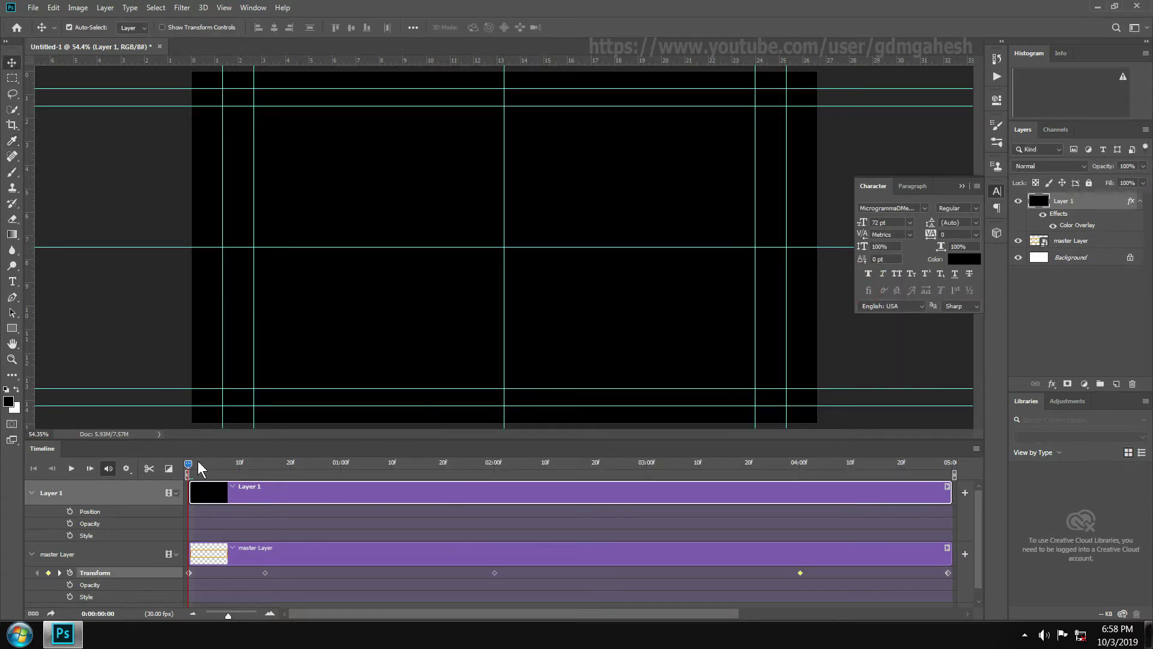
pyautogui.moveTo(200, 468); pyautogui.dragTo(240, 468)
pyautogui.click(71, 536)
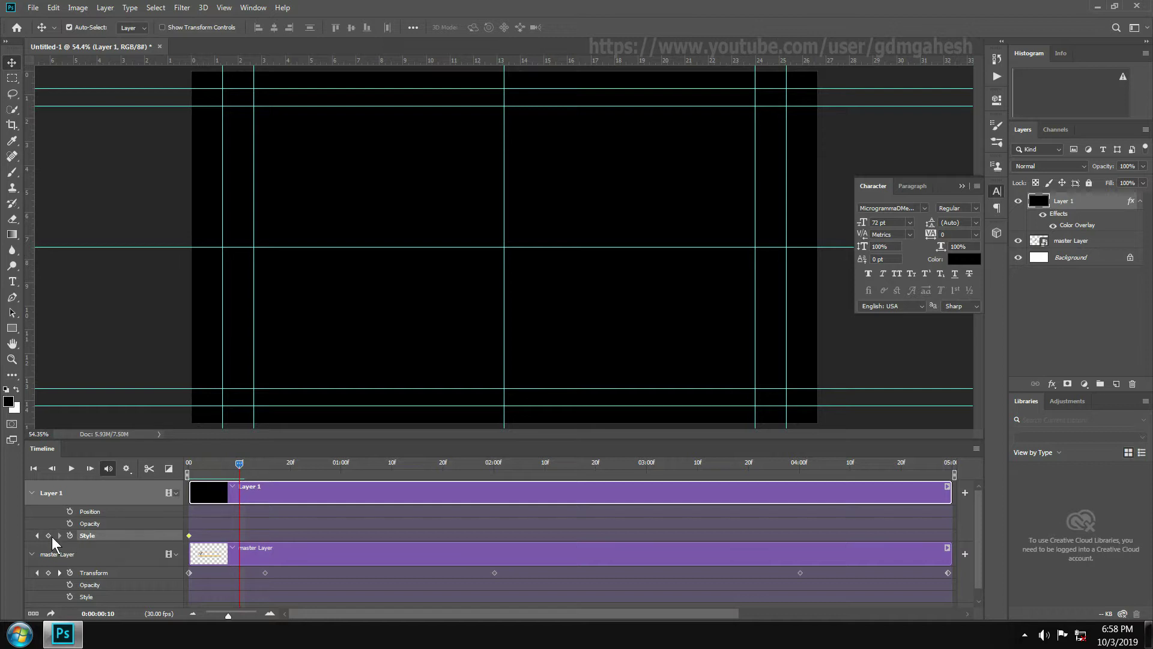
# Add a Style keyframe at frame 10 with a mid-grey Color Overlay
pyautogui.click(49, 536)
pyautogui.click(1052, 384)
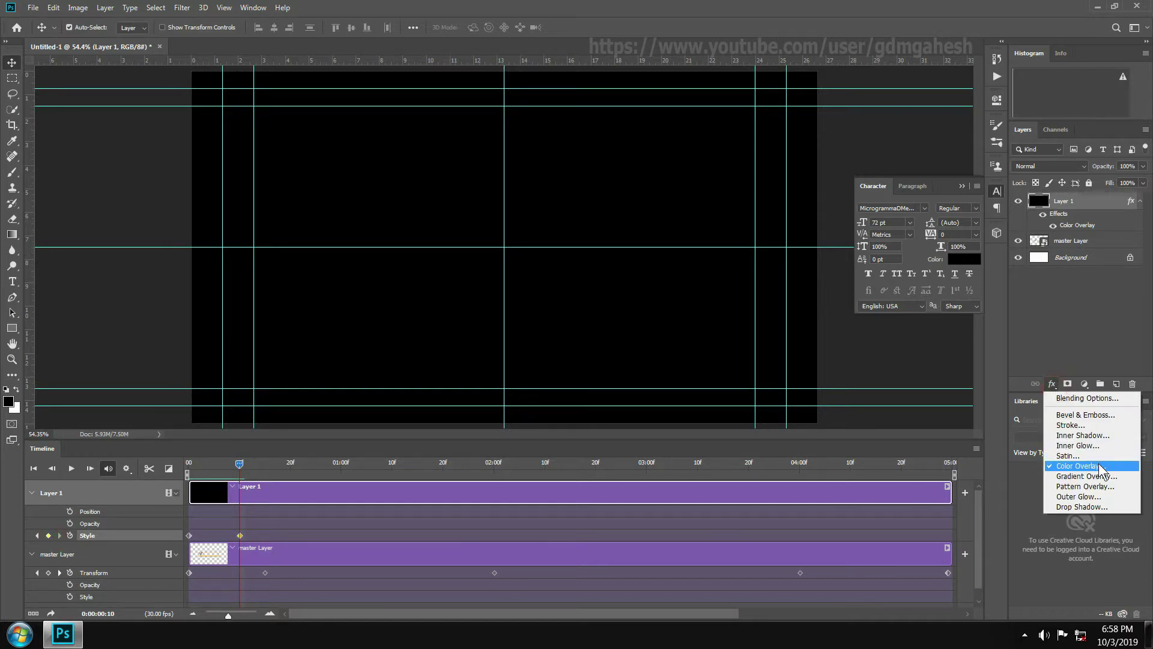
pyautogui.click(1100, 467)
pyautogui.click(730, 322)
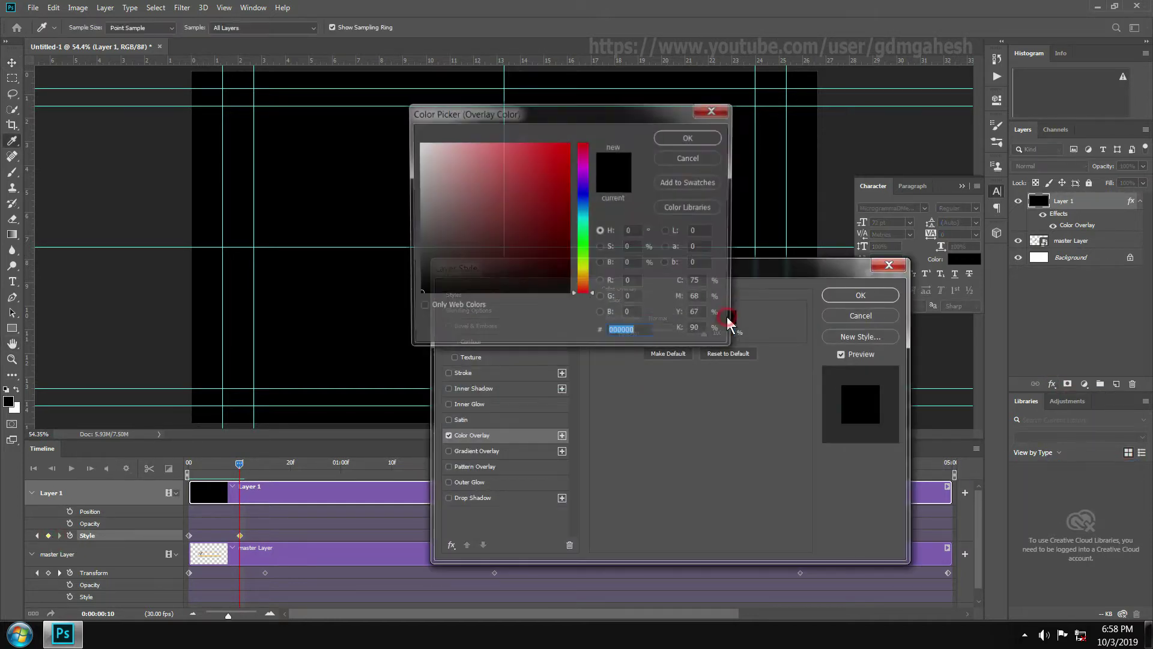
pyautogui.click(417, 219)
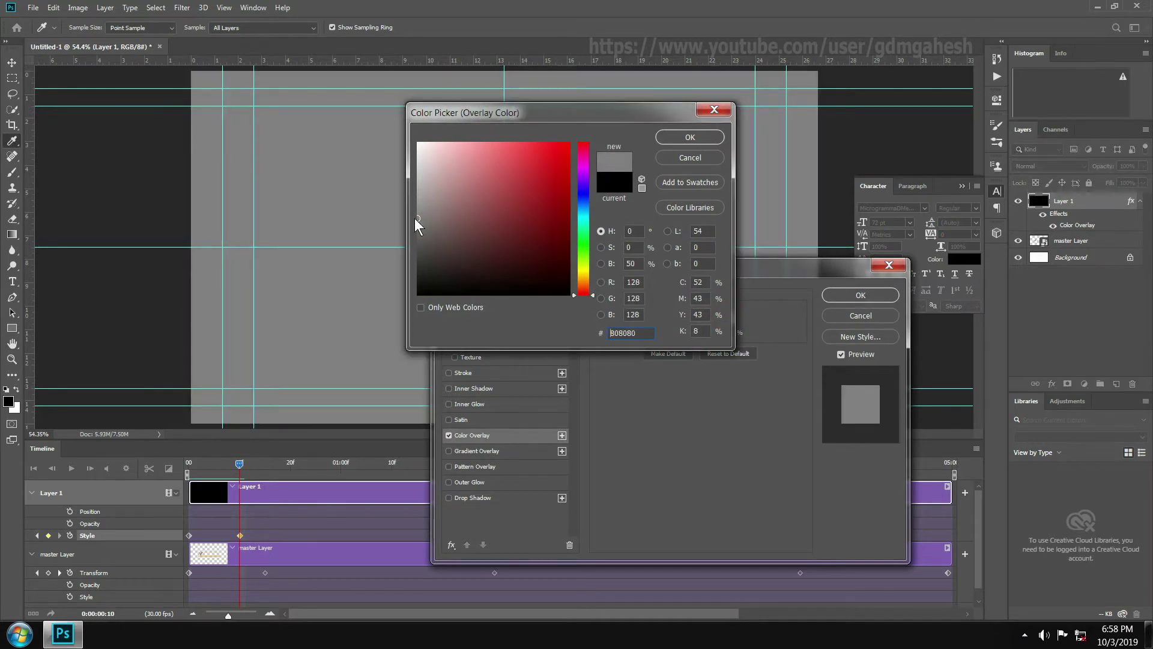
pyautogui.click(418, 223)
pyautogui.click(715, 141)
pyautogui.click(881, 293)
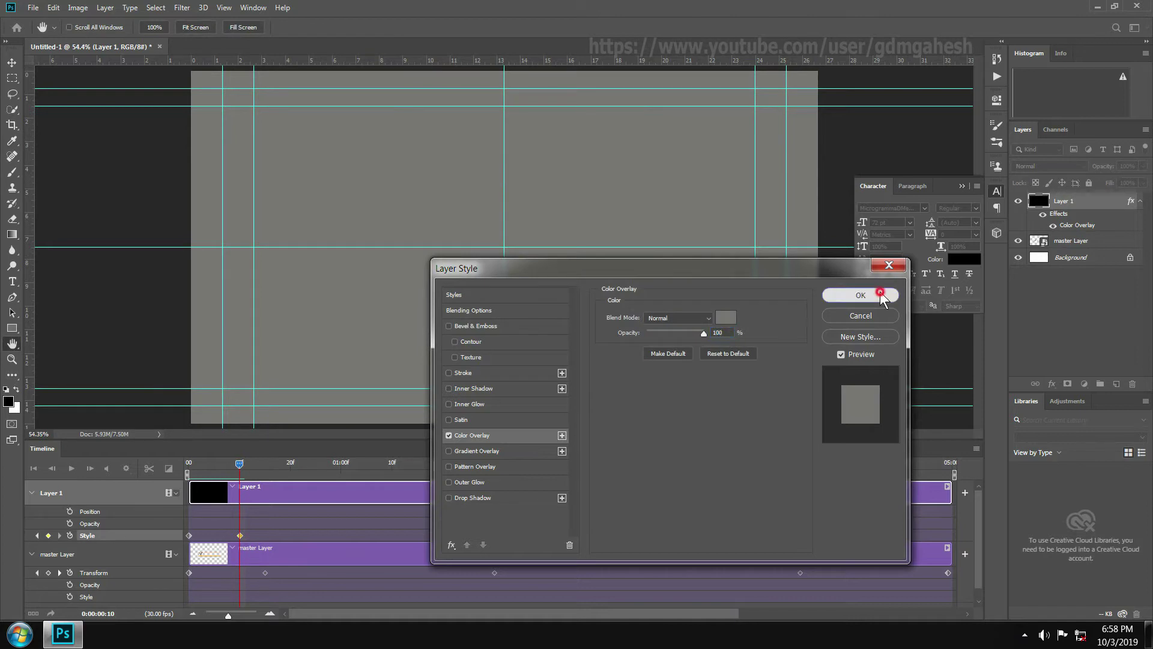
# Set a white Color Overlay at frame 20 and preview the fade-in
pyautogui.moveTo(240, 464); pyautogui.dragTo(285, 465)
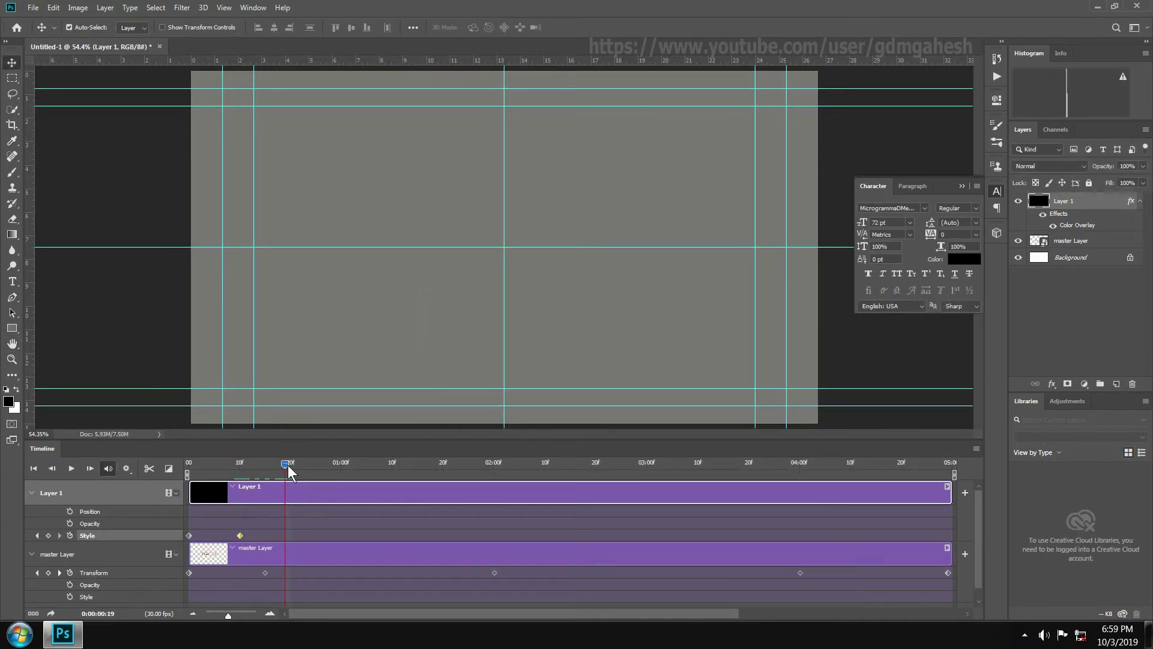
pyautogui.click(1052, 383)
pyautogui.click(1075, 460)
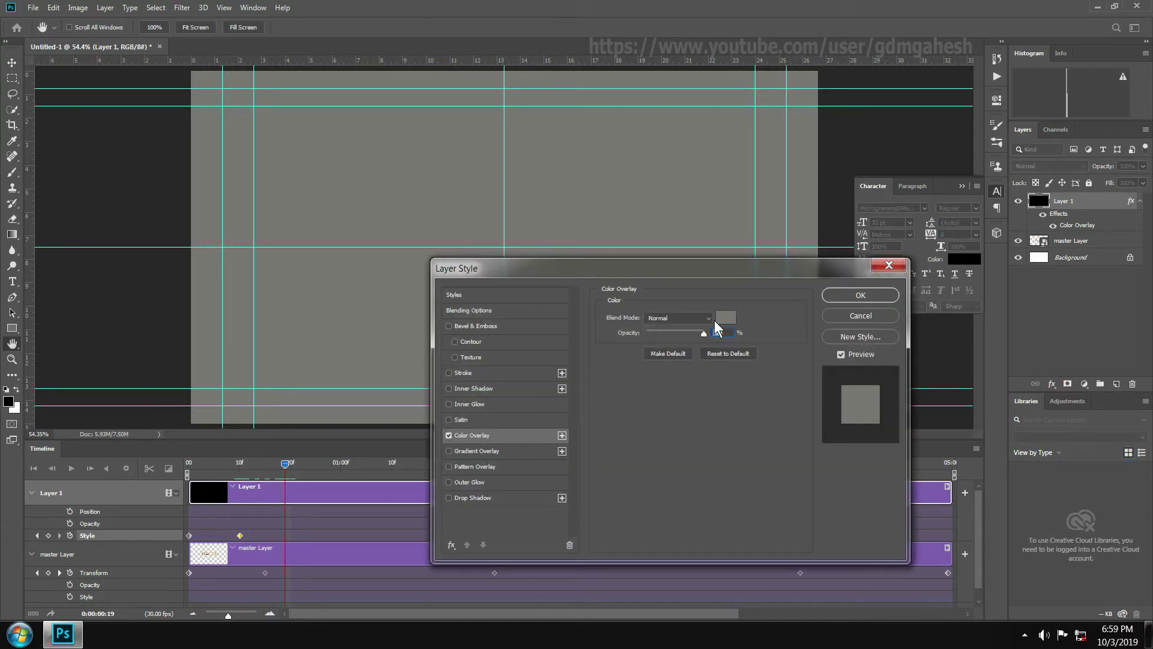
pyautogui.click(725, 317)
pyautogui.click(424, 125)
pyautogui.click(691, 137)
pyautogui.click(860, 294)
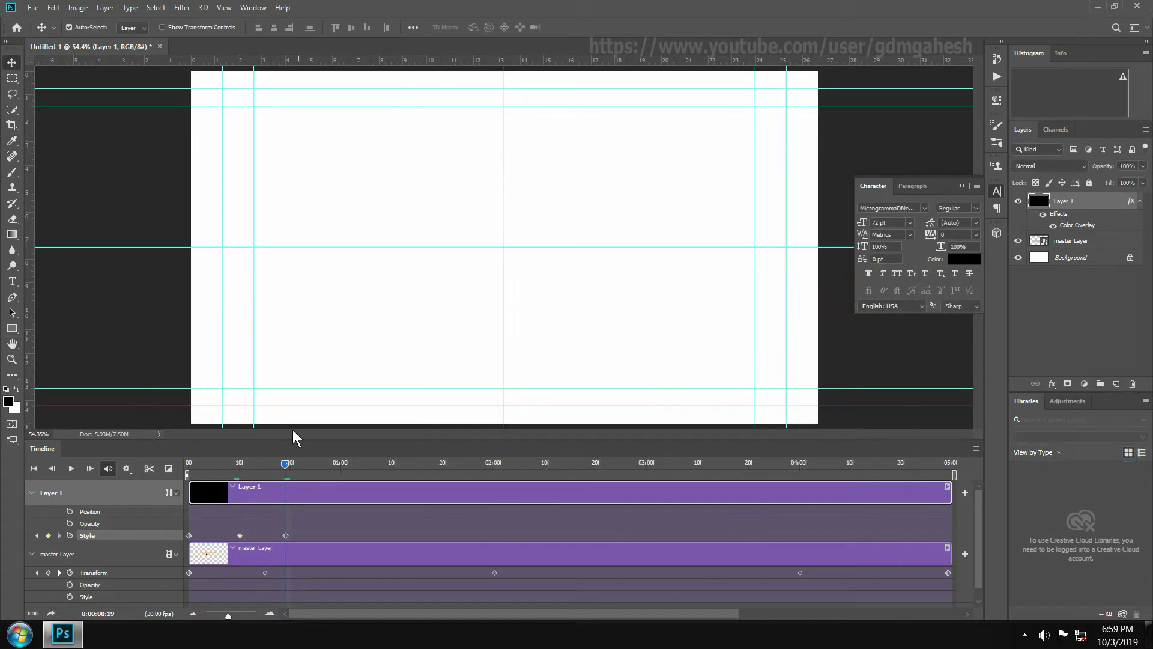
pyautogui.moveTo(302, 467); pyautogui.dragTo(875, 463)
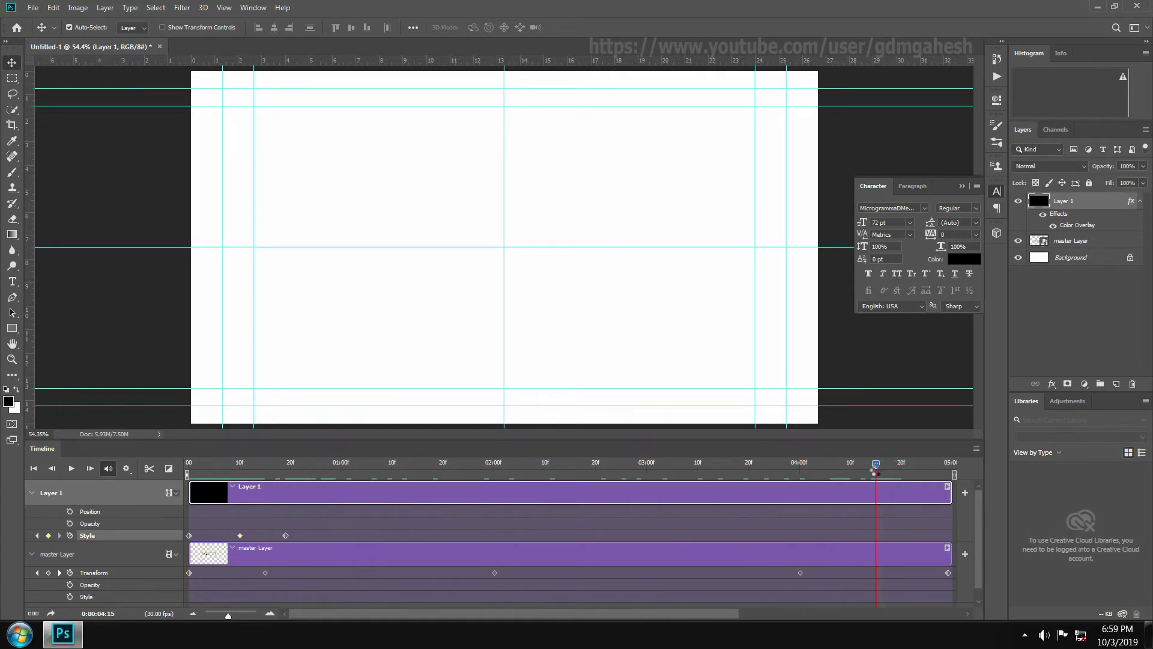
# Copy the 20f white Style keyframe into a new keyframe at 04:15
pyautogui.rightClick(285, 536)
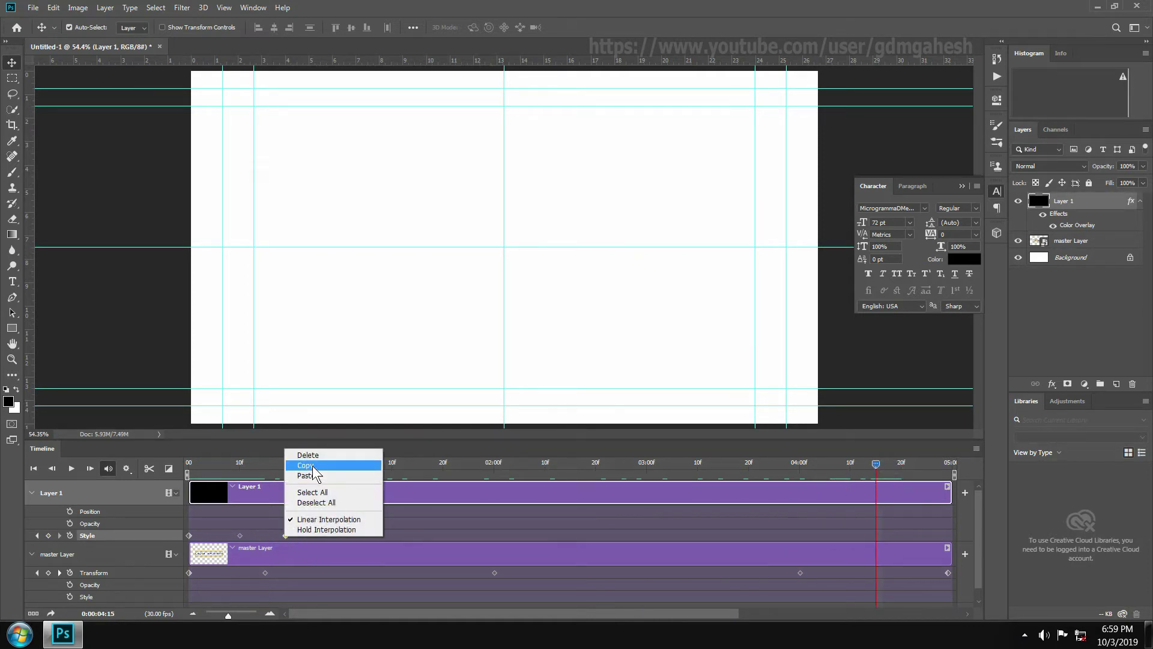
pyautogui.click(306, 465)
pyautogui.click(48, 535)
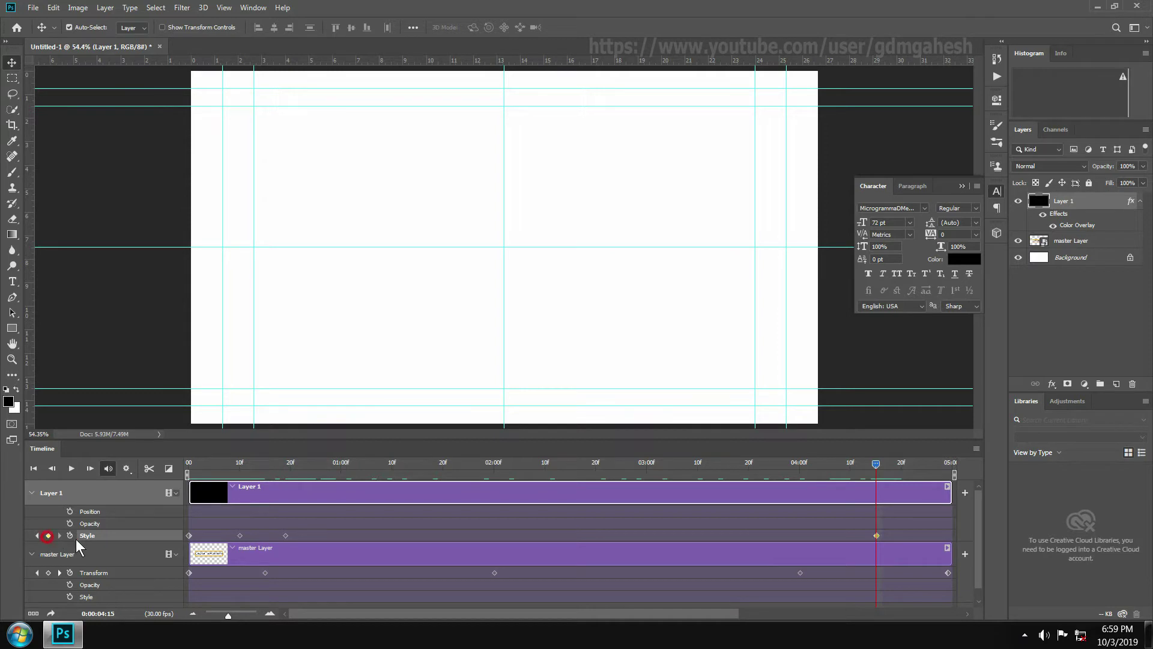
pyautogui.rightClick(877, 535)
pyautogui.click(901, 474)
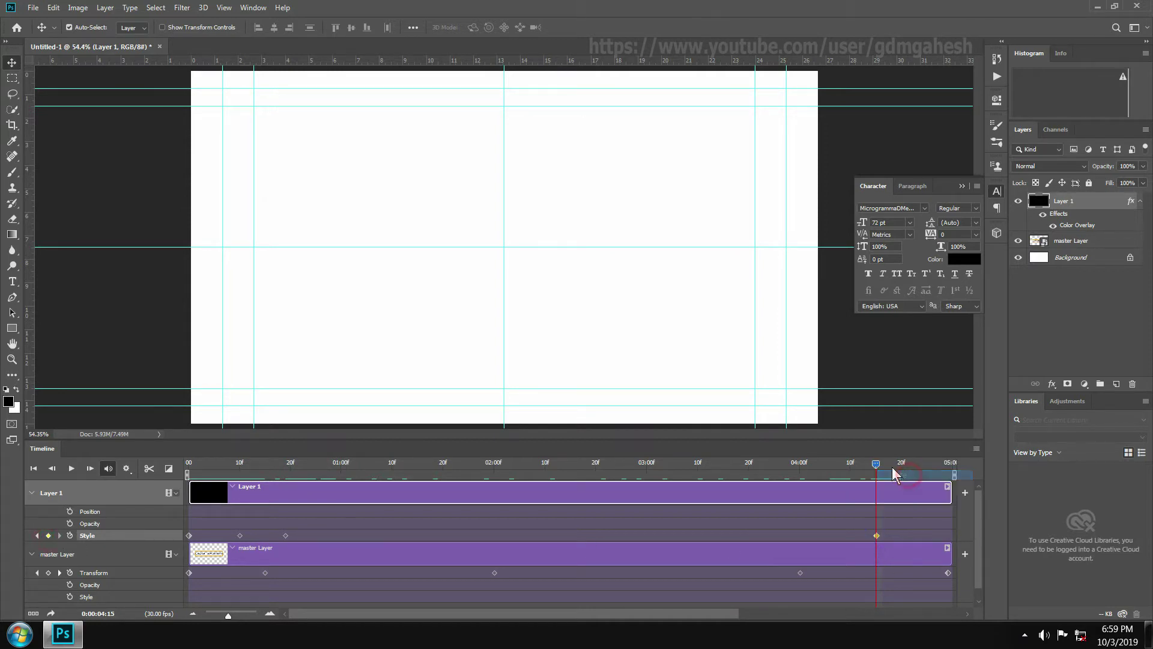
pyautogui.moveTo(881, 462); pyautogui.dragTo(901, 465)
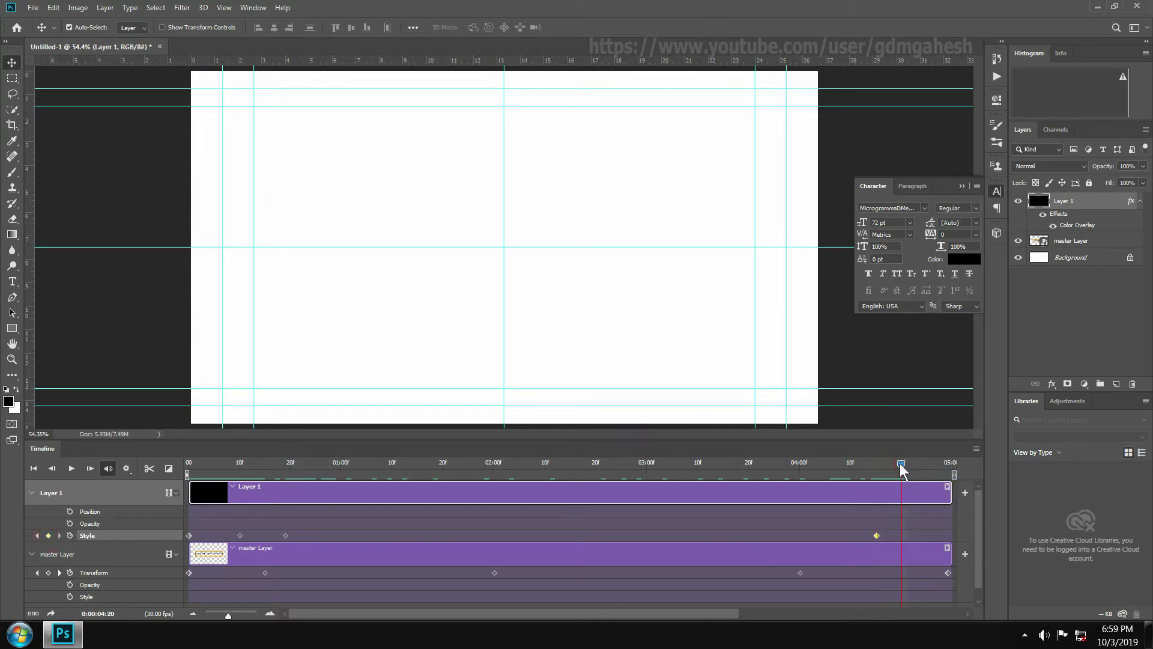
# Paste the 10f grey Style keyframe into a new keyframe at 04:20
pyautogui.rightClick(239, 535)
pyautogui.click(258, 466)
pyautogui.click(48, 536)
pyautogui.rightClick(904, 536)
pyautogui.click(948, 474)
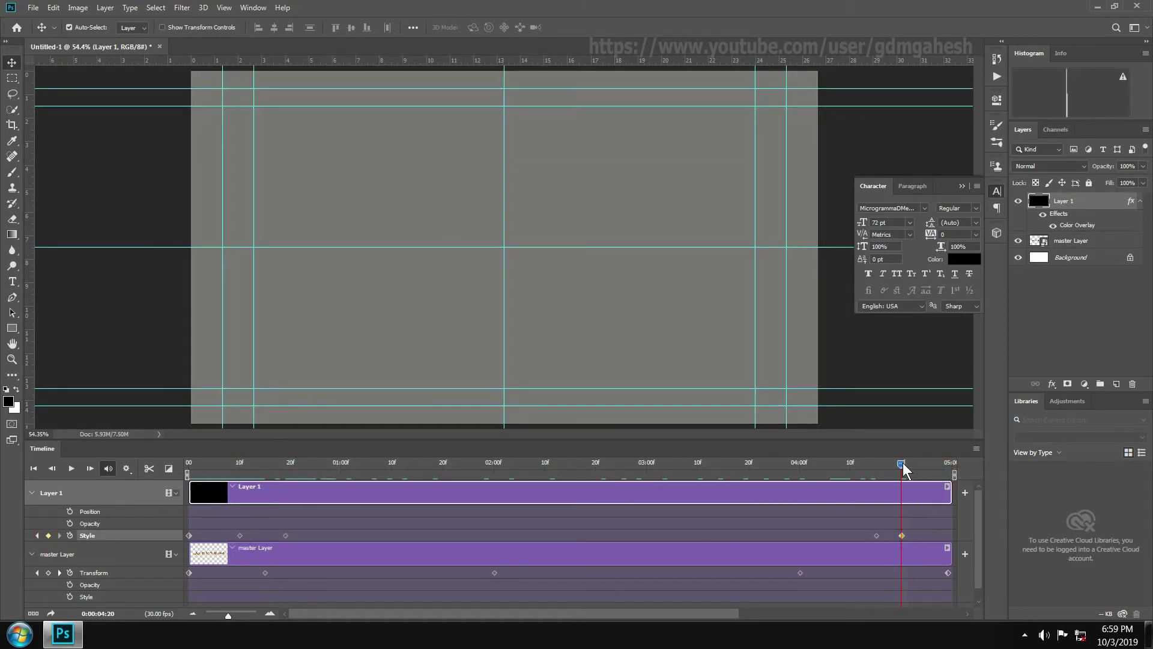
pyautogui.moveTo(902, 463); pyautogui.dragTo(947, 463)
# Paste the black 0f Style keyframe at the timeline's end and scrub to check the fade-out
pyautogui.rightClick(190, 535)
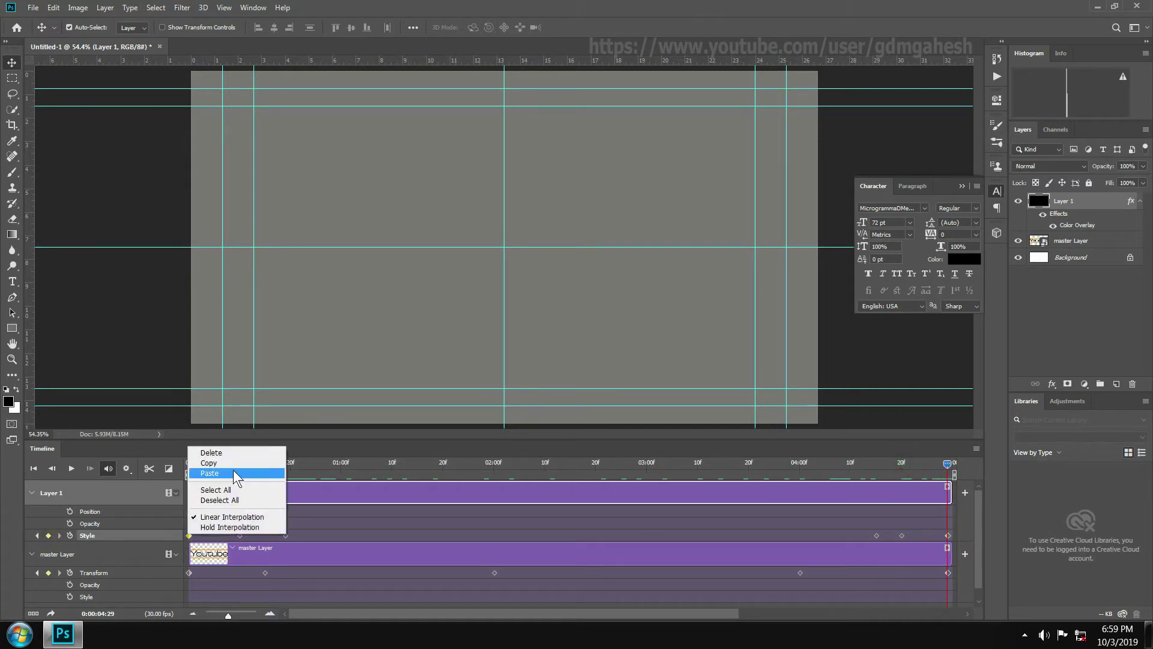
pyautogui.click(208, 472)
pyautogui.click(949, 538)
pyautogui.click(902, 535)
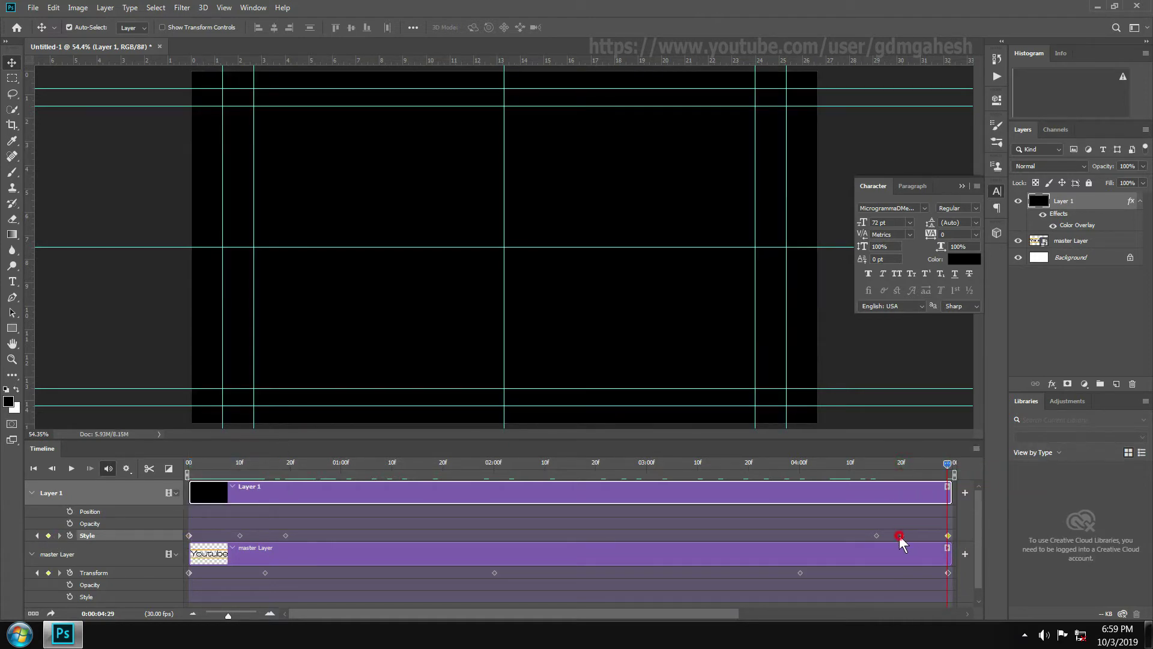
pyautogui.click(845, 463)
pyautogui.moveTo(845, 464); pyautogui.dragTo(580, 503)
# Rename Layer 1 to Fade and set its blend mode to Multiply
pyautogui.doubleClick(1064, 200)
pyautogui.write('Fade')
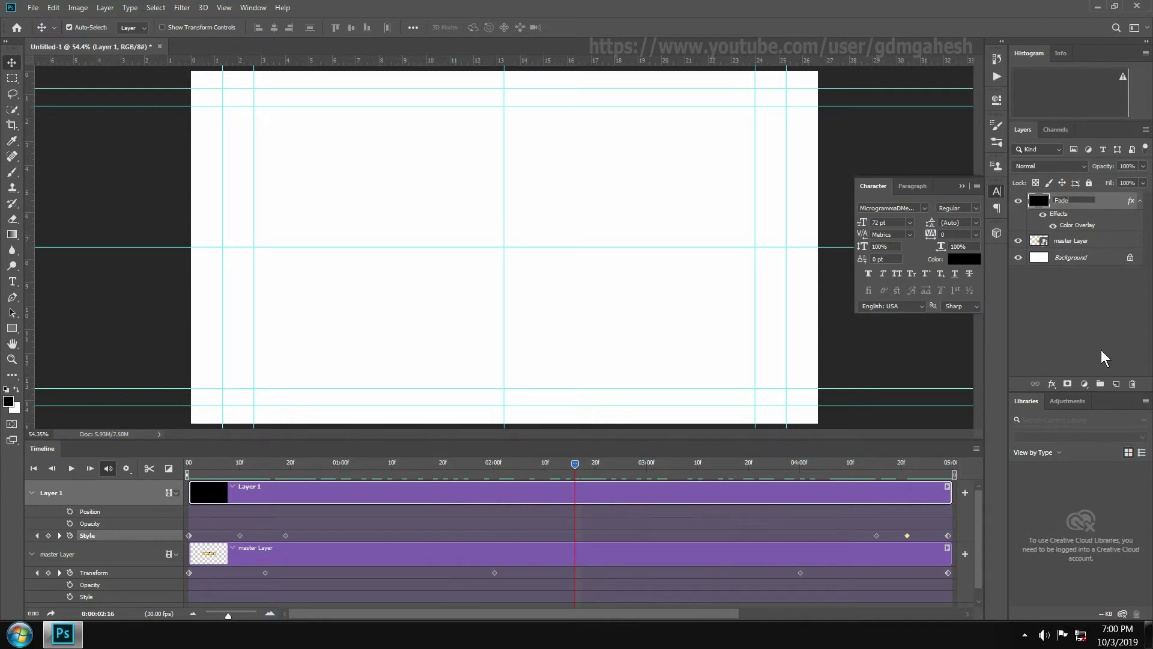
pyautogui.press('Return')
pyautogui.click(1140, 201)
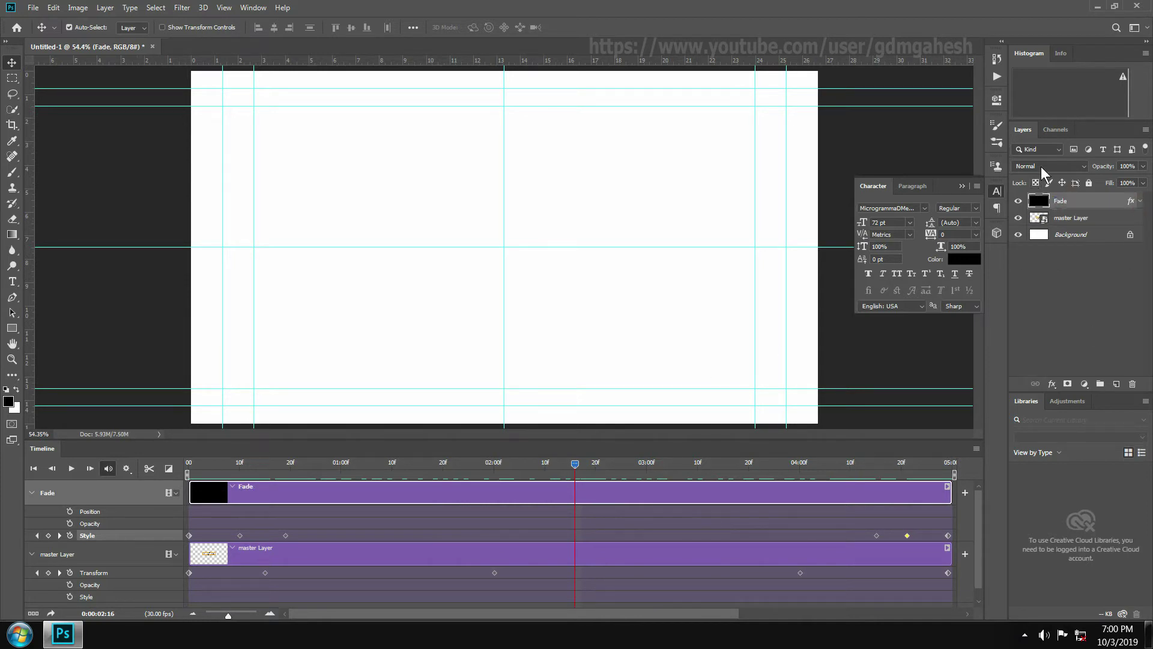
pyautogui.click(1040, 167)
pyautogui.click(1038, 215)
pyautogui.moveTo(474, 466); pyautogui.dragTo(525, 466)
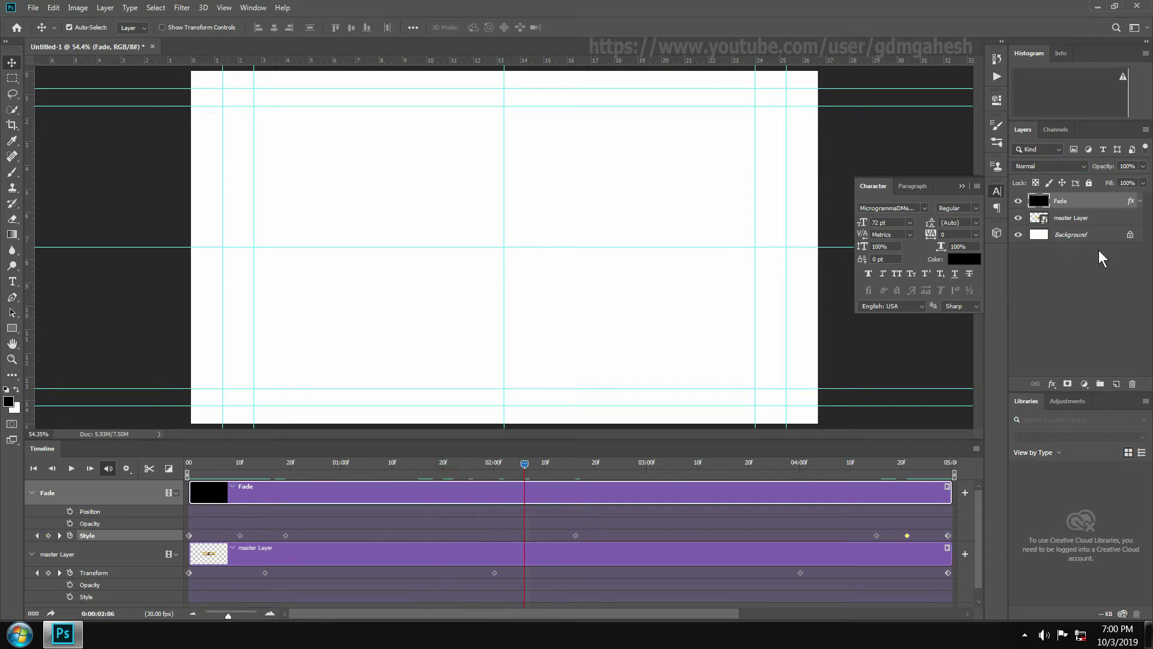
# Convert Fade to a smart object, reapply Multiply, and return to the first frame
pyautogui.rightClick(1092, 207)
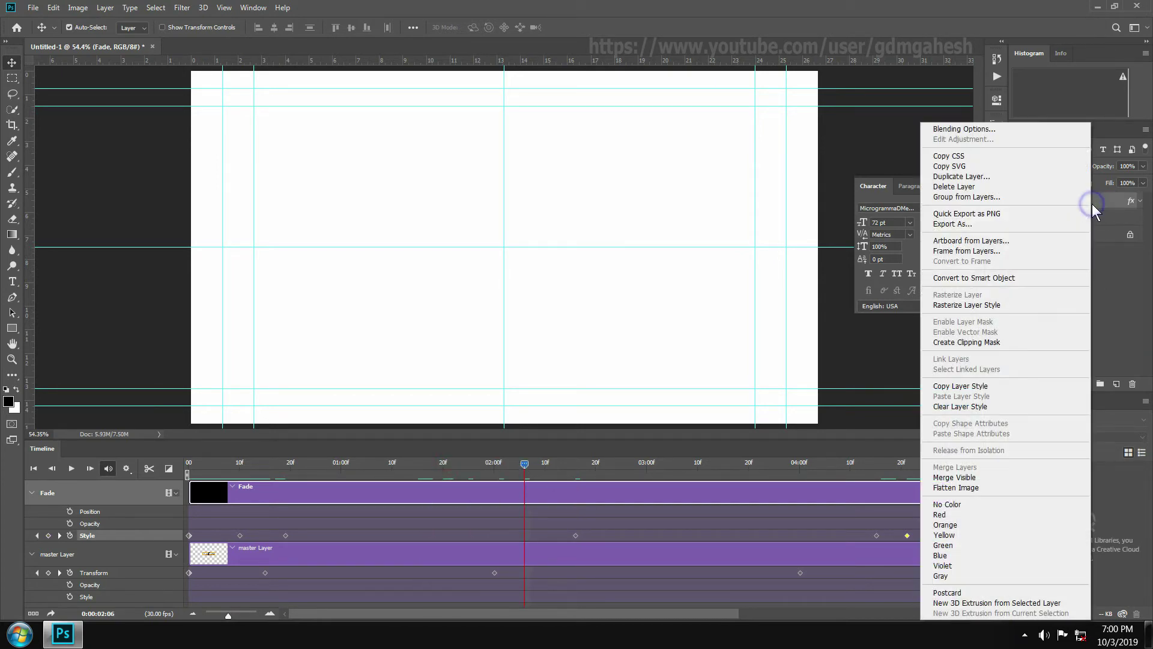
pyautogui.click(1028, 278)
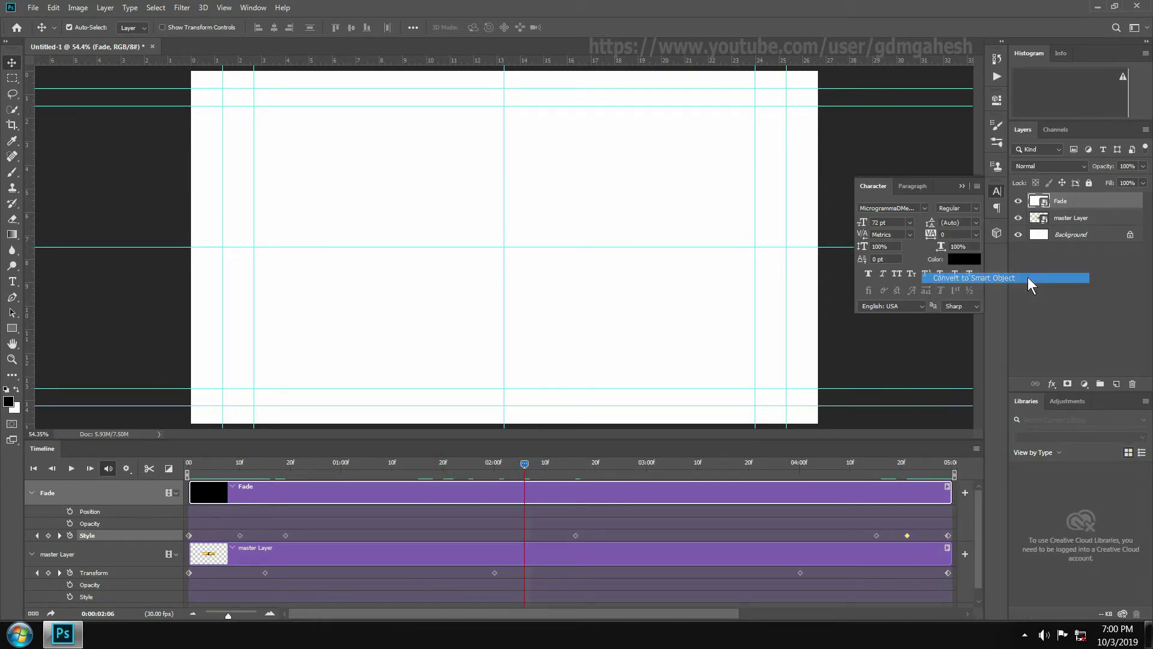
pyautogui.click(1037, 167)
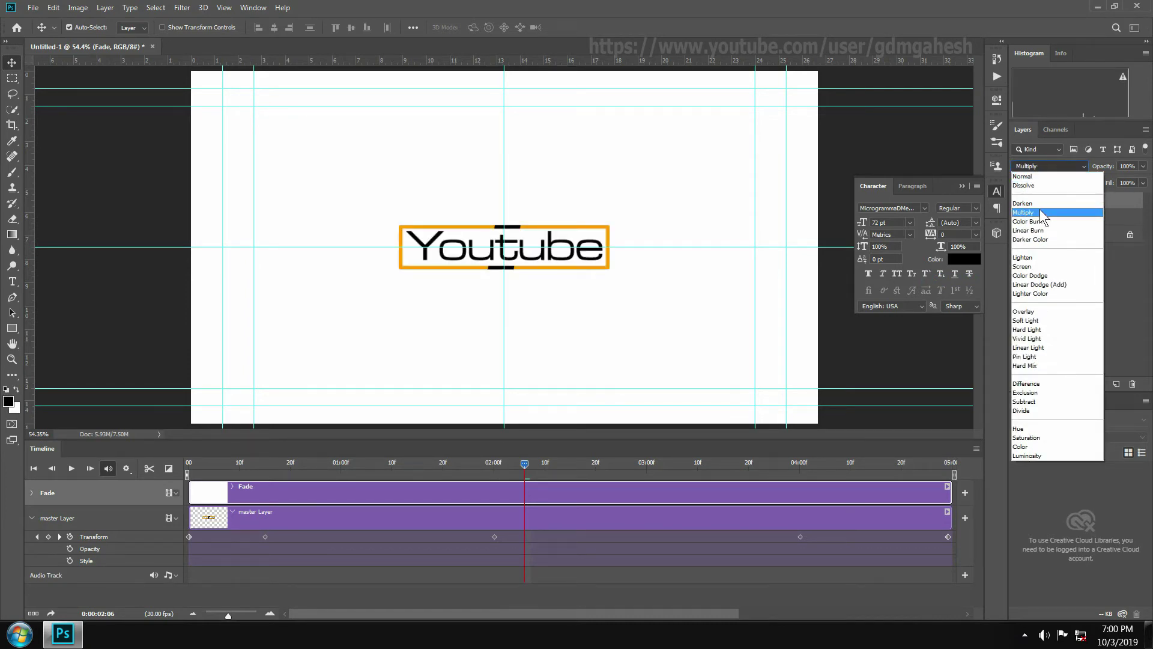
pyautogui.click(1040, 211)
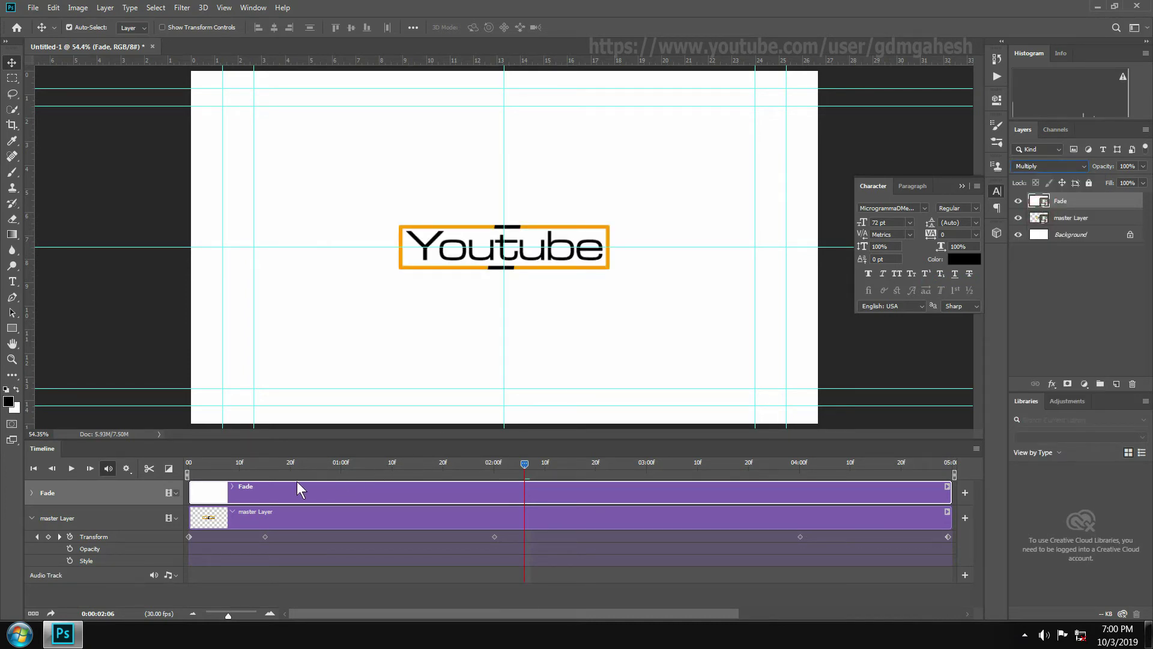
pyautogui.moveTo(222, 460); pyautogui.dragTo(189, 461)
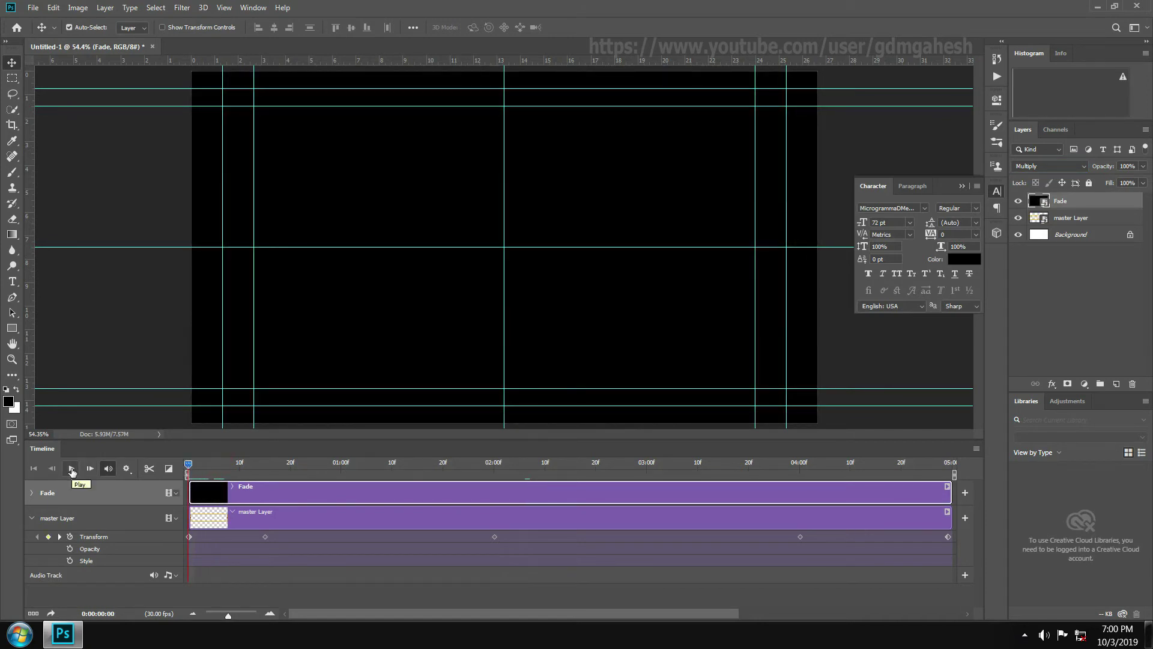
# Hide the guides with View > Extras and play the full animation from the start
pyautogui.click(224, 8)
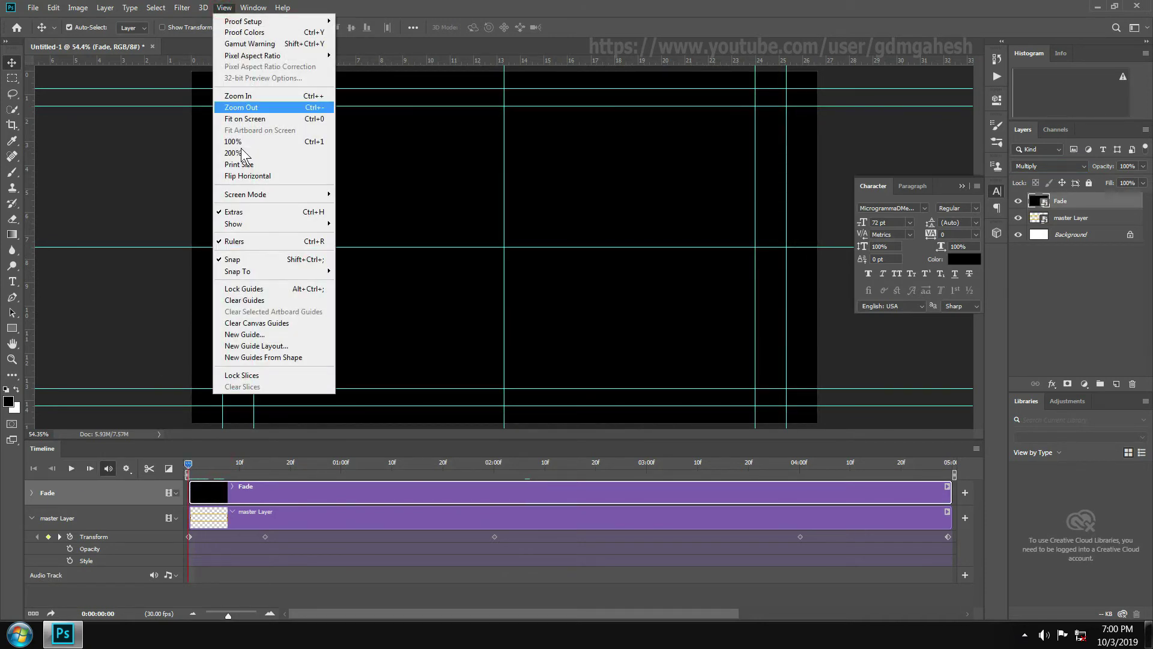
pyautogui.click(245, 214)
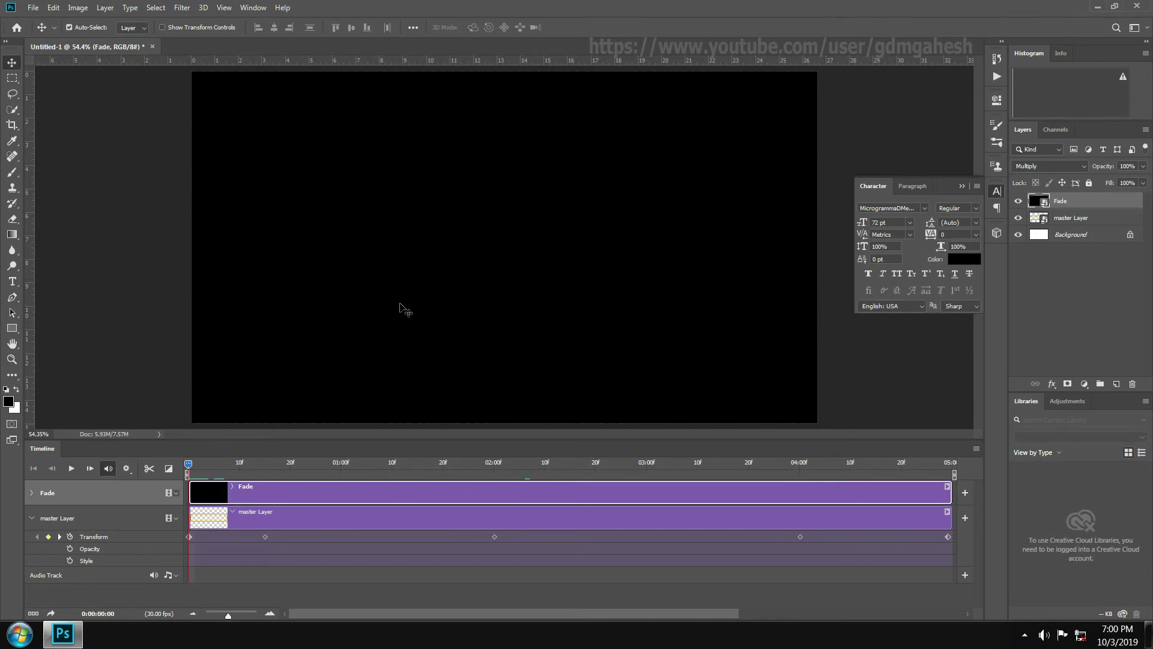
pyautogui.click(71, 468)
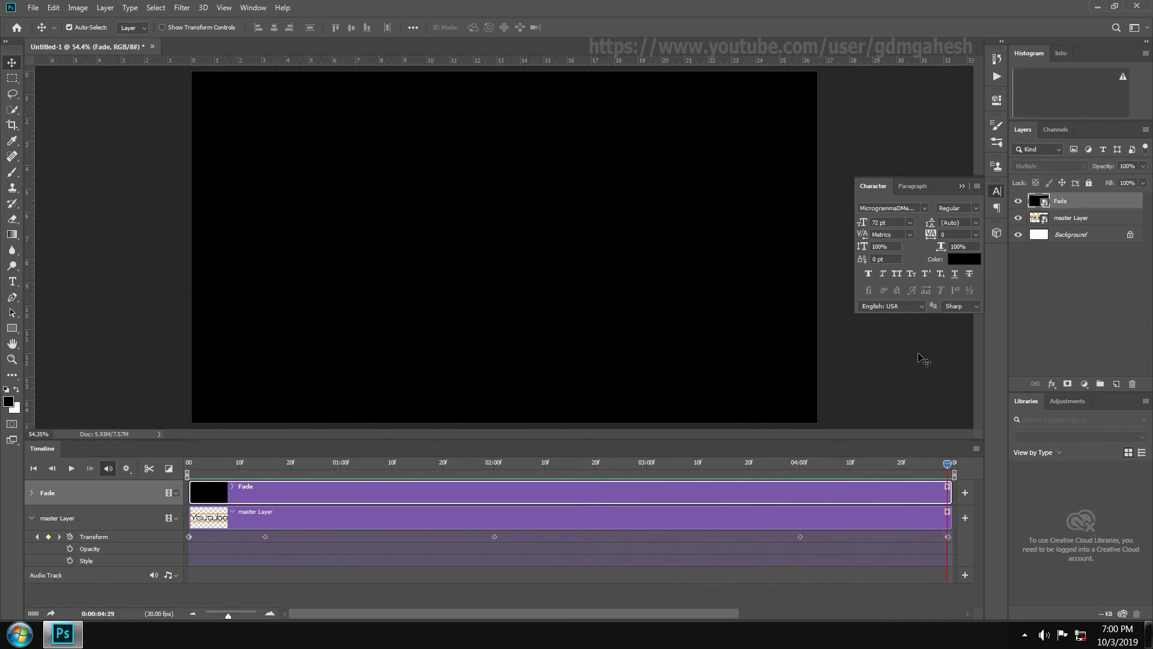
# Start File > Export > Render Video with Documents as the destination folder
pyautogui.click(38, 9)
pyautogui.moveTo(31, 172)
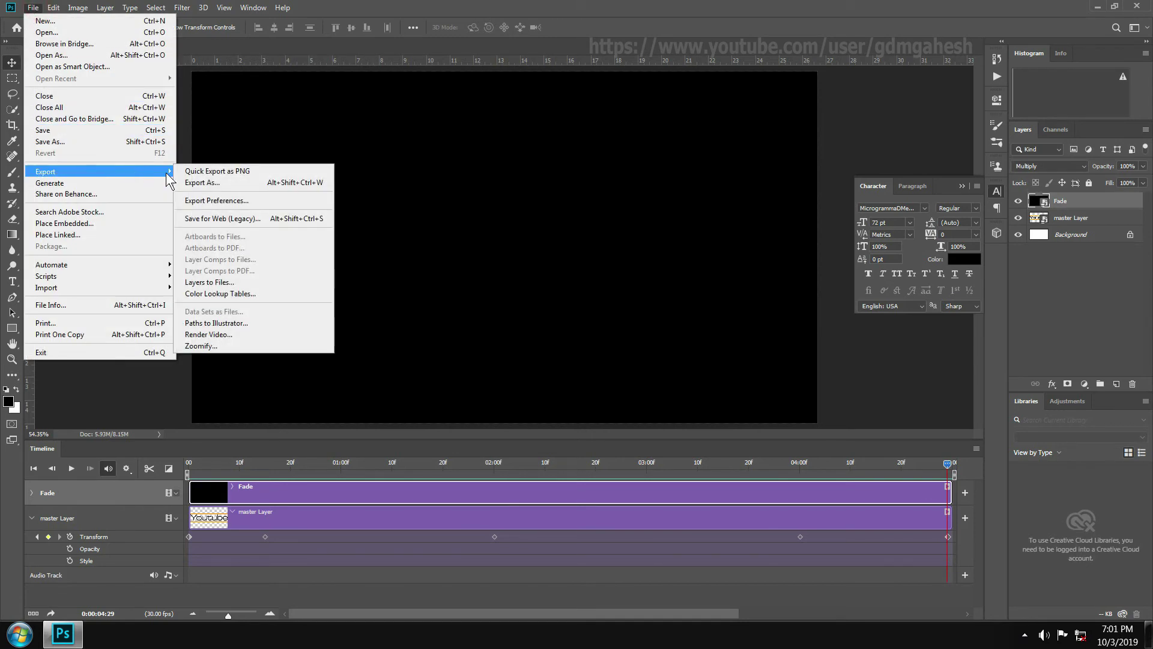
pyautogui.click(267, 334)
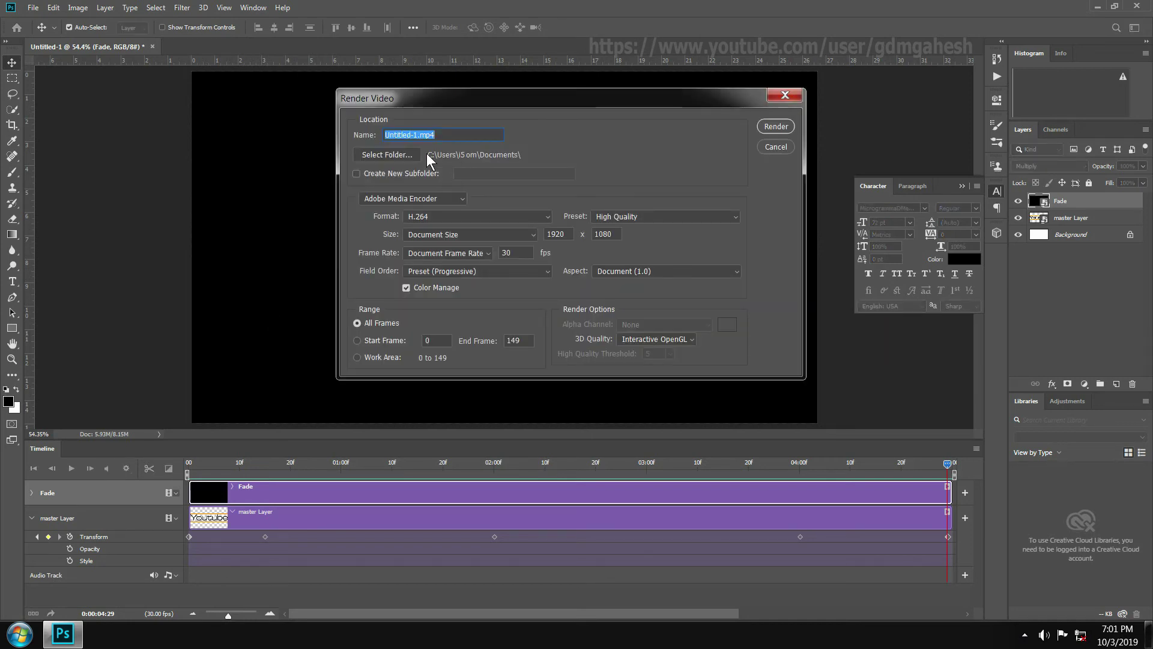
pyautogui.click(387, 155)
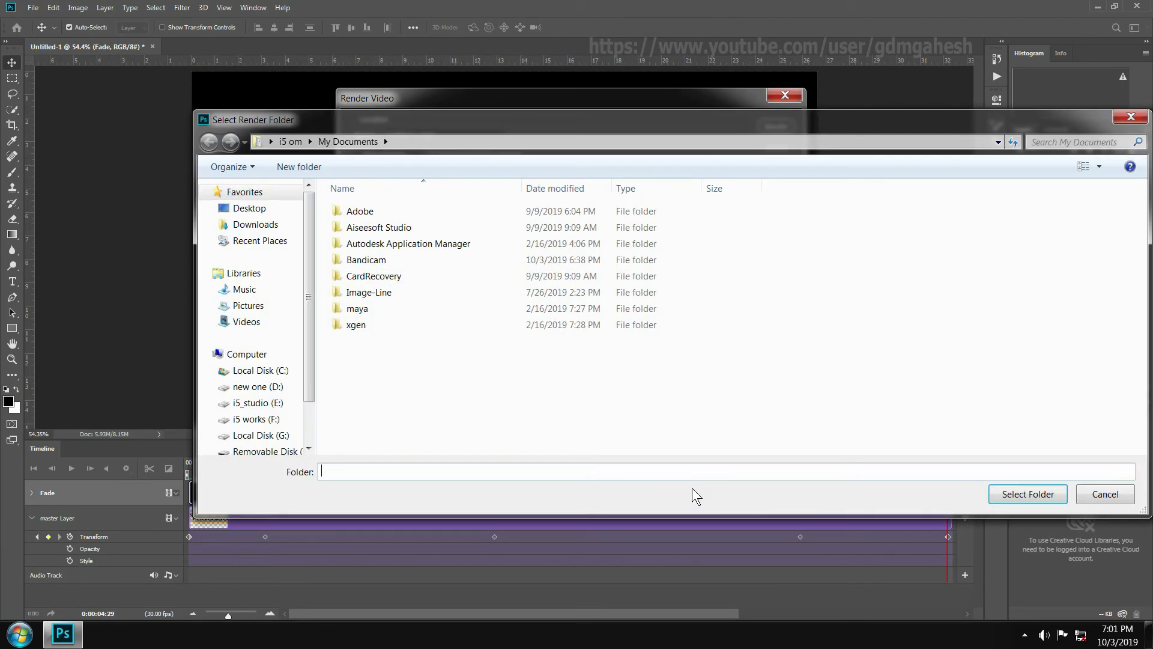
pyautogui.click(1104, 494)
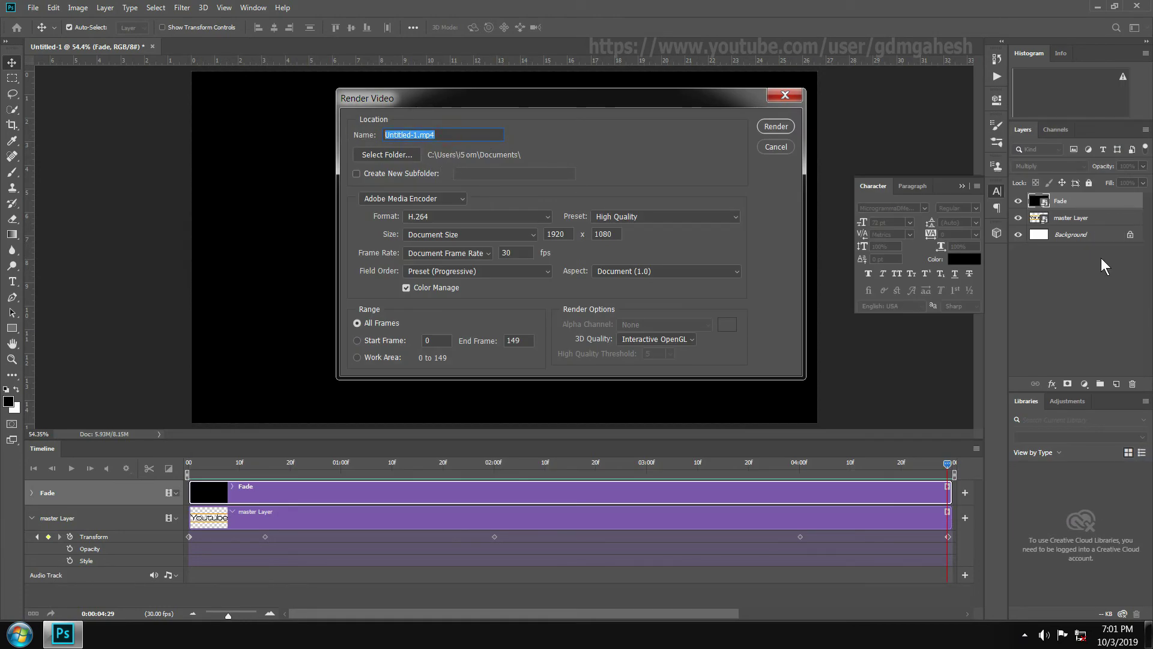
# Name the video Rendered, render it, and watch the result full screen
pyautogui.write('Rendered')
pyautogui.click(780, 126)
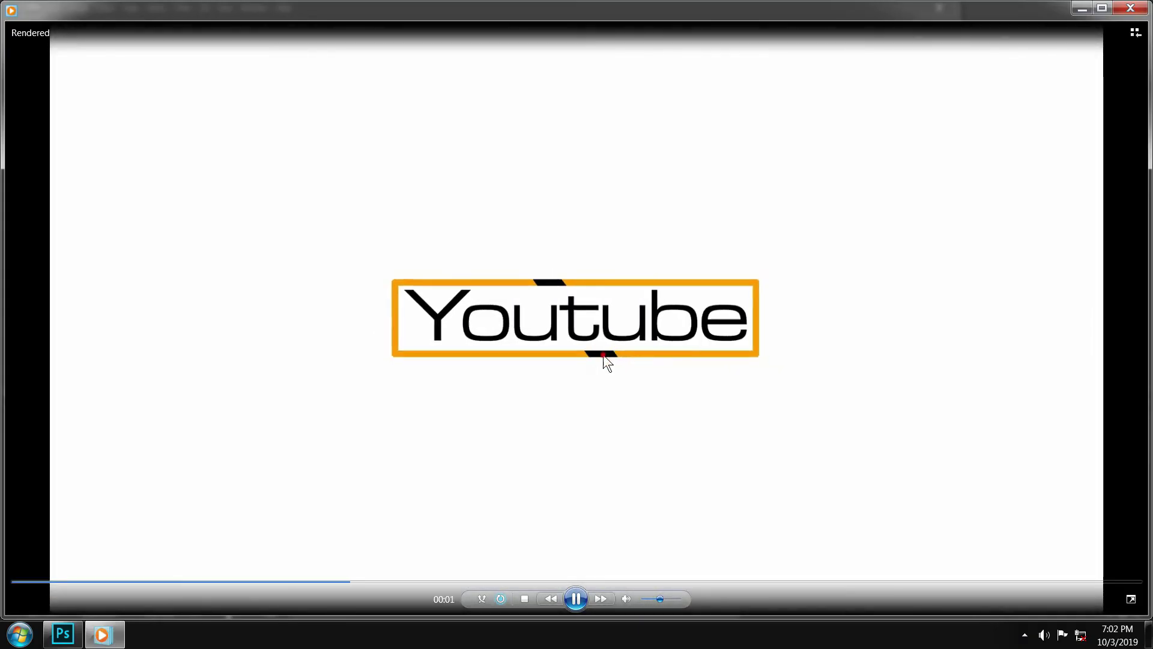
pyautogui.doubleClick(603, 354)
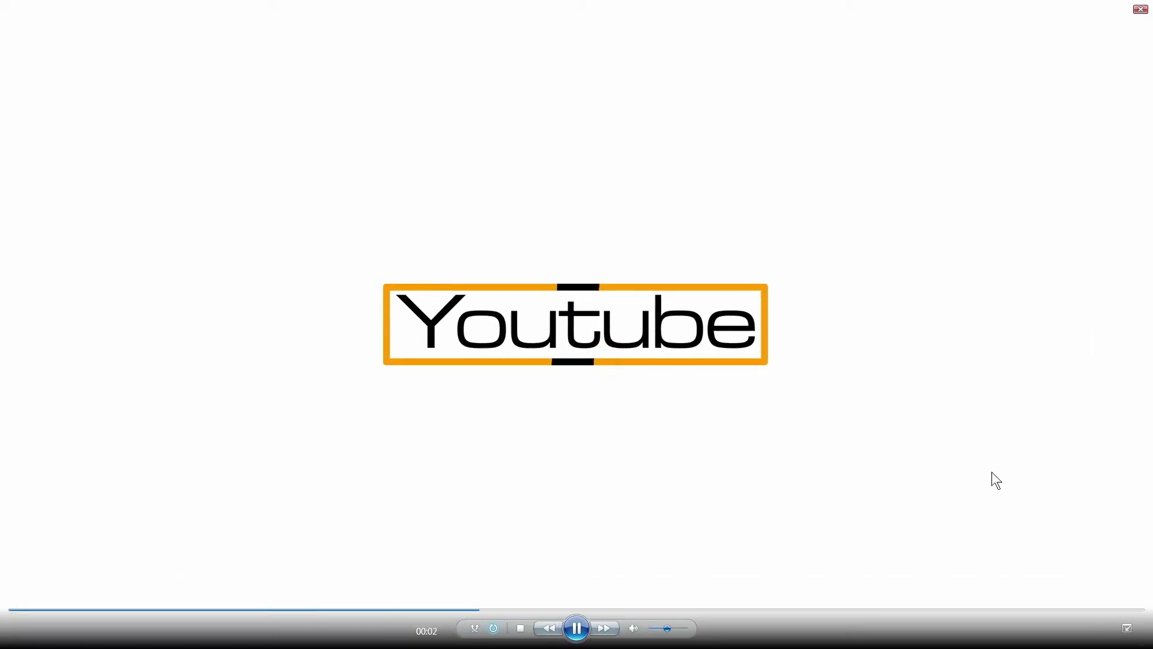